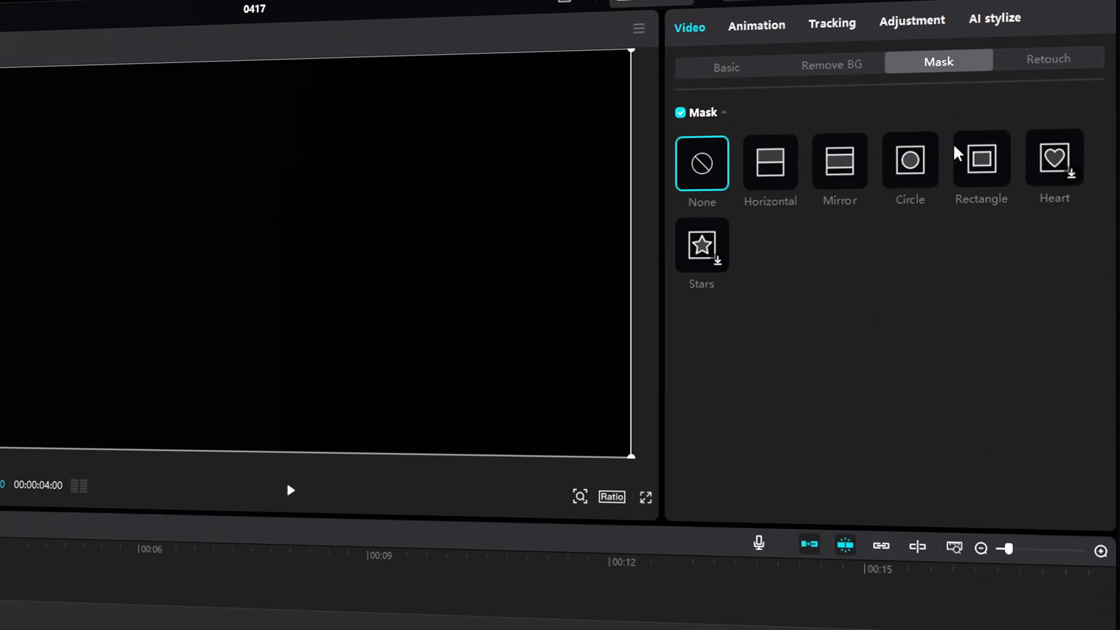
Apply a Circle mask to the black clip, invert it, and set its feather to 4
left_click(926, 185)
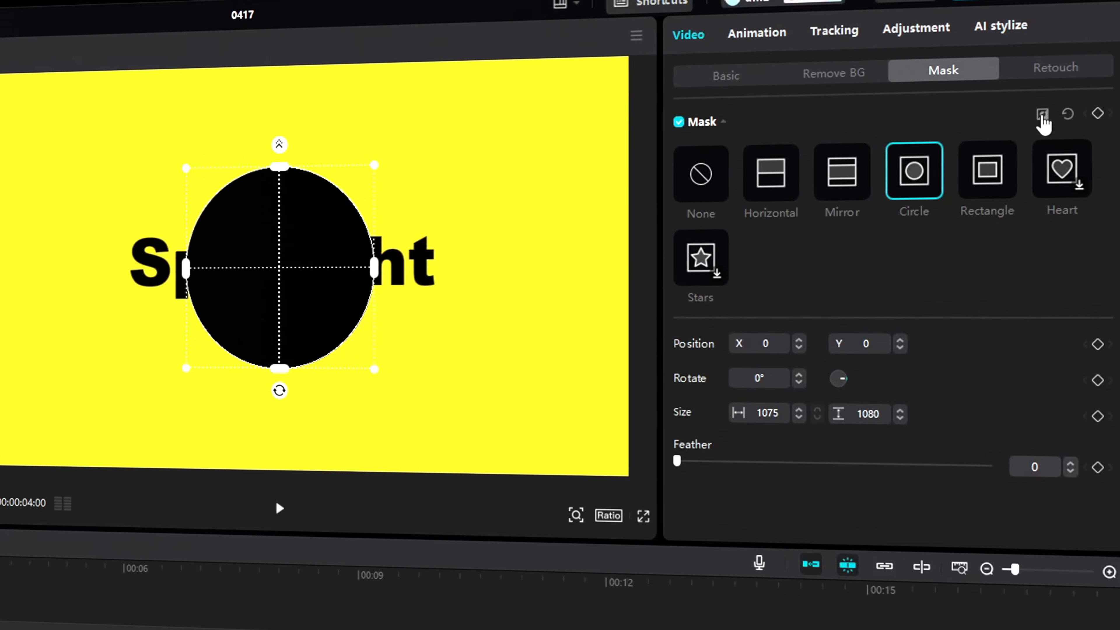
left_click(1041, 113)
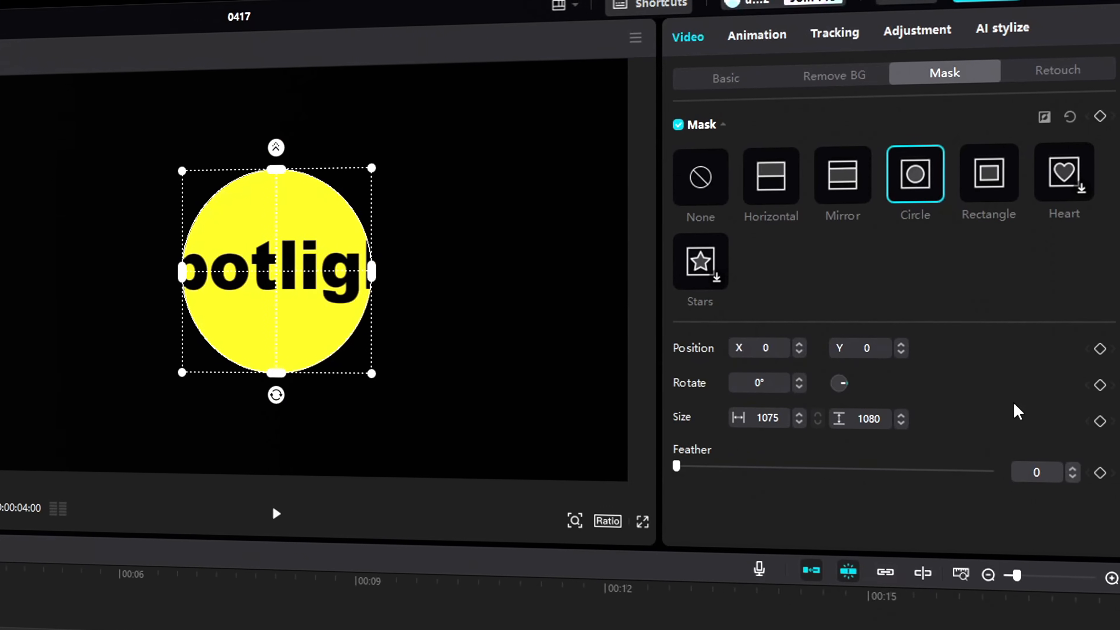
left_click(1073, 472)
left_click(1073, 472)
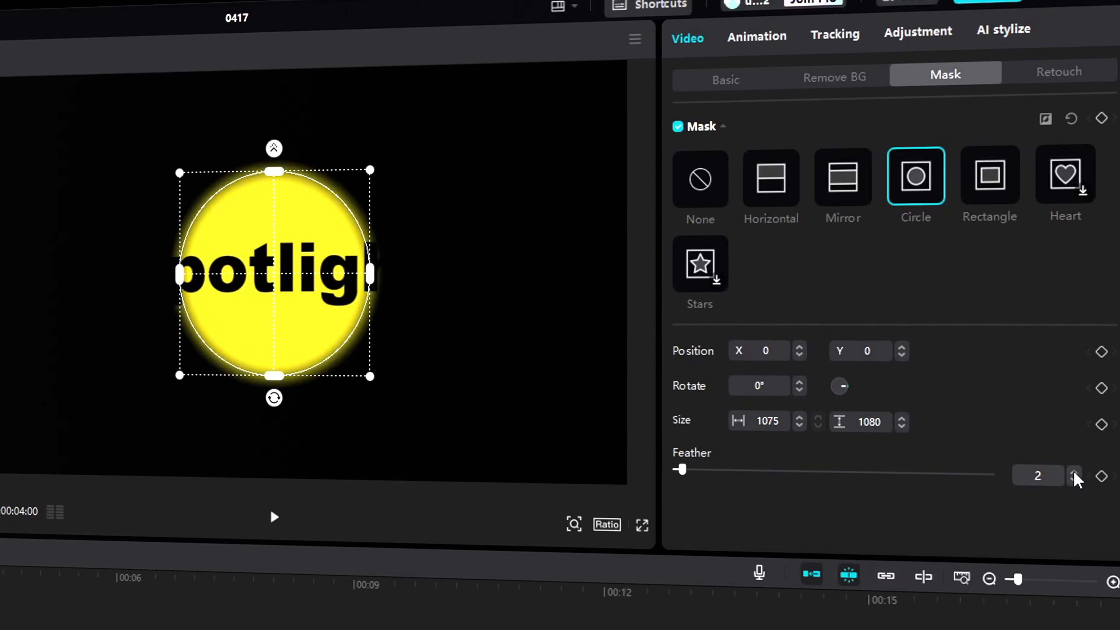
left_click(1074, 472)
left_click(1074, 472)
Keyframe the mask at about X -774, Y -431 at the clip's start and about X 1215, Y 450 at 00:00:00:16
left_click_drag(263, 269, 173, 327)
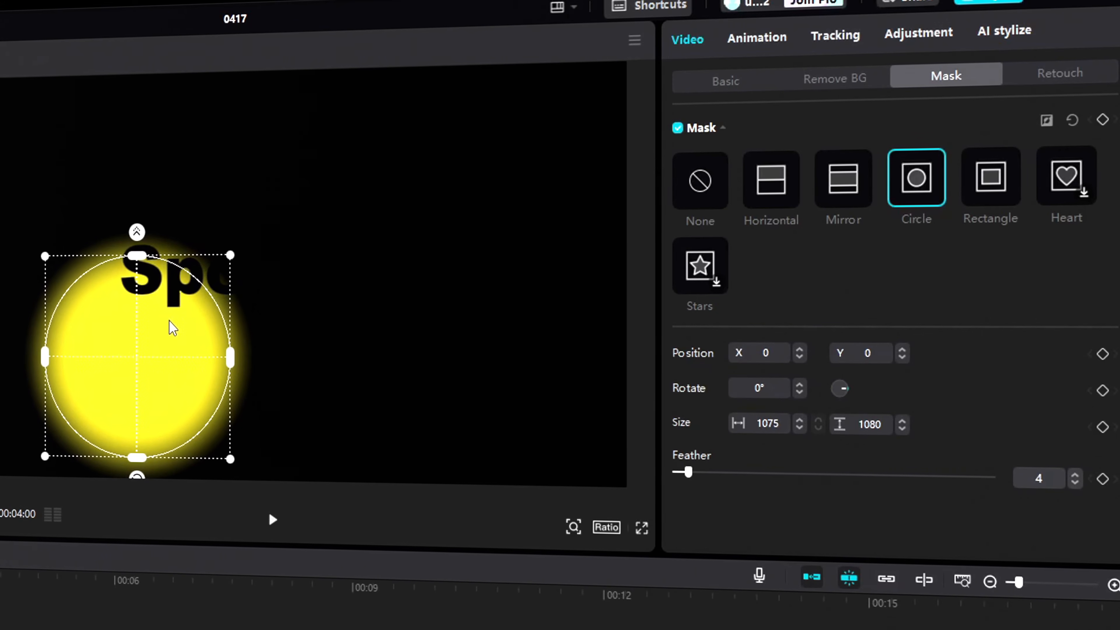
left_click(1102, 119)
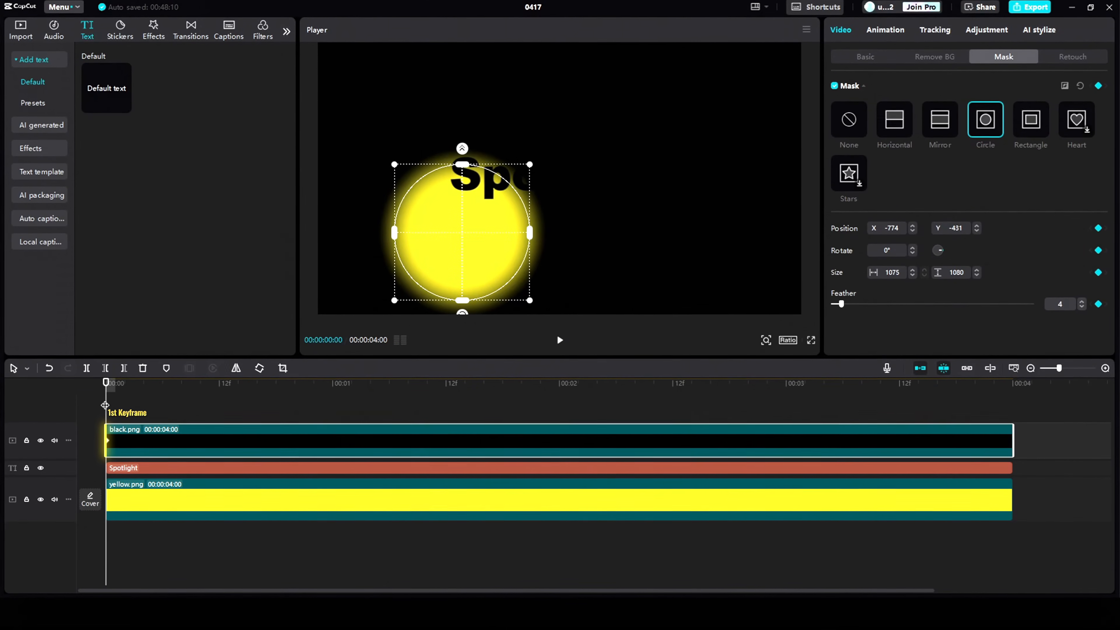
left_click_drag(105, 405, 256, 403)
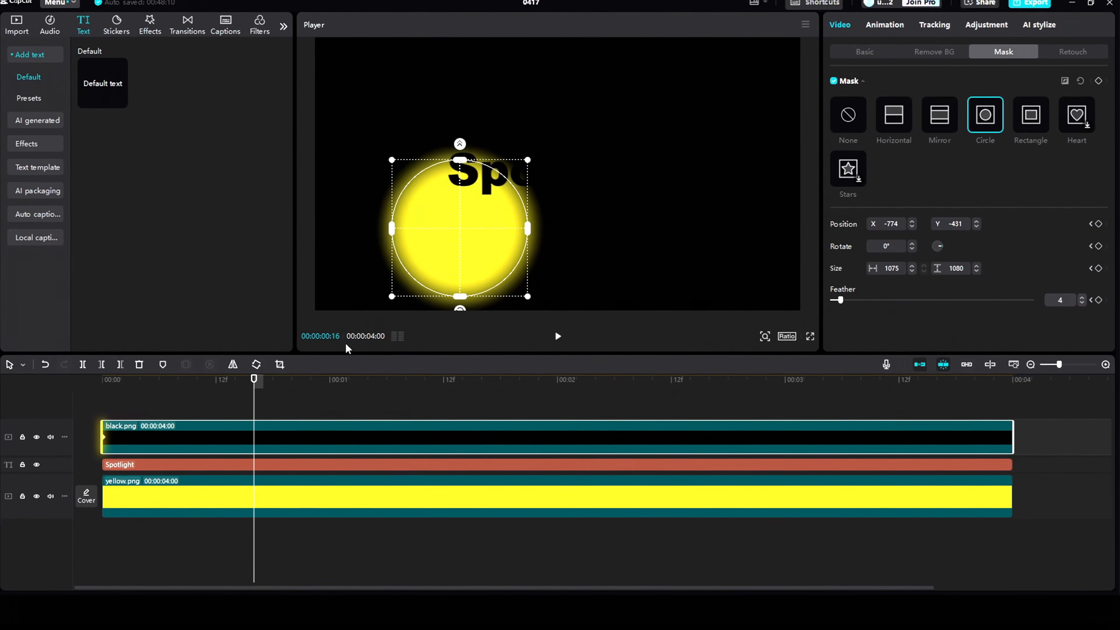
left_click_drag(458, 225, 710, 112)
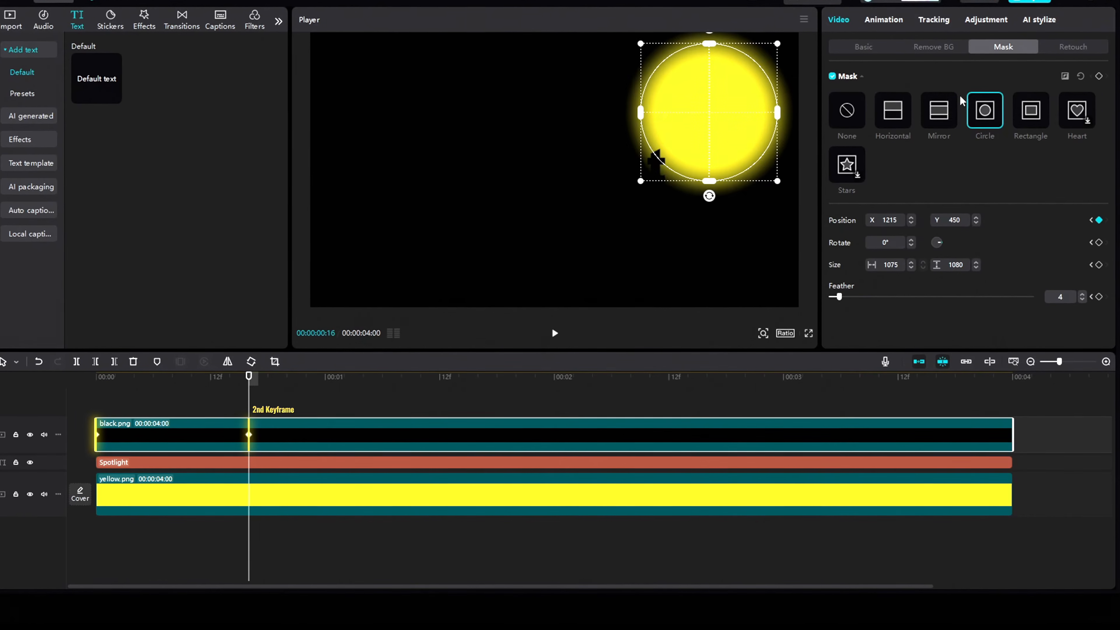
left_click(1099, 76)
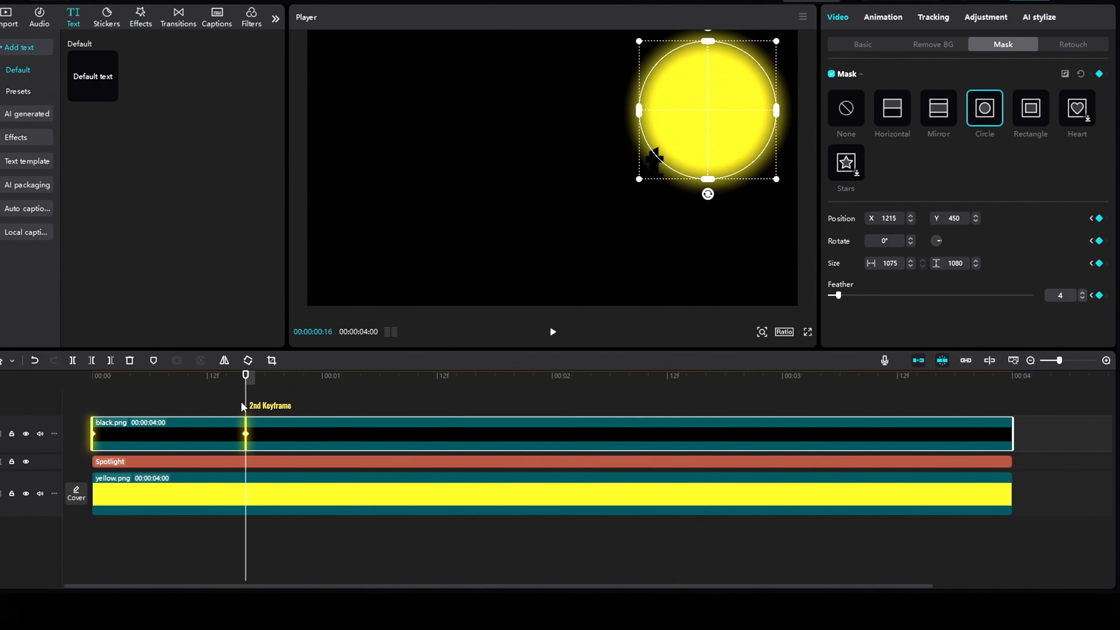
At 00:00:01:07, move the mask to about X 552, Y -422 and add a keyframe for all mask properties
left_click_drag(245, 404, 388, 401)
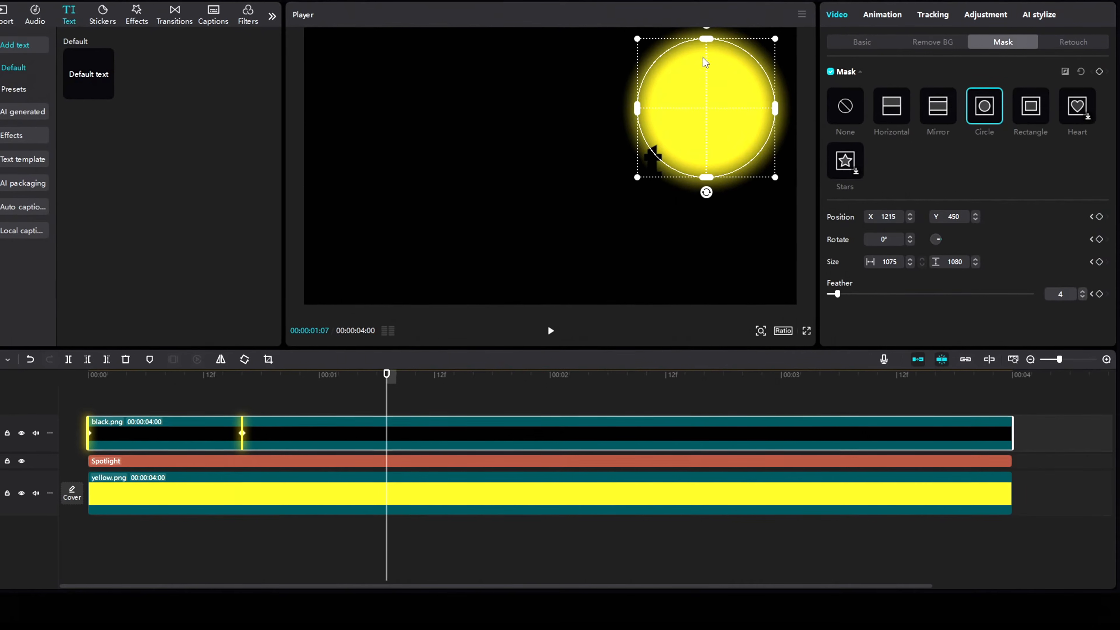
left_click_drag(704, 62, 619, 169)
left_click(1099, 72)
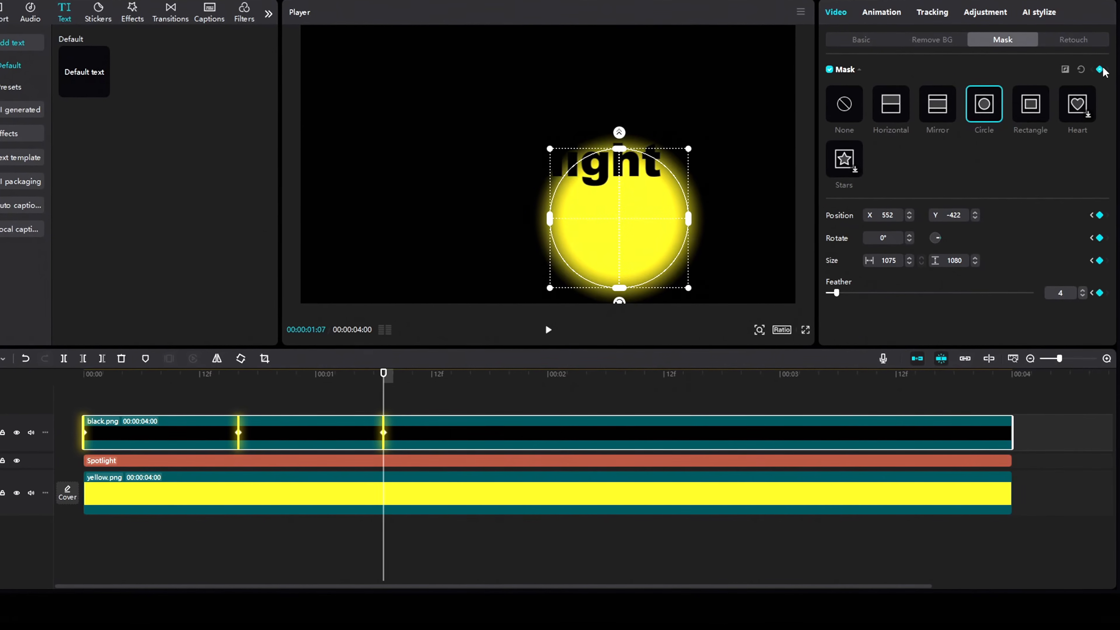
left_click_drag(622, 229, 542, 213)
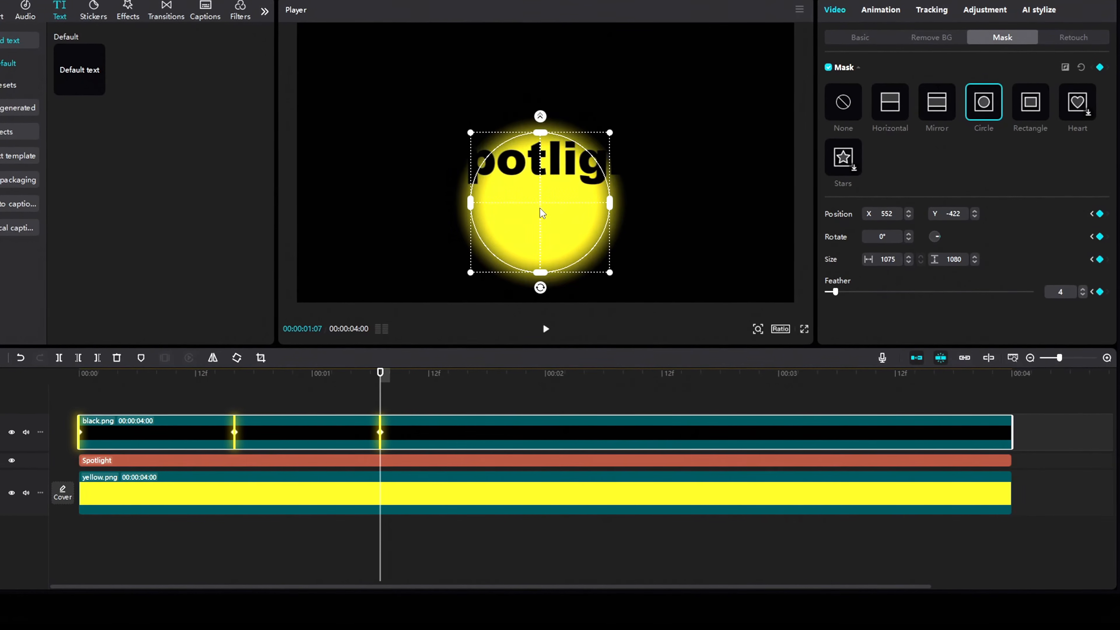
key("ctrl+z")
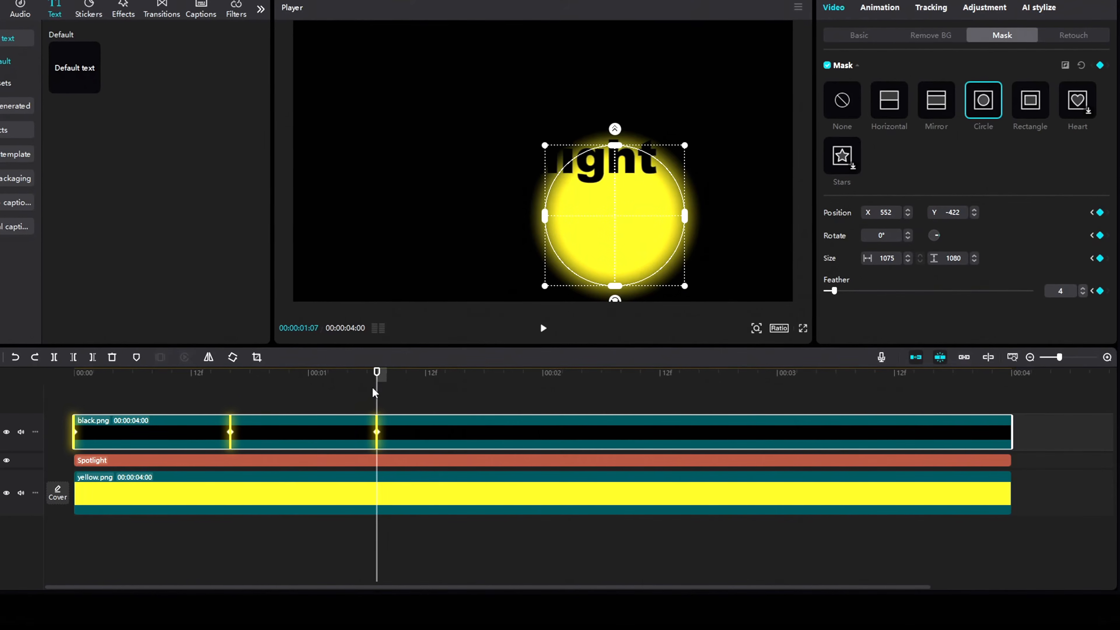
At 00:00:01:22, move the mask to about X -844, Y 450 and keyframe all its properties
left_click_drag(374, 391, 521, 388)
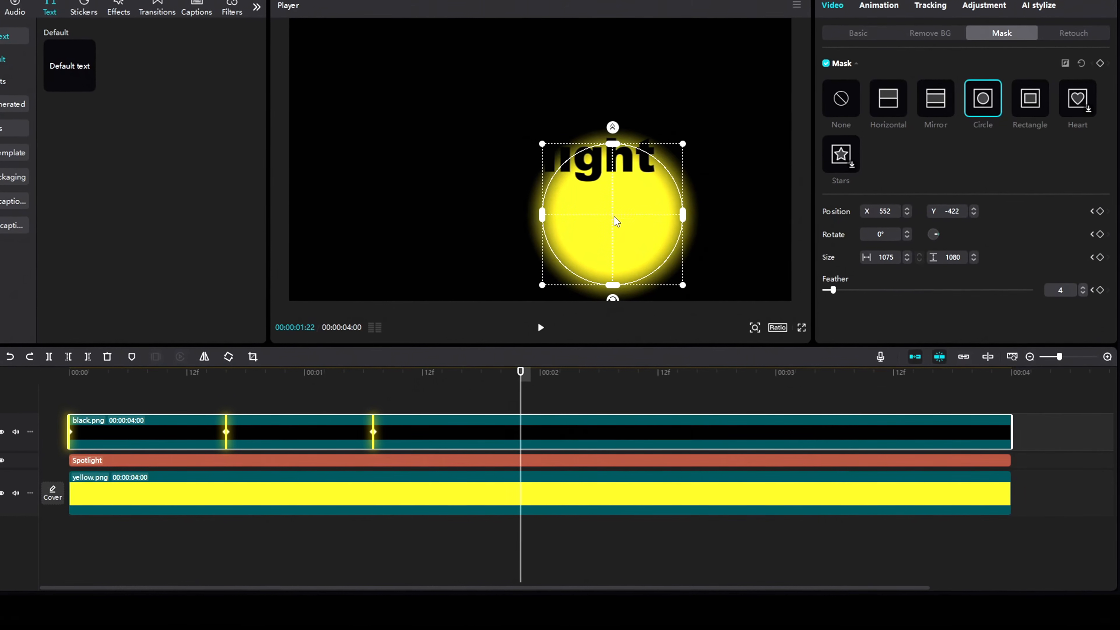
left_click_drag(616, 221, 428, 99)
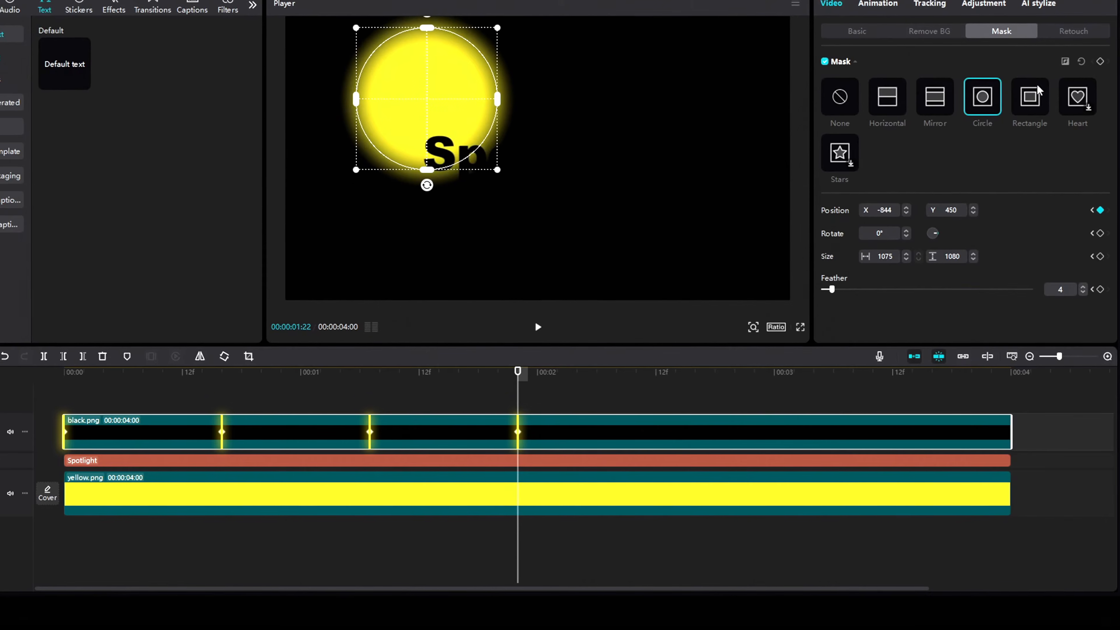
left_click(1100, 61)
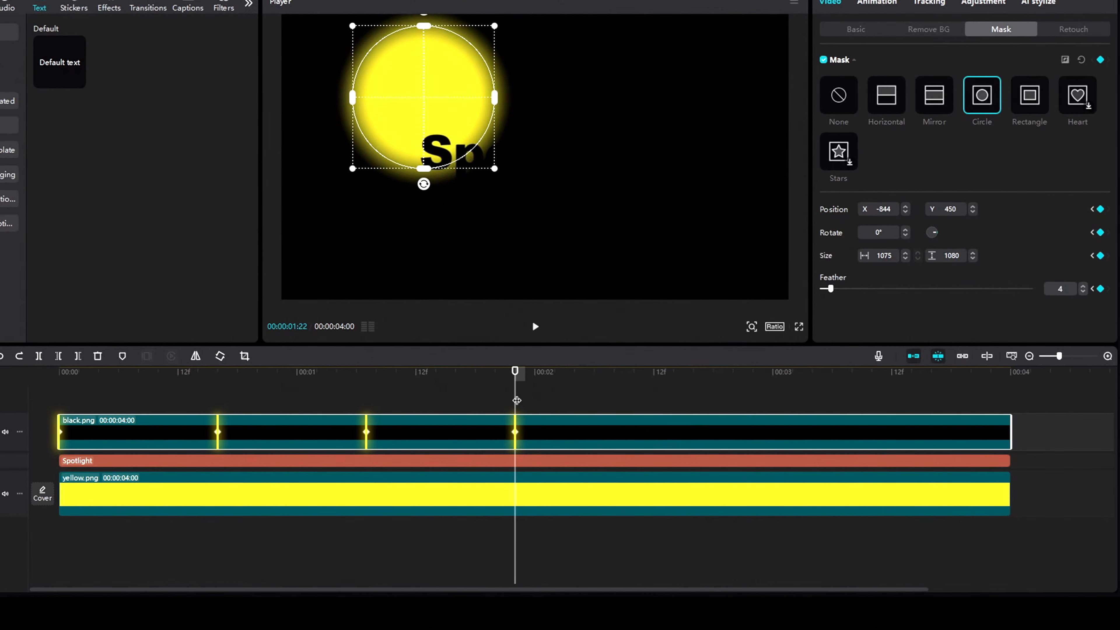
At 00:00:02:14, reposition the mask to about X 816, Y 468 and add a full mask keyframe
left_click_drag(517, 401, 673, 400)
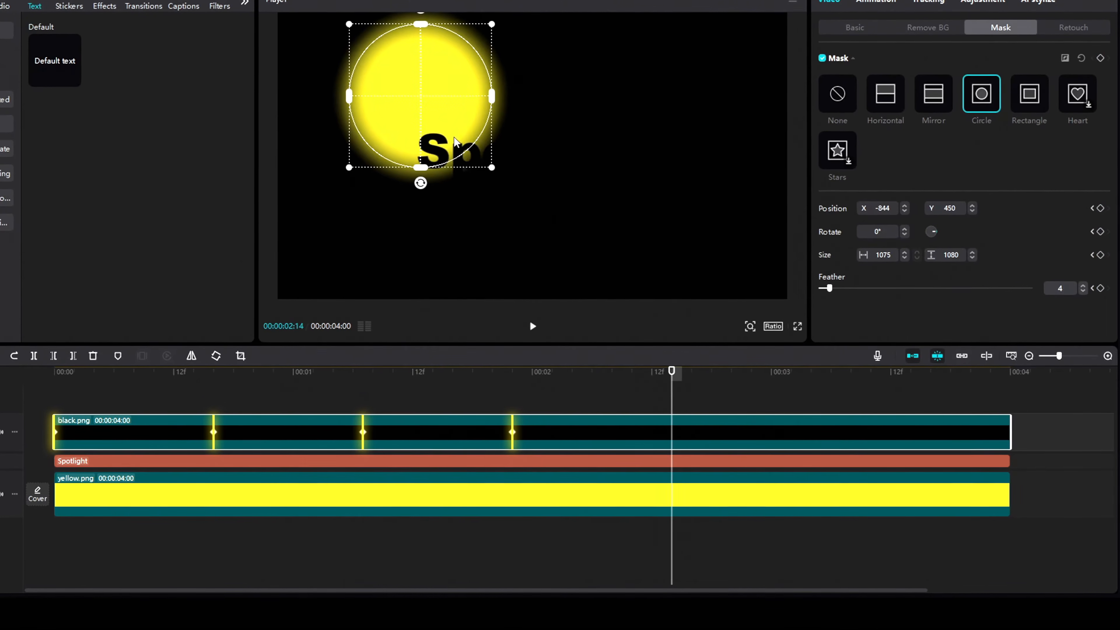
left_click_drag(454, 141, 672, 137)
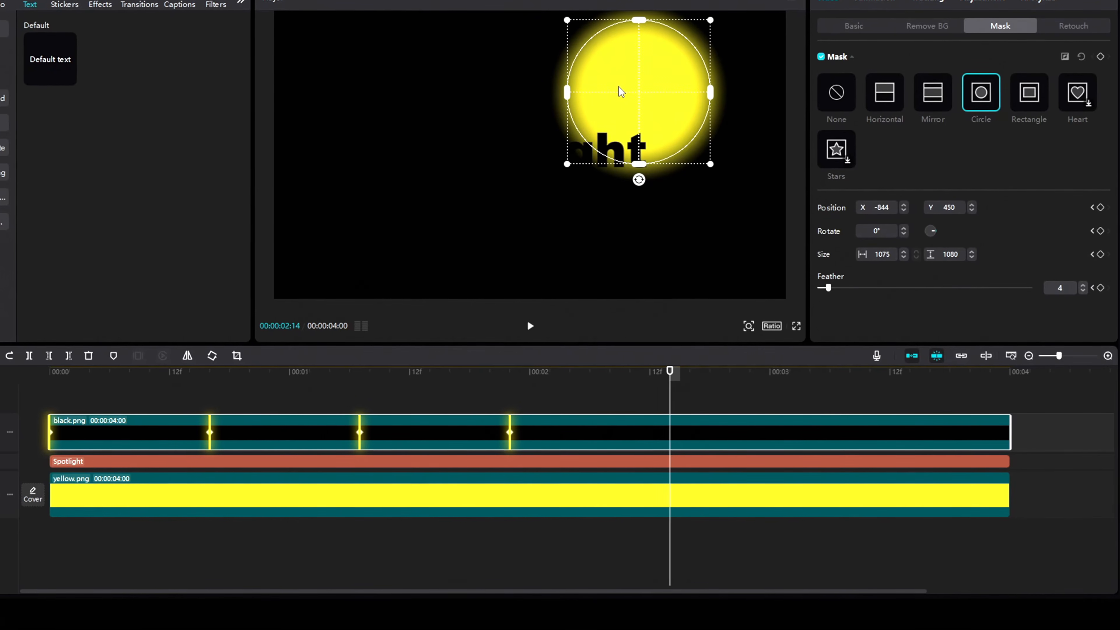
left_click_drag(619, 86, 619, 87)
left_click(1101, 56)
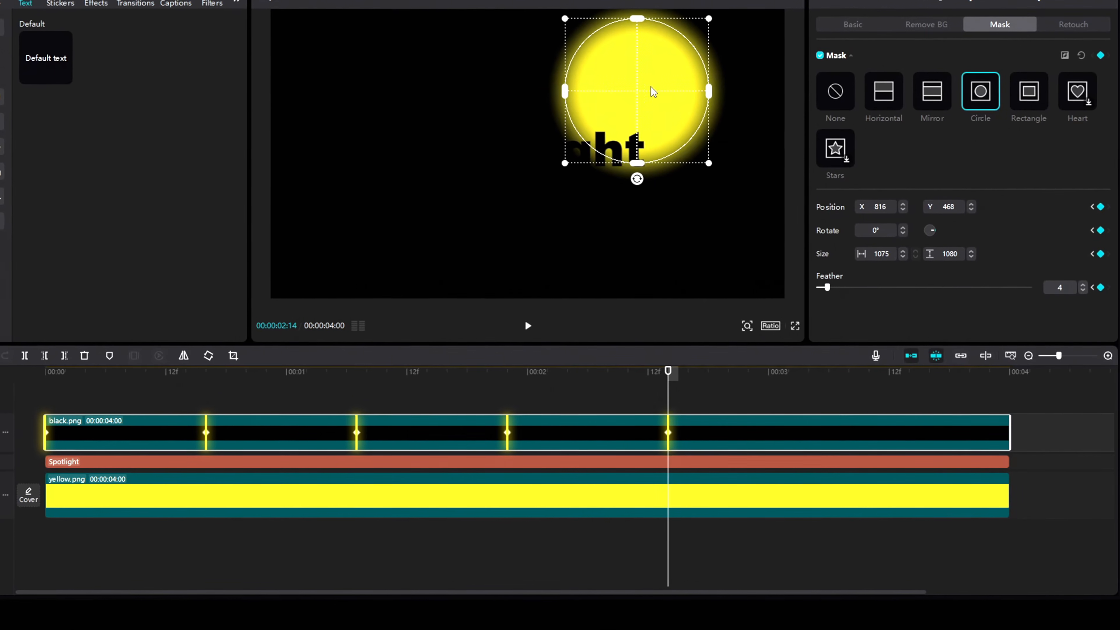
Center the mask at X 0, Y 0 at 00:00:03:05, and enlarge it to 6000 by 6000 at 00:00:03:16
left_click_drag(668, 389, 817, 388)
left_click_drag(629, 98, 524, 154)
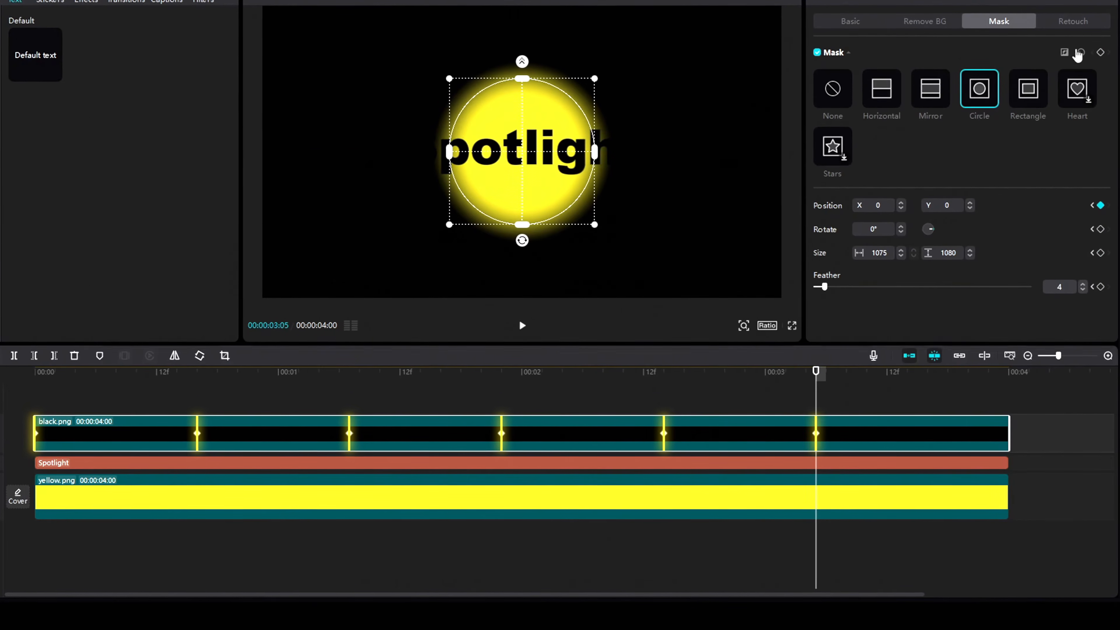
left_click_drag(818, 390, 924, 392)
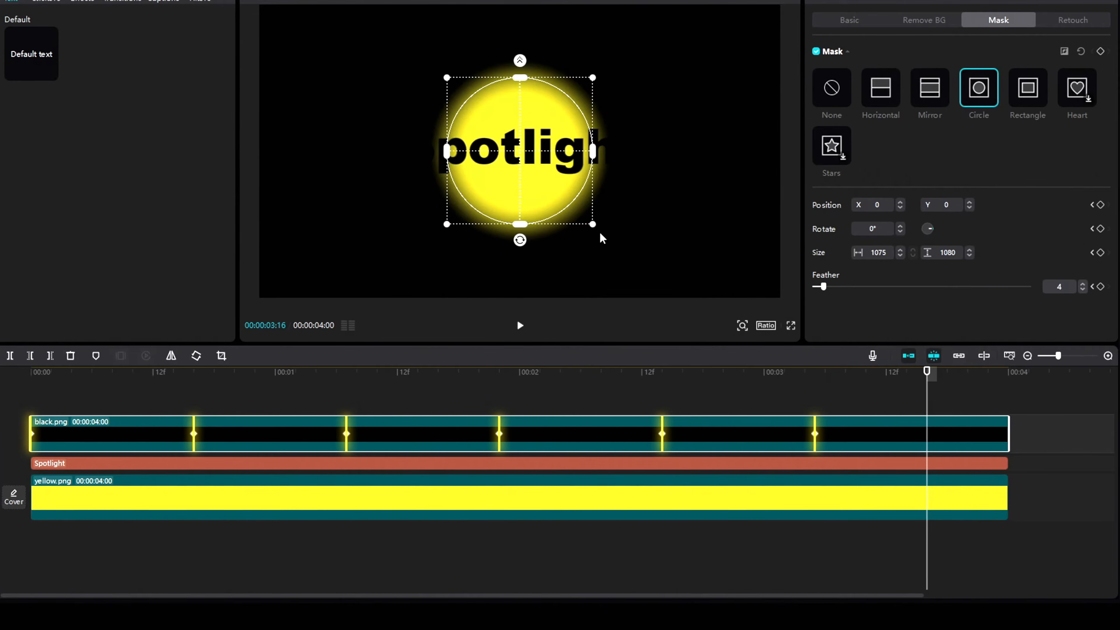
left_click_drag(595, 225, 769, 446)
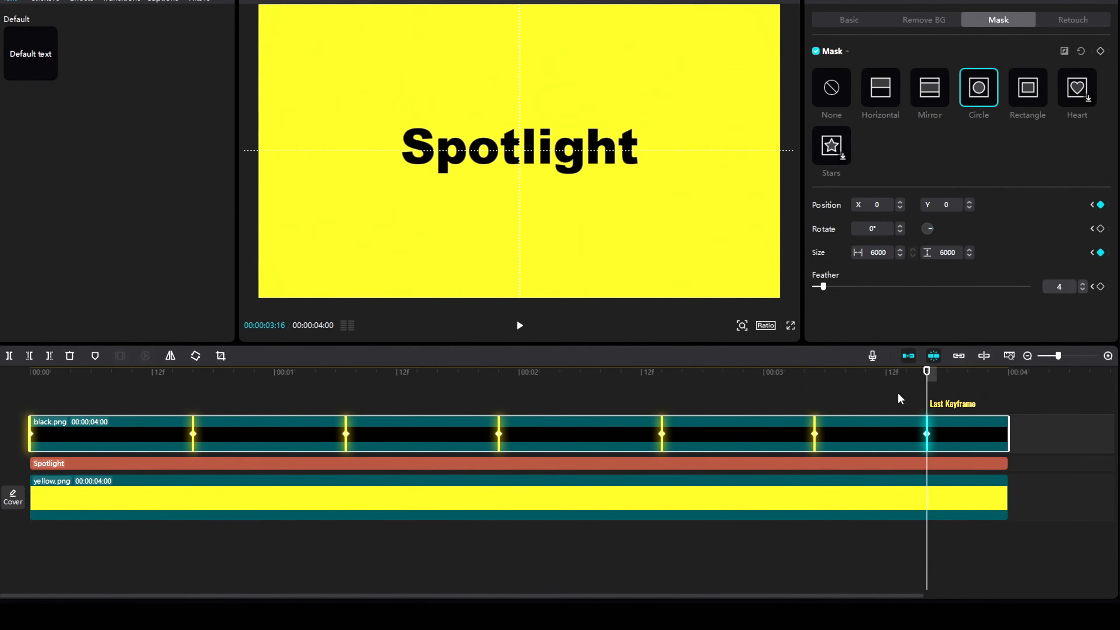
Return the playhead to the start and show the black clip's keyframe animation with the mask's Position X curve
left_click_drag(928, 399, 143, 439)
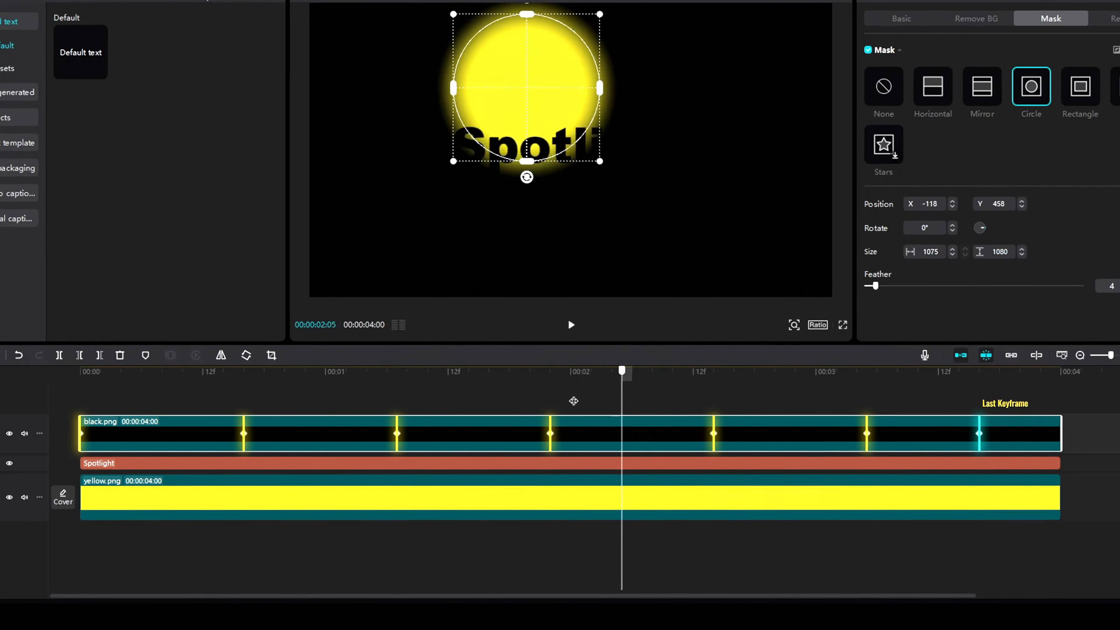
left_click_drag(220, 423, 94, 423)
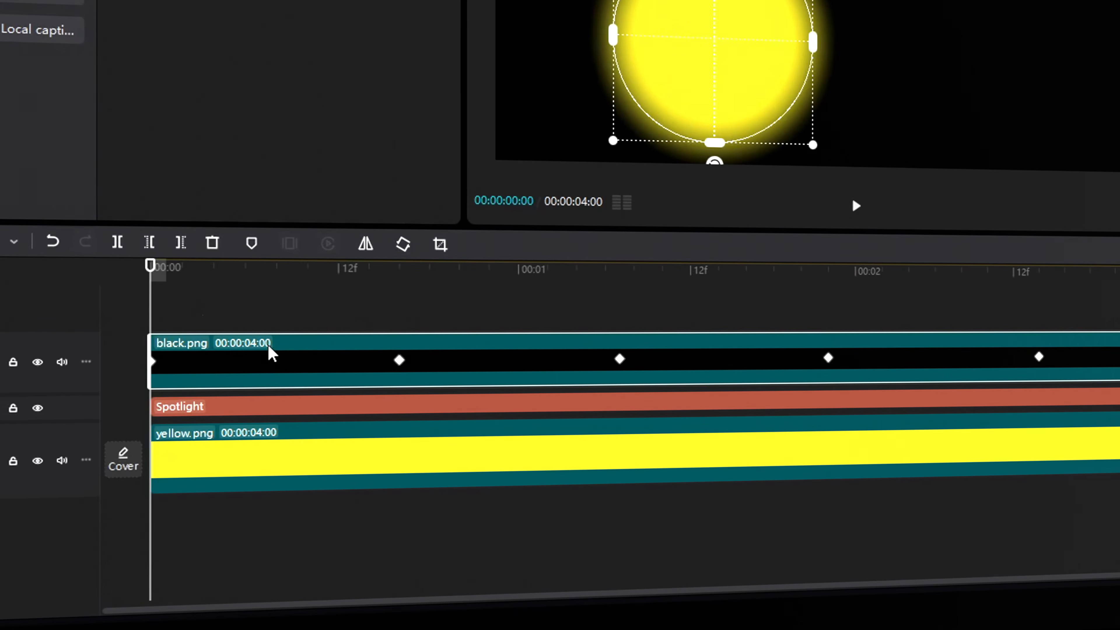
right_click(272, 353)
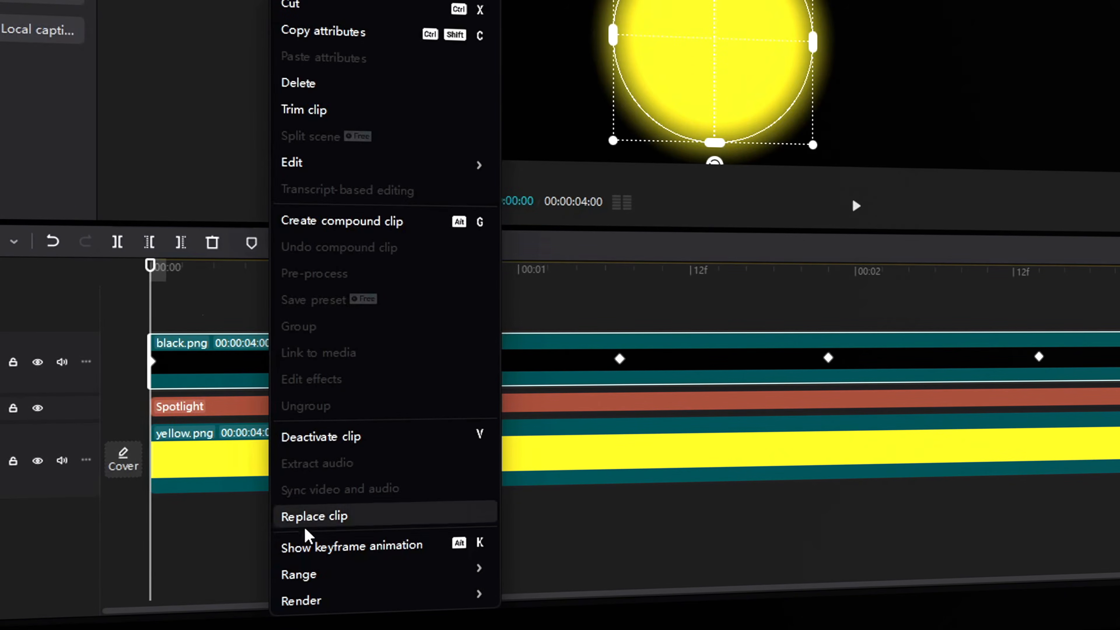
left_click(309, 547)
scroll(305, 475, "up", 5)
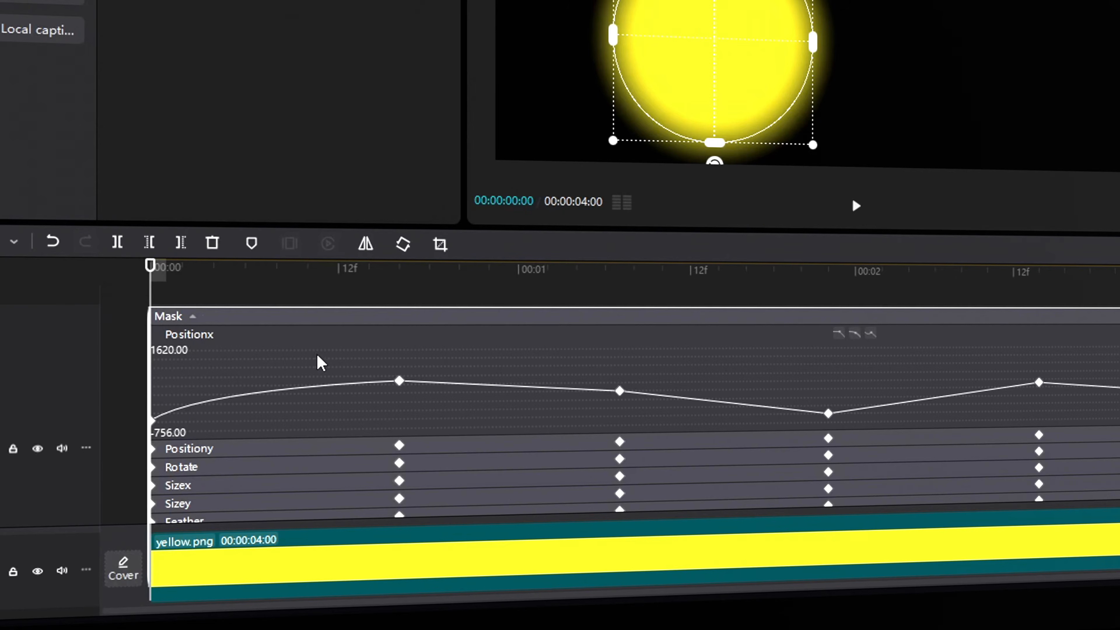
Apply the Cubic Out graph to the mask's Position X keyframe at 00:00:00:16
right_click(400, 382)
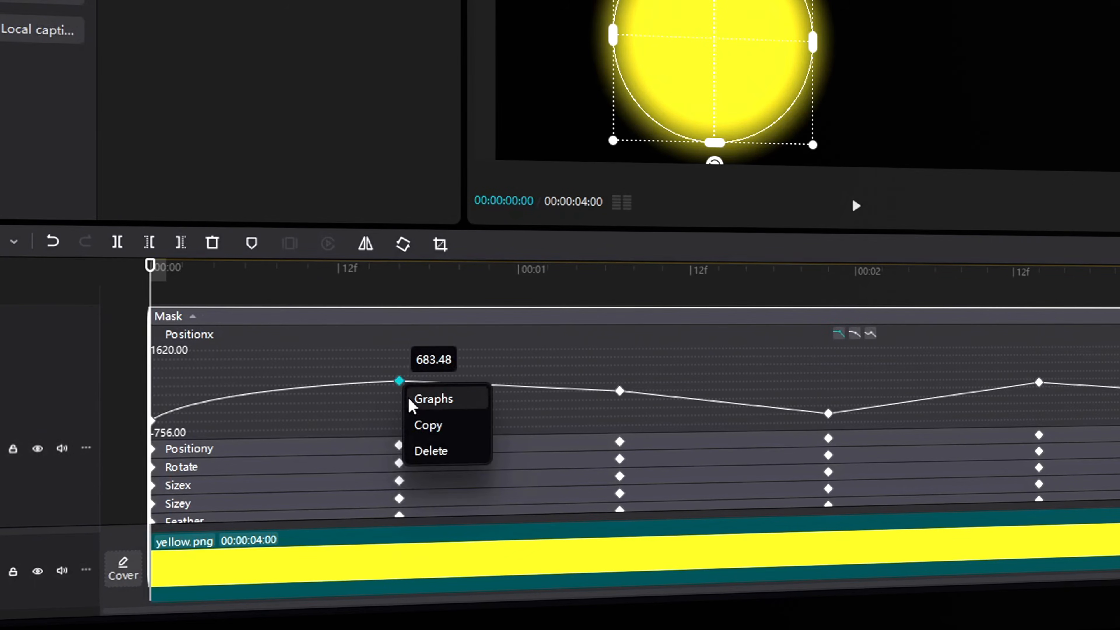
left_click(433, 399)
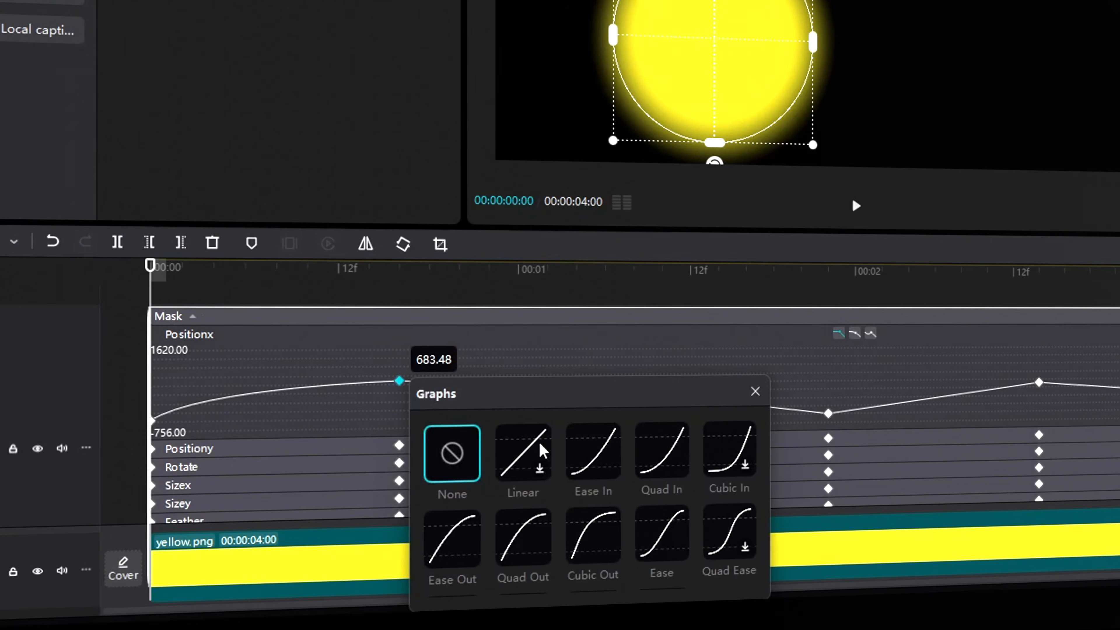
left_click(594, 569)
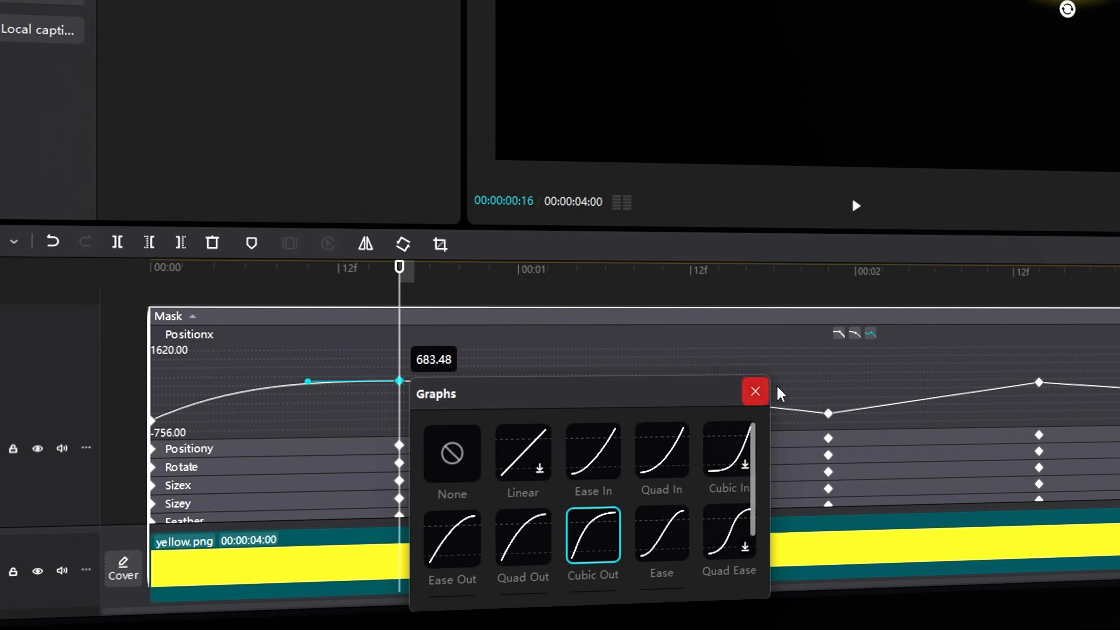
left_click(755, 391)
Apply the Cubic Out graph to the mask's Position X keyframe at 00:00:01:07
right_click(617, 393)
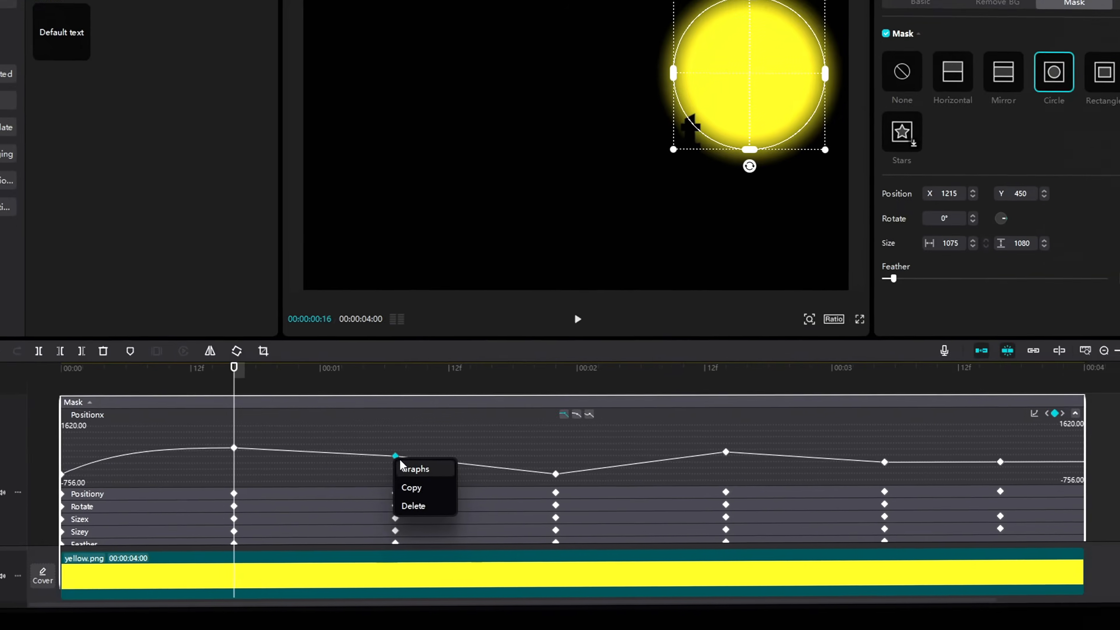
left_click(403, 467)
left_click(528, 550)
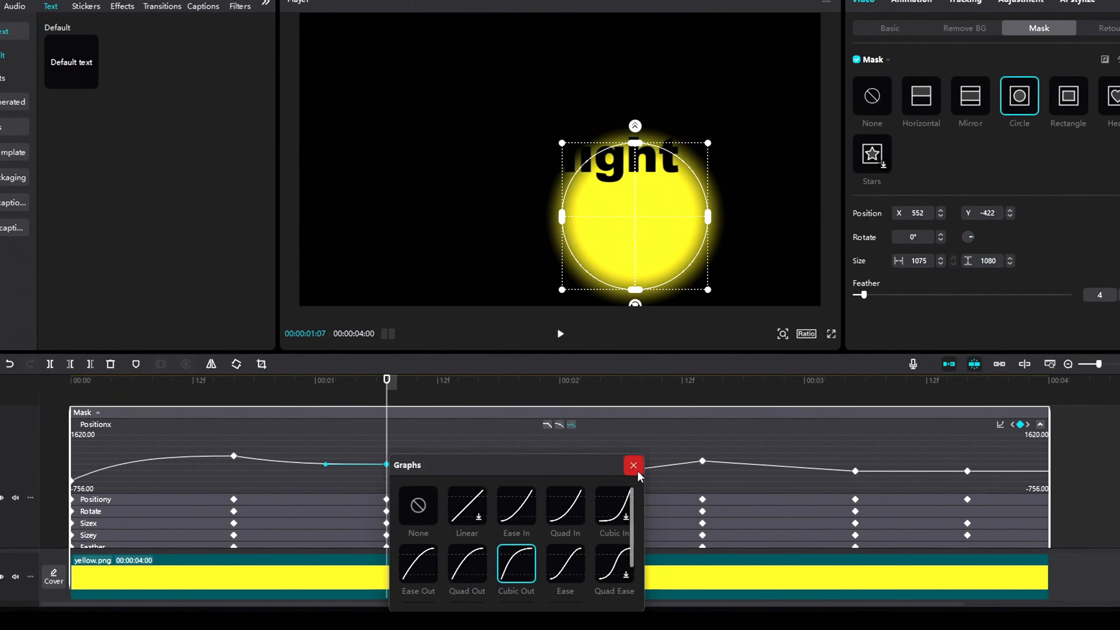
left_click(650, 455)
Apply the Cubic Out graph to the mask's Position X keyframe at 00:00:01:22
right_click(540, 482)
left_click(557, 493)
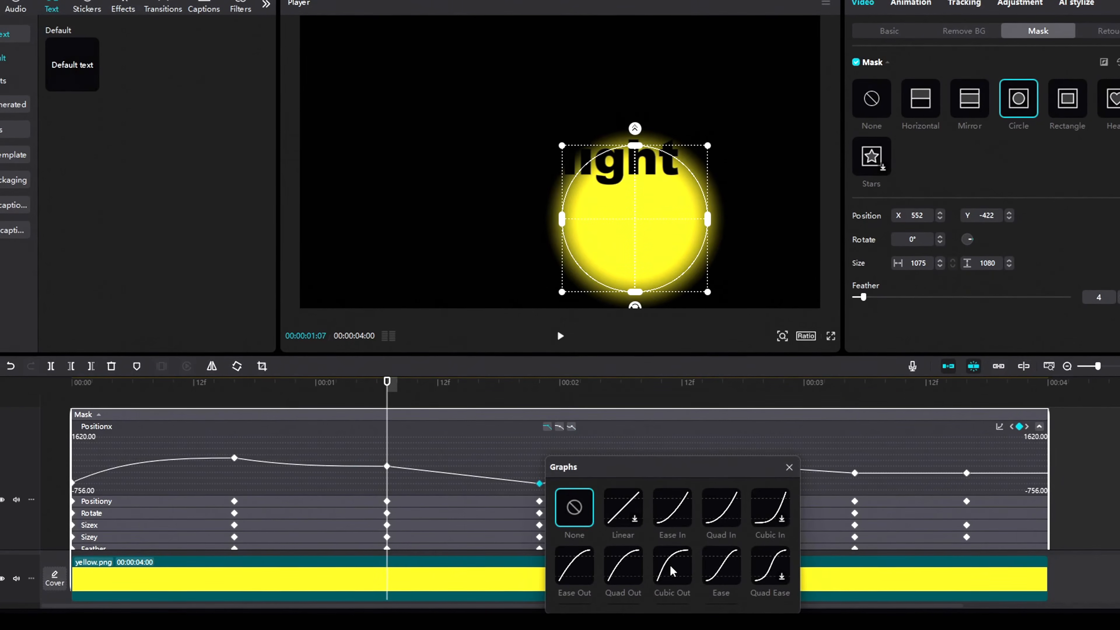
left_click(672, 564)
left_click(789, 468)
Apply the Cubic Out graph to the mask's Position X keyframe at 00:00:02:14
right_click(701, 464)
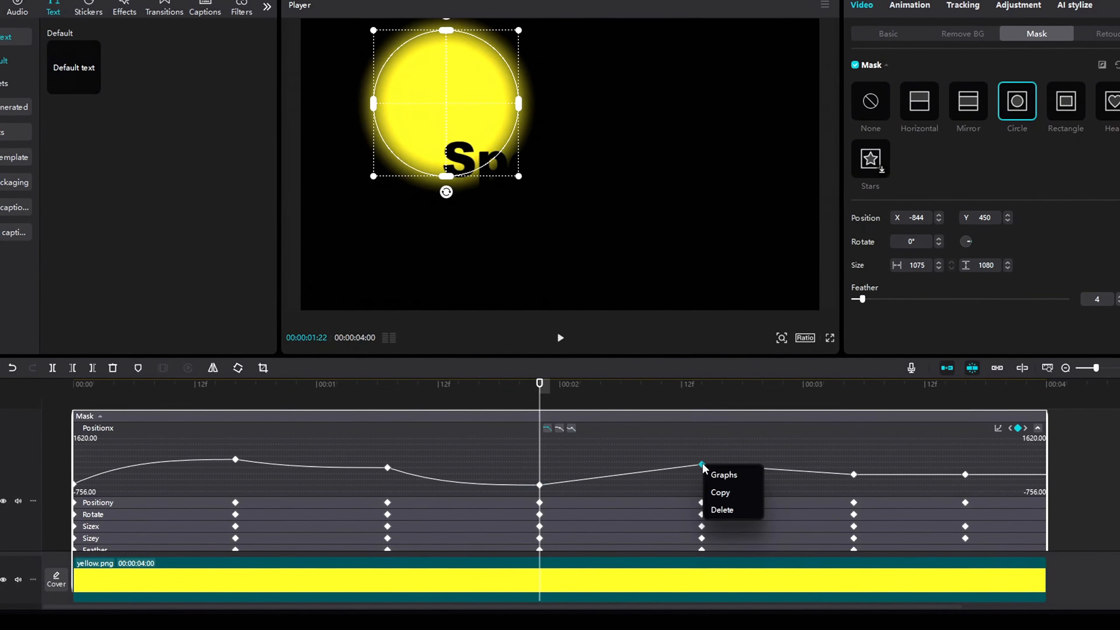
left_click(722, 470)
left_click(832, 569)
left_click(944, 470)
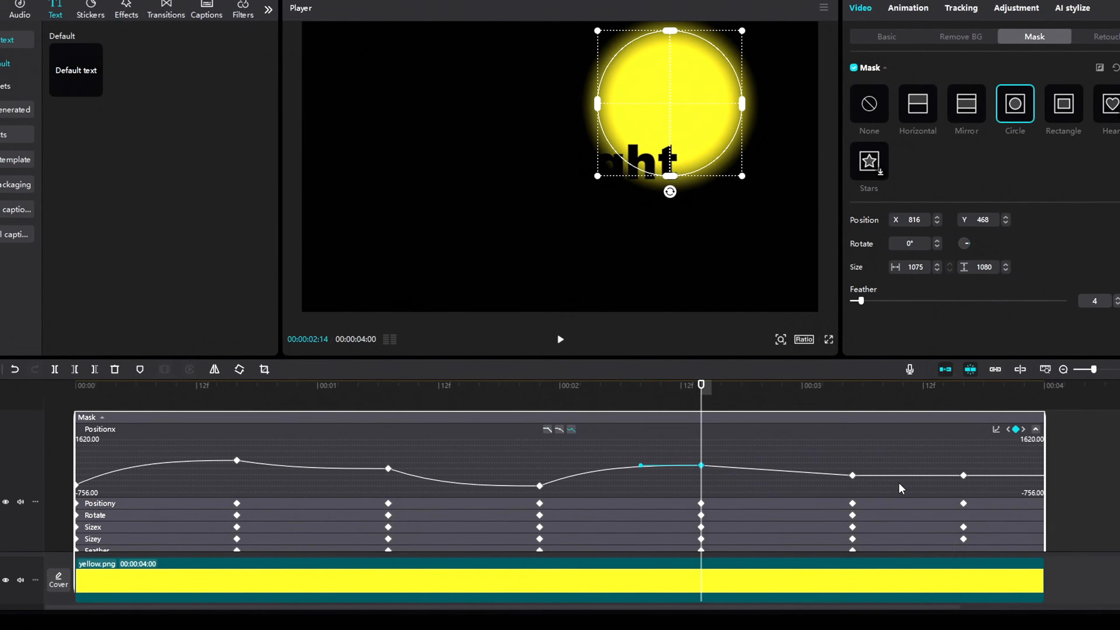
Apply the Cubic Out graph to the mask's Position X keyframe at 00:00:03:05
right_click(851, 474)
left_click(868, 481)
left_click(978, 568)
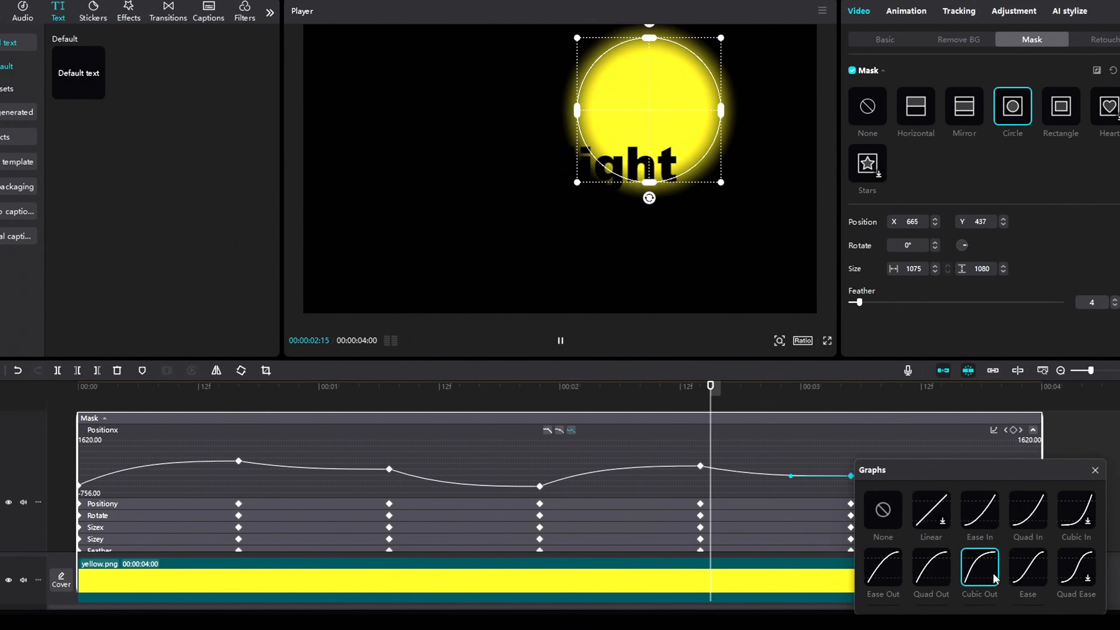
left_click(1093, 470)
Apply the Cubic Out graph to the mask's Position X keyframe at 00:00:03:16
right_click(960, 476)
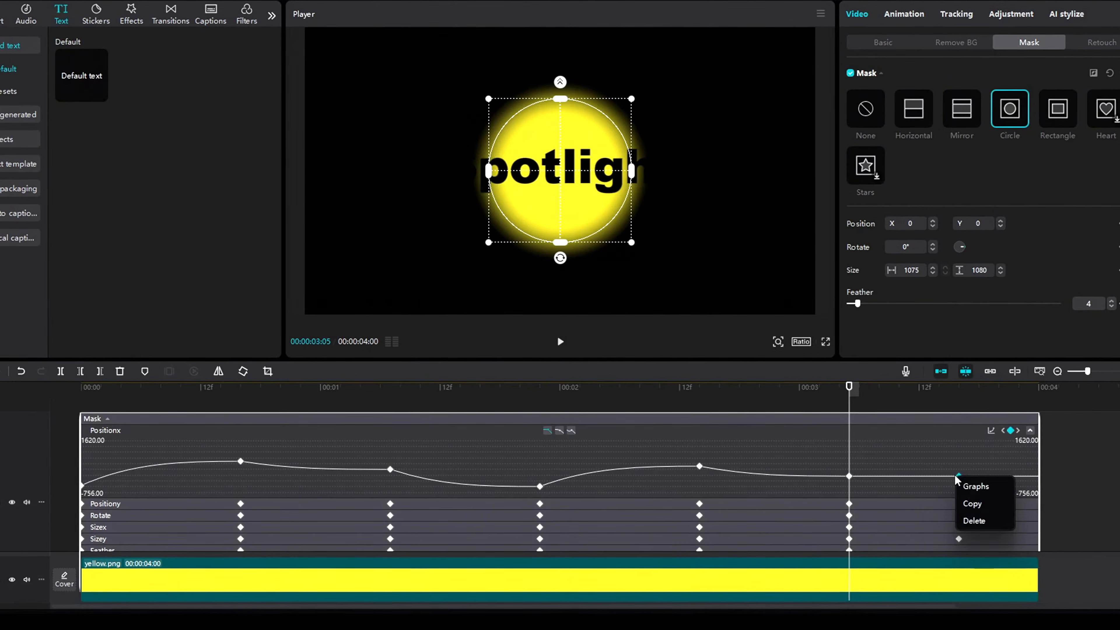
left_click(977, 483)
left_click(825, 570)
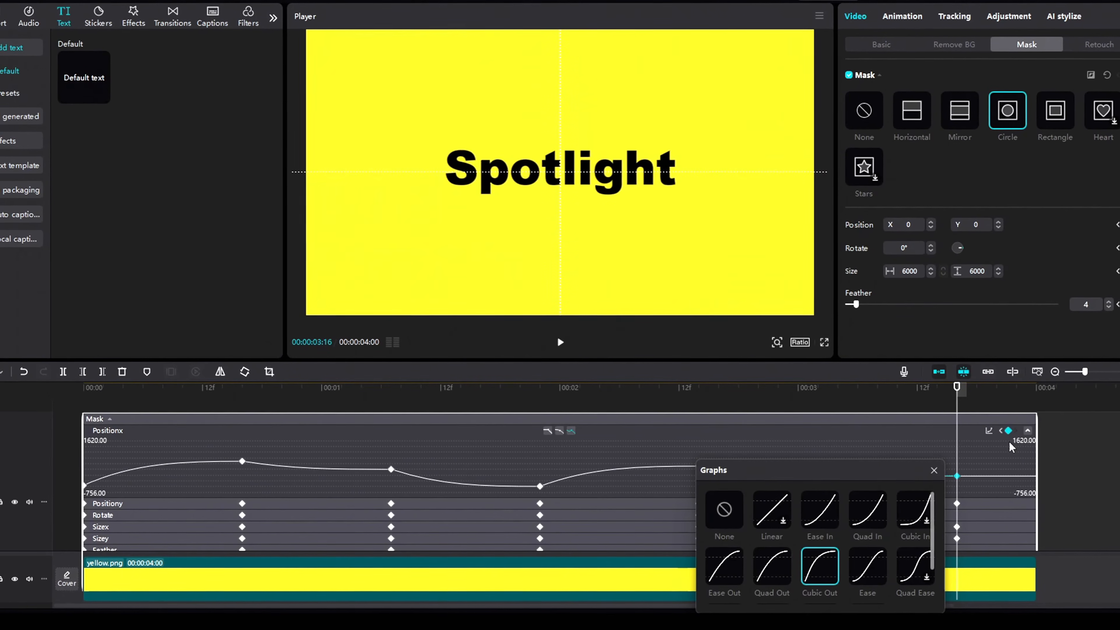
left_click(935, 470)
Expand the mask's Position Y curve and apply the Cubic Out graph to its keyframe at 00:00:00:16
left_click(117, 505)
double_click(155, 467)
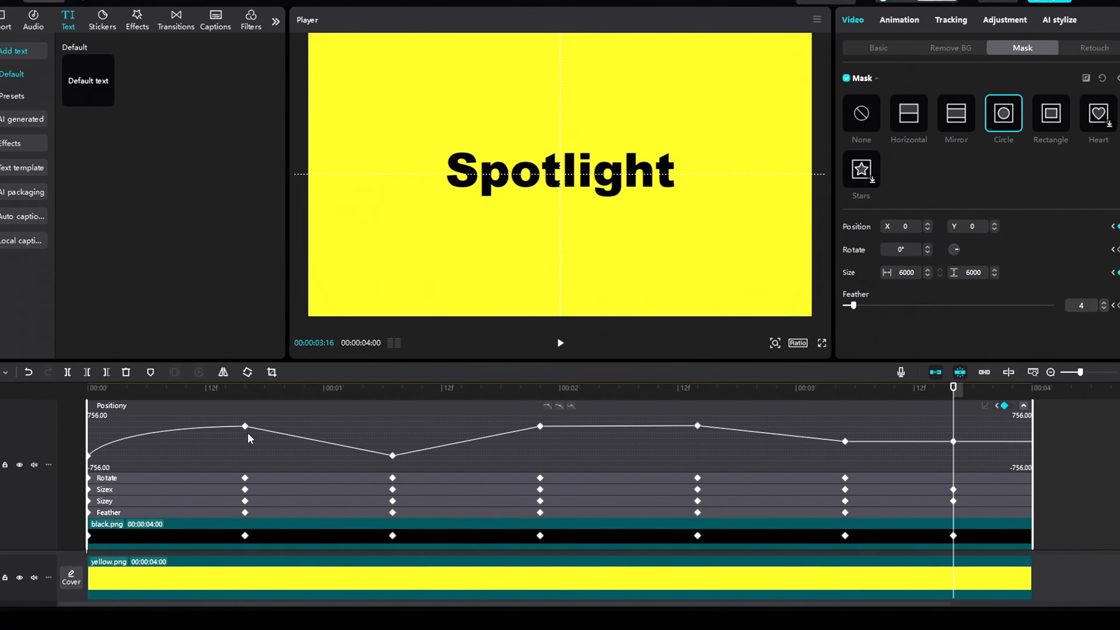
right_click(245, 425)
left_click(263, 438)
left_click(373, 525)
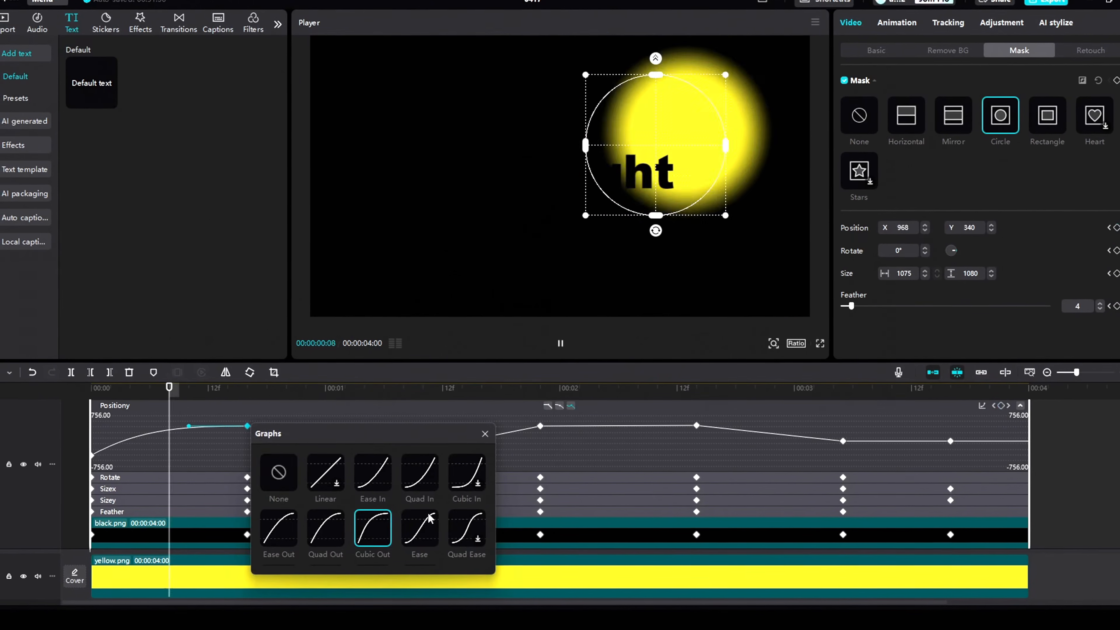
left_click(484, 434)
Apply the Cubic Out graph to the mask's Position Y keyframe at 00:00:01:07
right_click(393, 455)
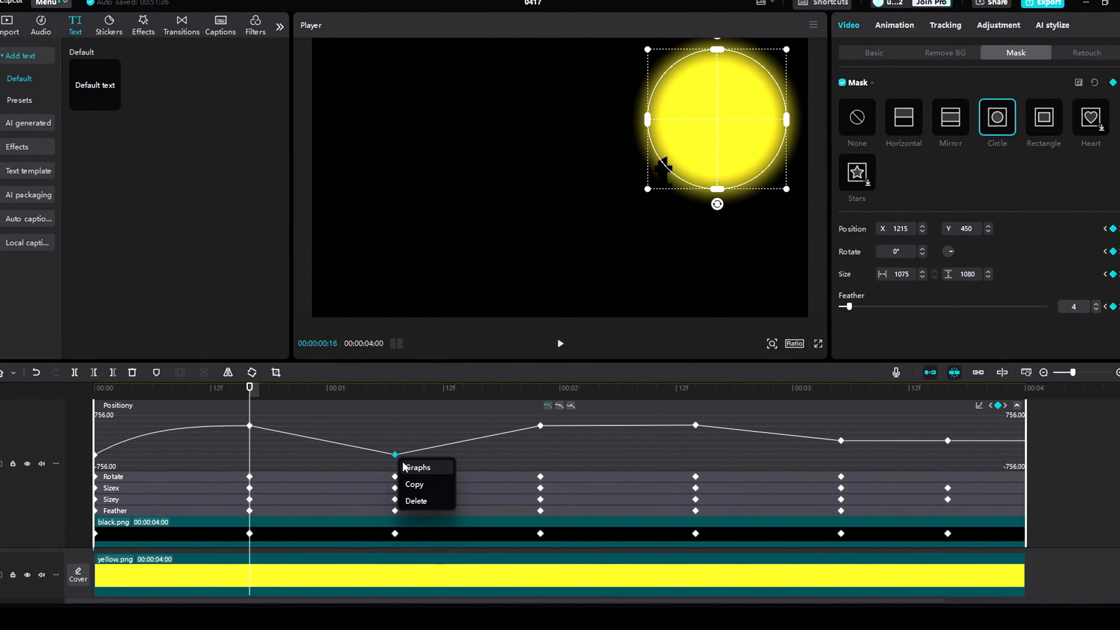
left_click(424, 467)
left_click(523, 562)
left_click(634, 466)
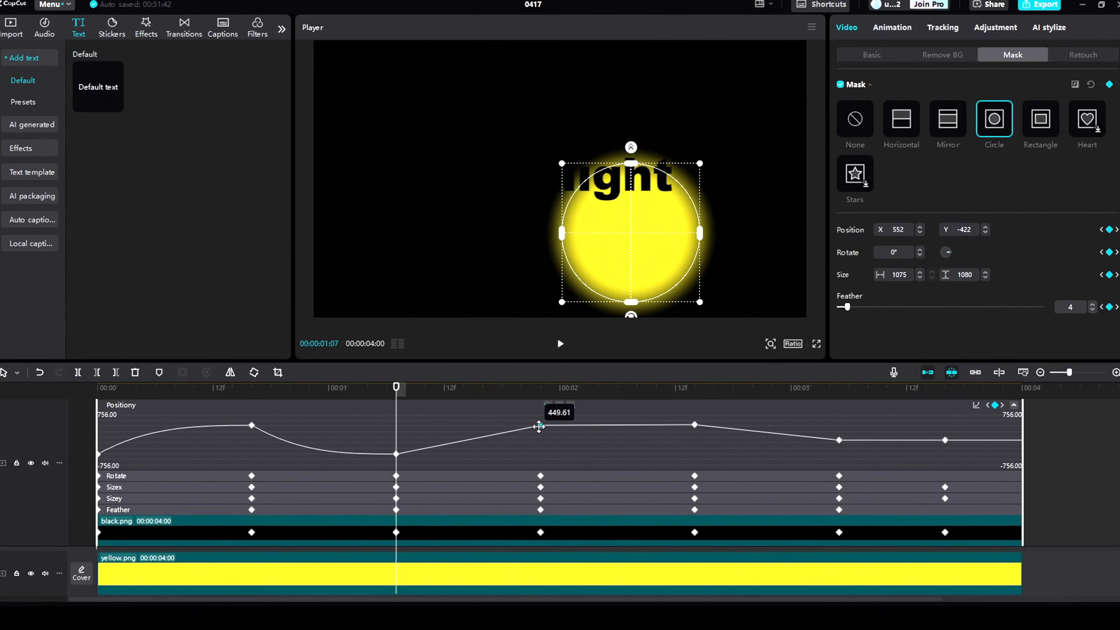
Apply the Cubic Out graph to the mask's Position Y keyframe at 00:00:01:22
right_click(541, 425)
left_click(547, 438)
left_click(663, 528)
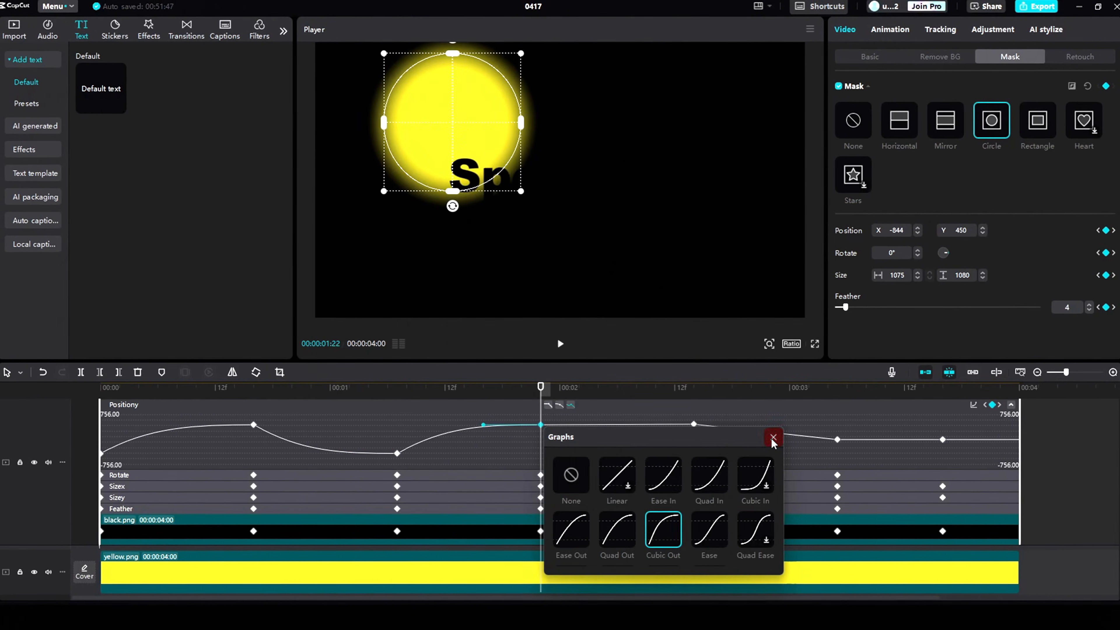
left_click(770, 438)
Apply the Cubic Out graph to the mask's Position Y keyframe at 00:00:02:14
right_click(693, 425)
left_click(700, 438)
left_click(816, 529)
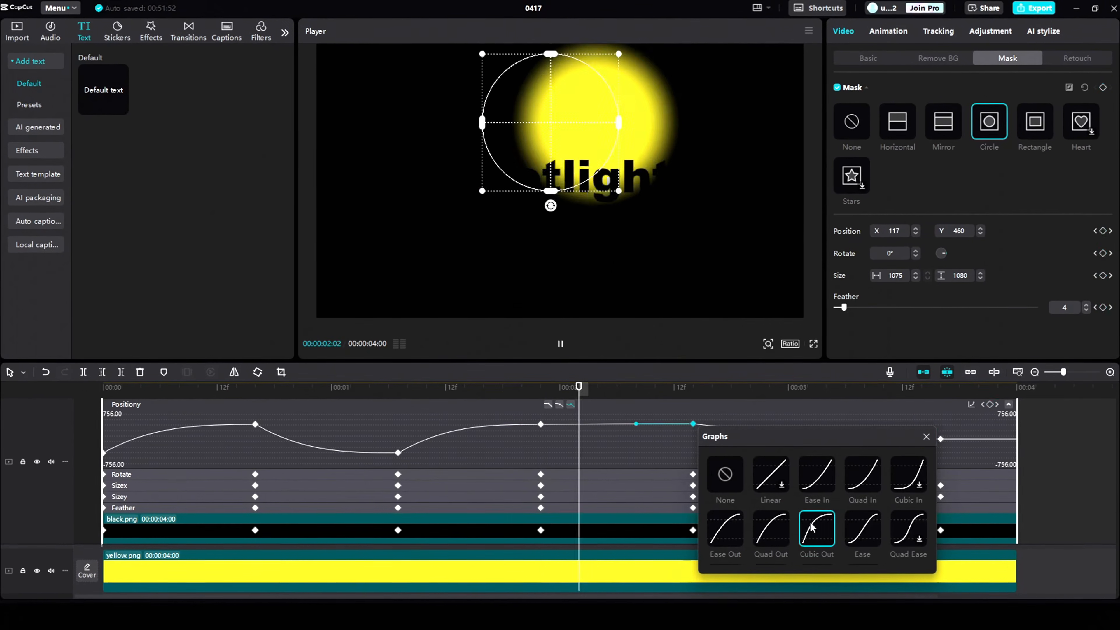
left_click(924, 437)
Apply the Cubic Out graph to the mask's Position Y keyframe at 00:00:03:05
right_click(834, 439)
left_click(849, 451)
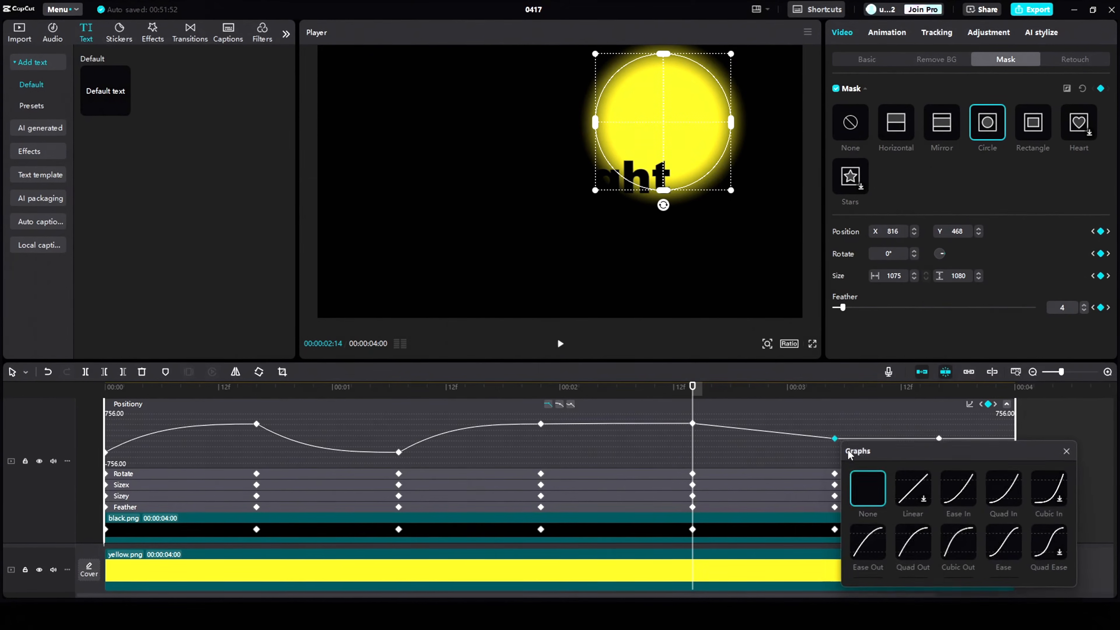
left_click(958, 547)
left_click(1067, 451)
Apply the Cubic Out graph to the mask's Position Y keyframe at 00:00:03:16
right_click(938, 439)
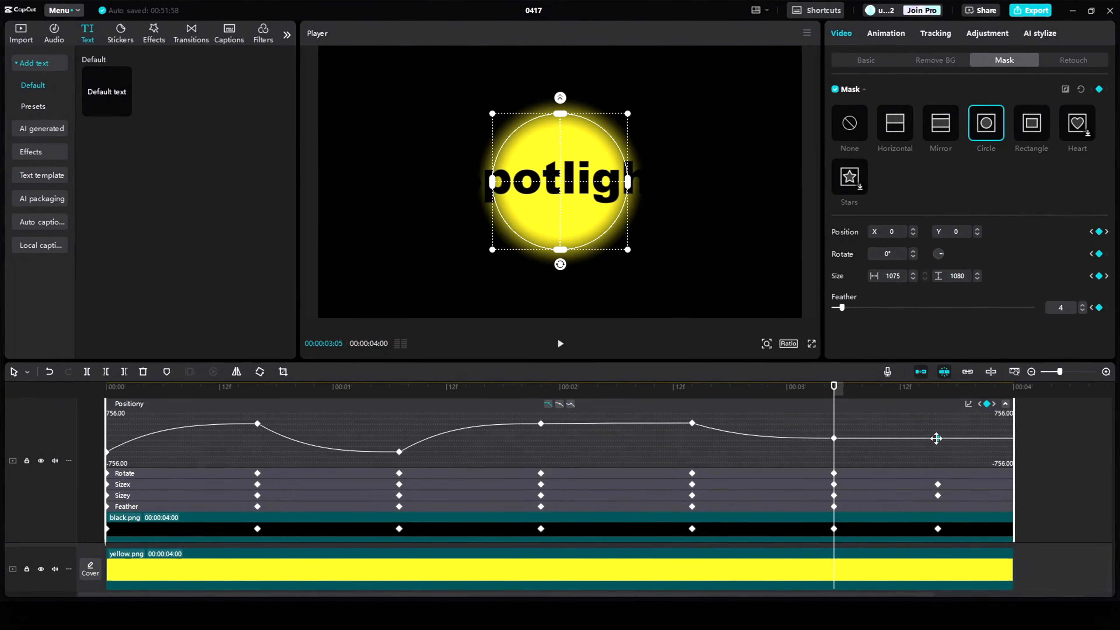
left_click(955, 451)
left_click(808, 538)
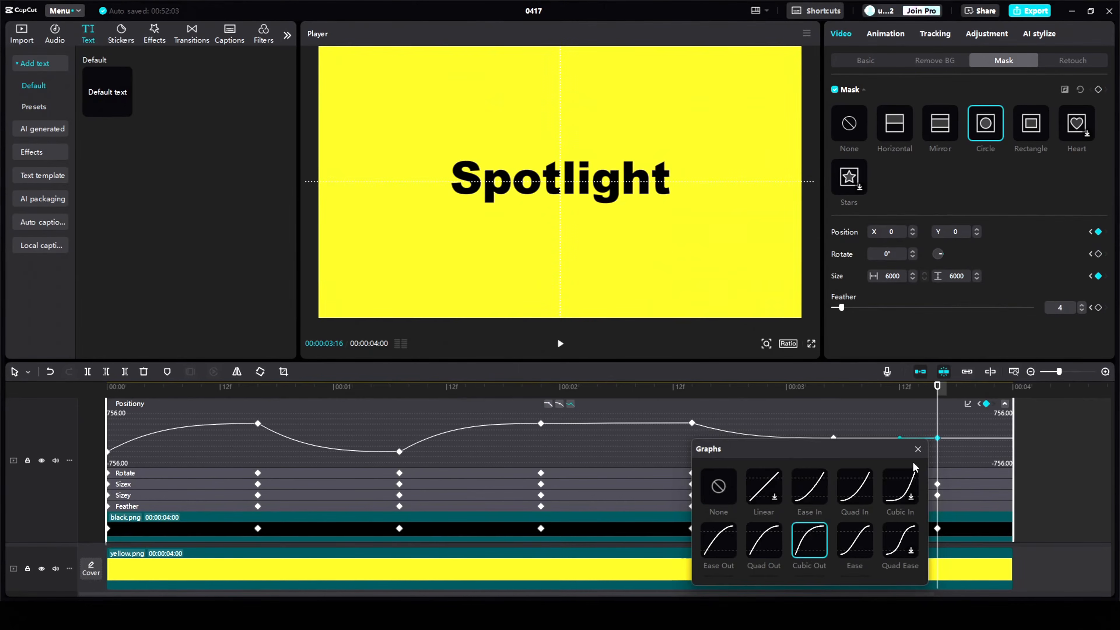
Hide the black clip's keyframe animation and view the spotlight reveal from the start in full screen
scroll(855, 462, "up", 3)
left_click(100, 396)
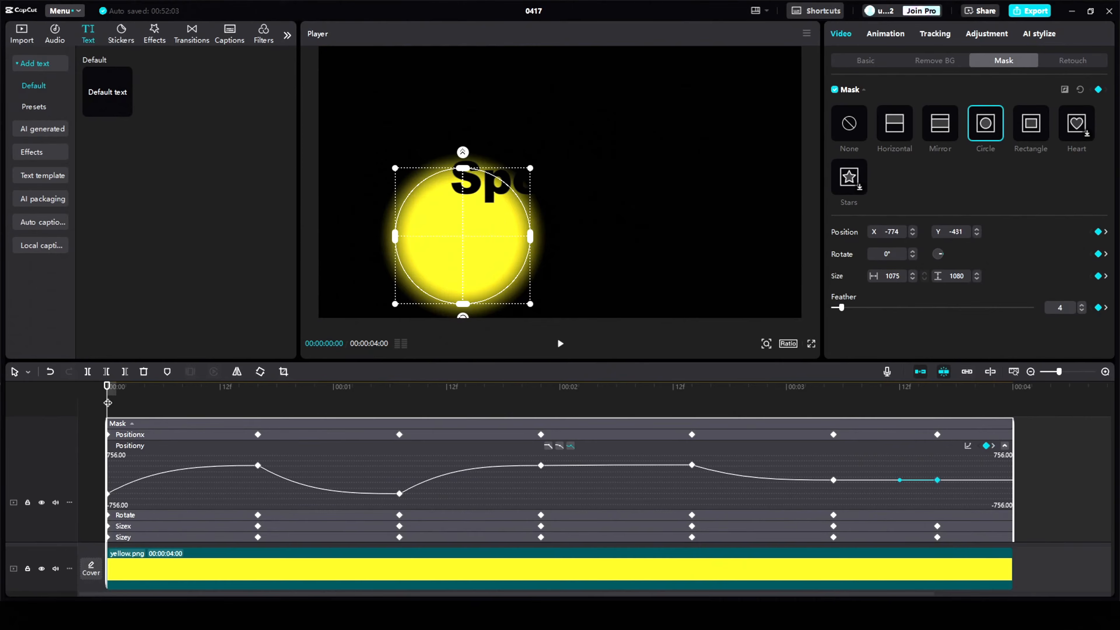
right_click(185, 428)
left_click(216, 564)
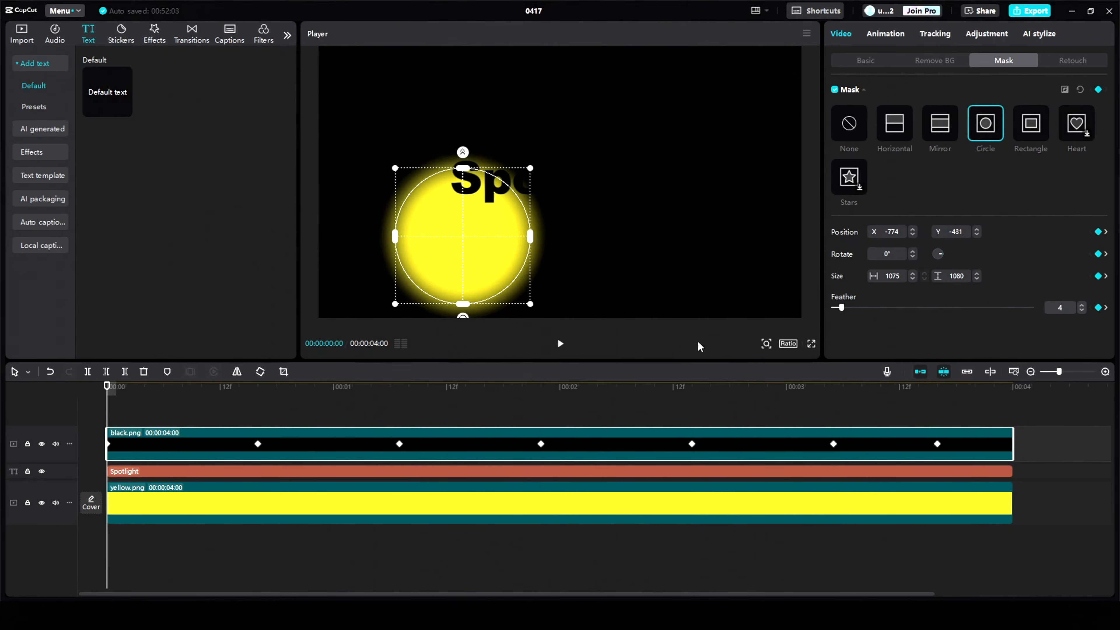
left_click(811, 343)
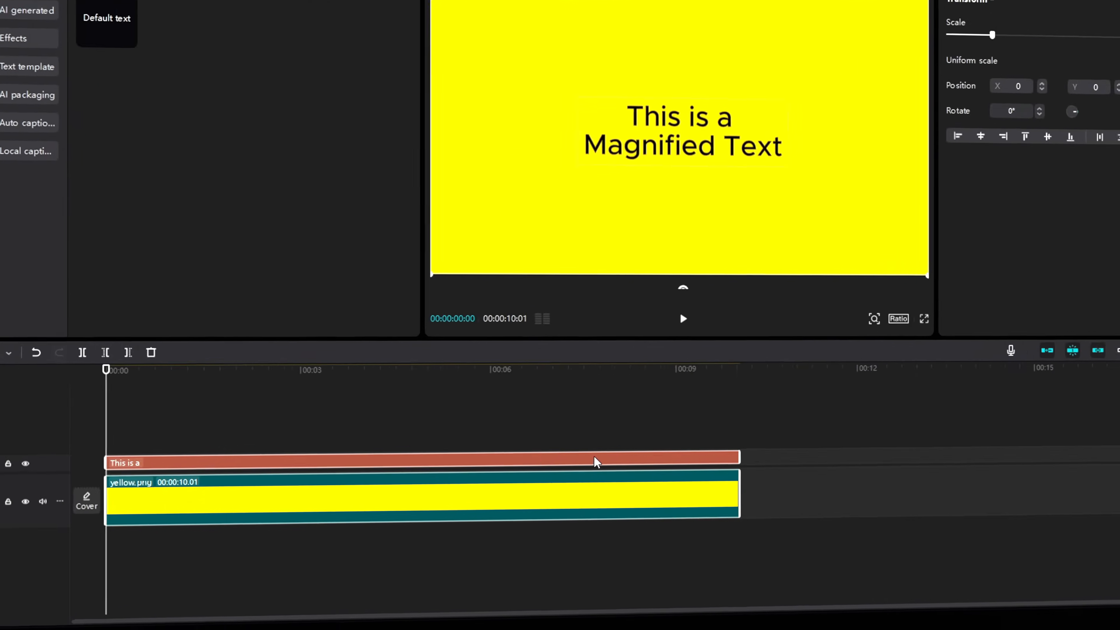
Duplicate the text and yellow.png clips onto the tracks above at 00:00:00:00 and combine the copies into a compound clip
right_click(593, 456)
left_click(687, 296)
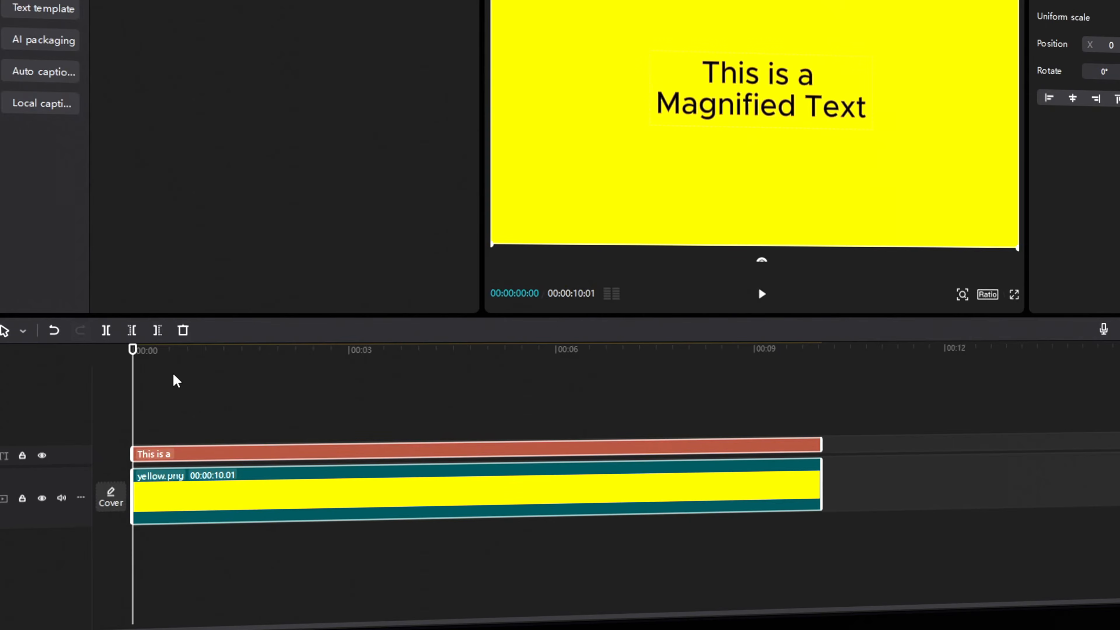
key("ctrl+v")
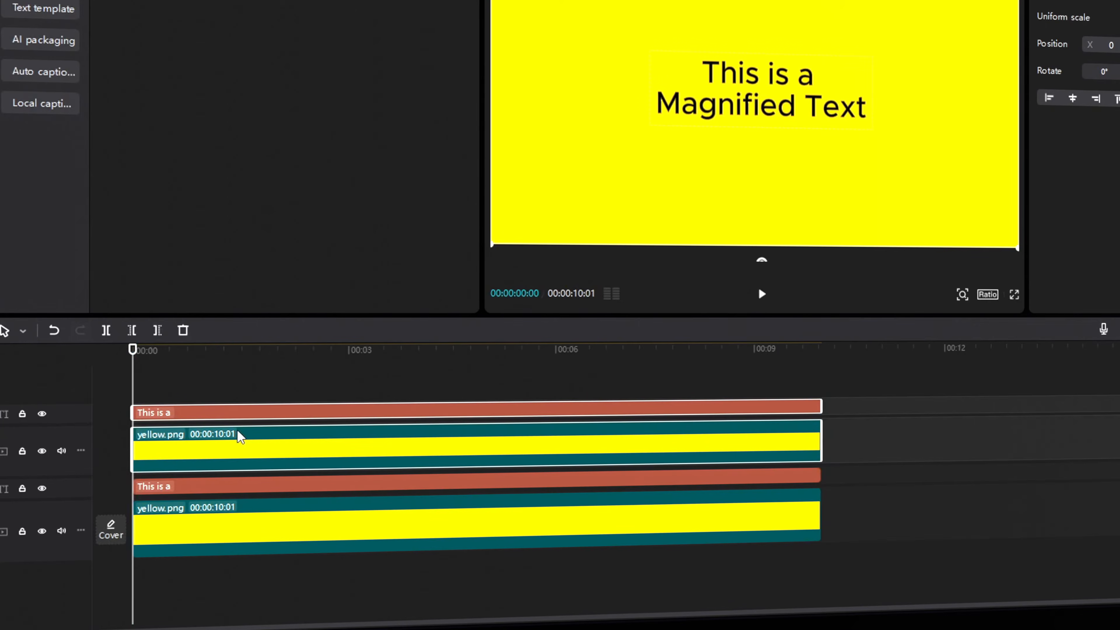
right_click(306, 416)
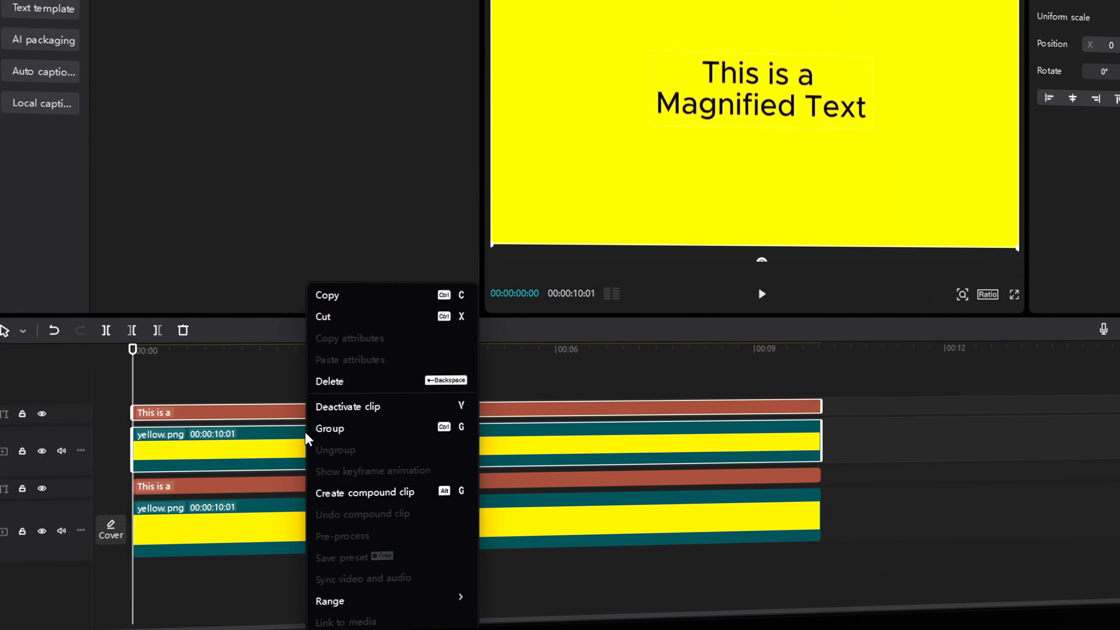
left_click(355, 494)
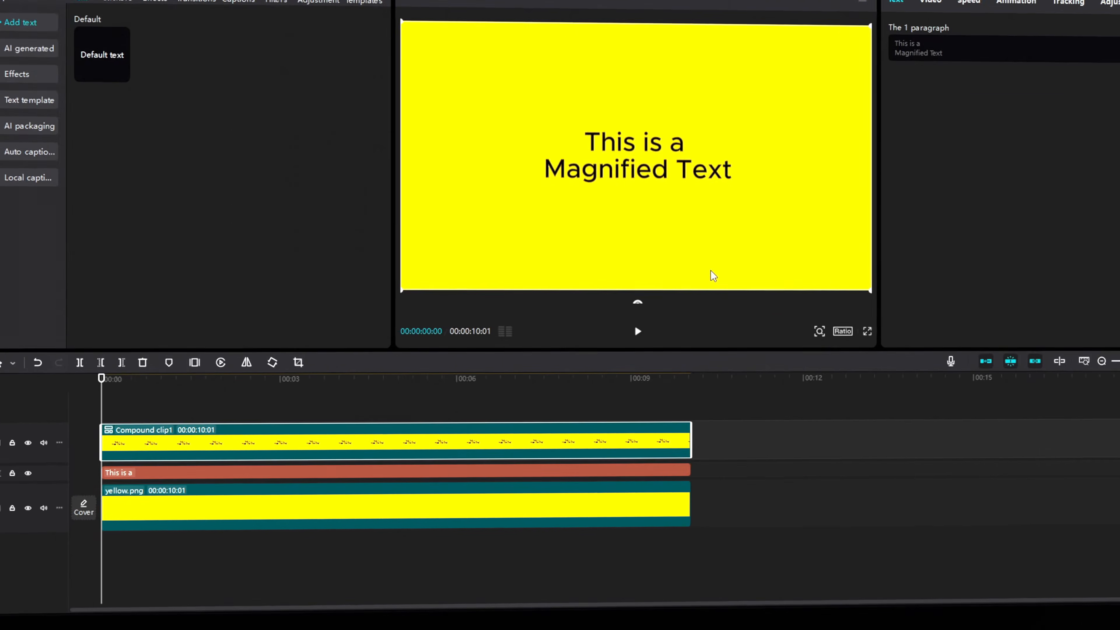
Set the compound clip's scale to 140%
left_click(937, 1)
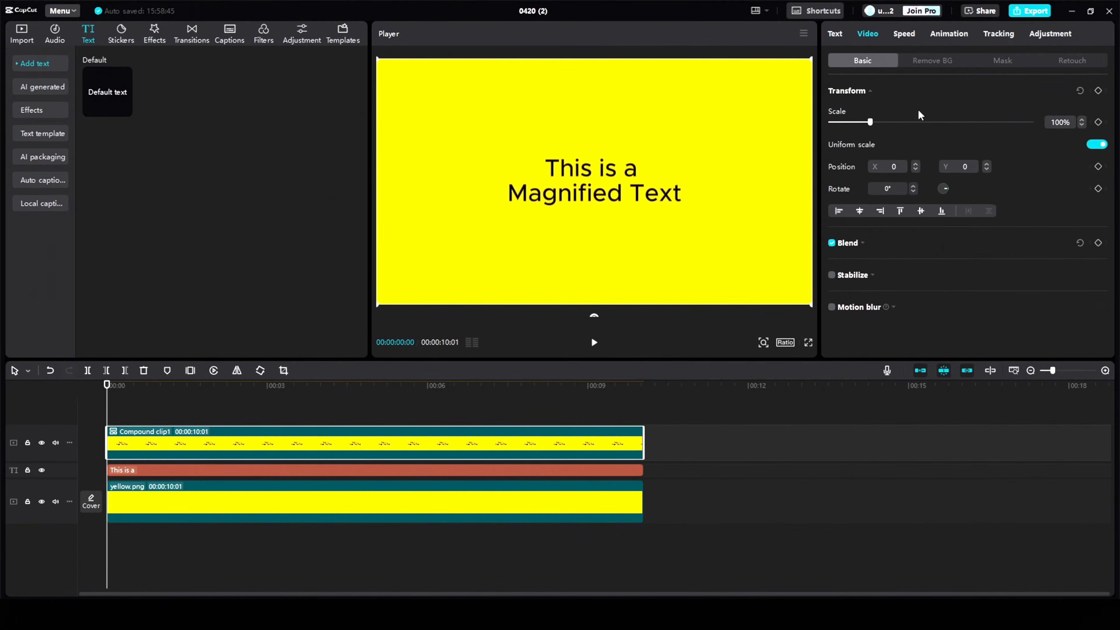
left_click(1063, 118)
type("140")
key("Return")
Add the magnifying glass image on a track above the compound clip and set its scale to 40%
left_click(22, 34)
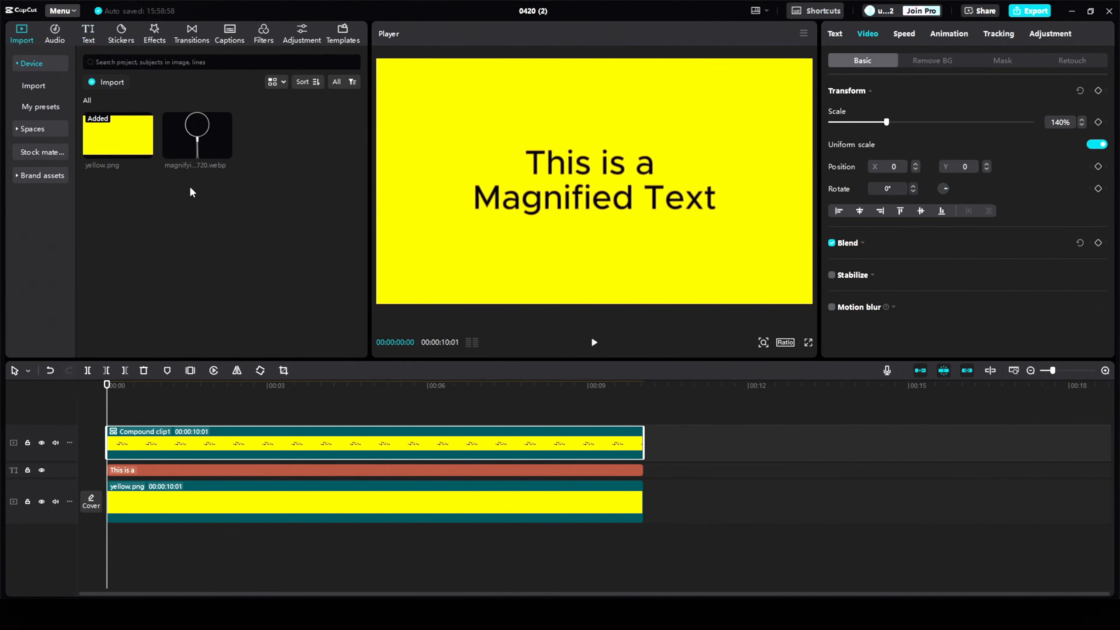
left_click_drag(212, 141, 114, 410)
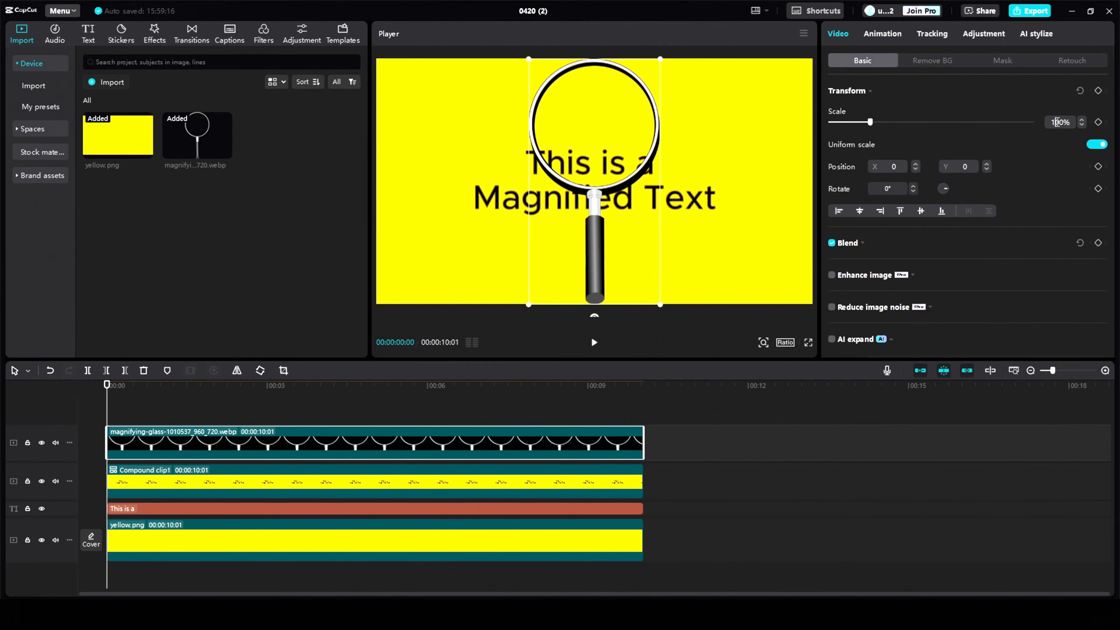
key("Return")
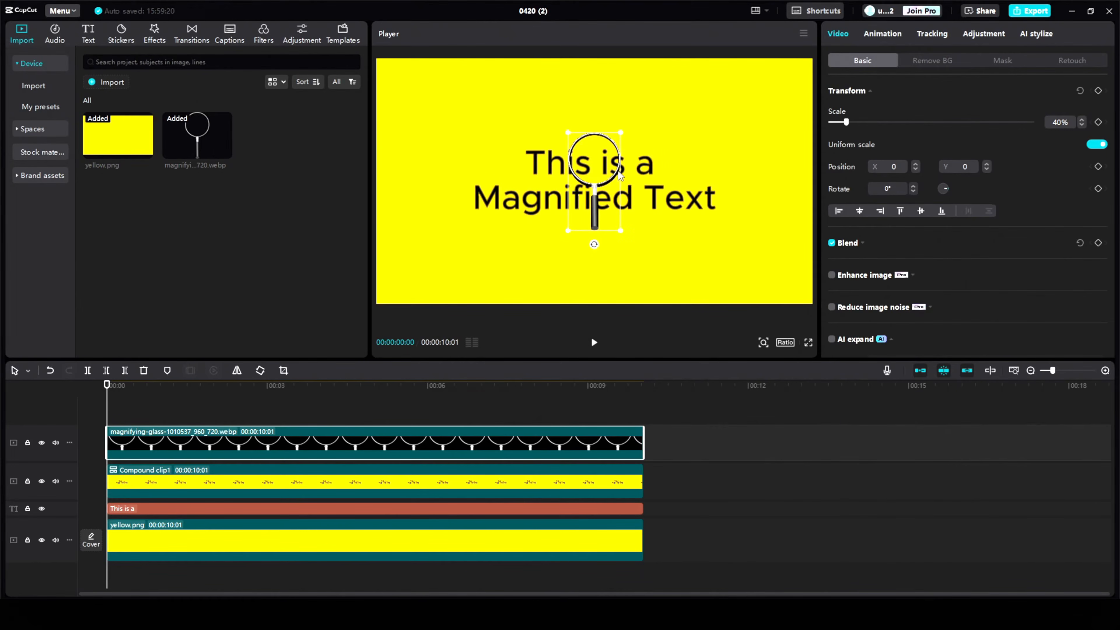
Place the magnifying glass over the start of the first text line at 35% scale and set its rotation to 40°
left_click_drag(600, 171, 544, 168)
scroll(545, 166, "down", 1)
left_click_drag(539, 248, 506, 238)
left_click_drag(532, 155, 537, 159)
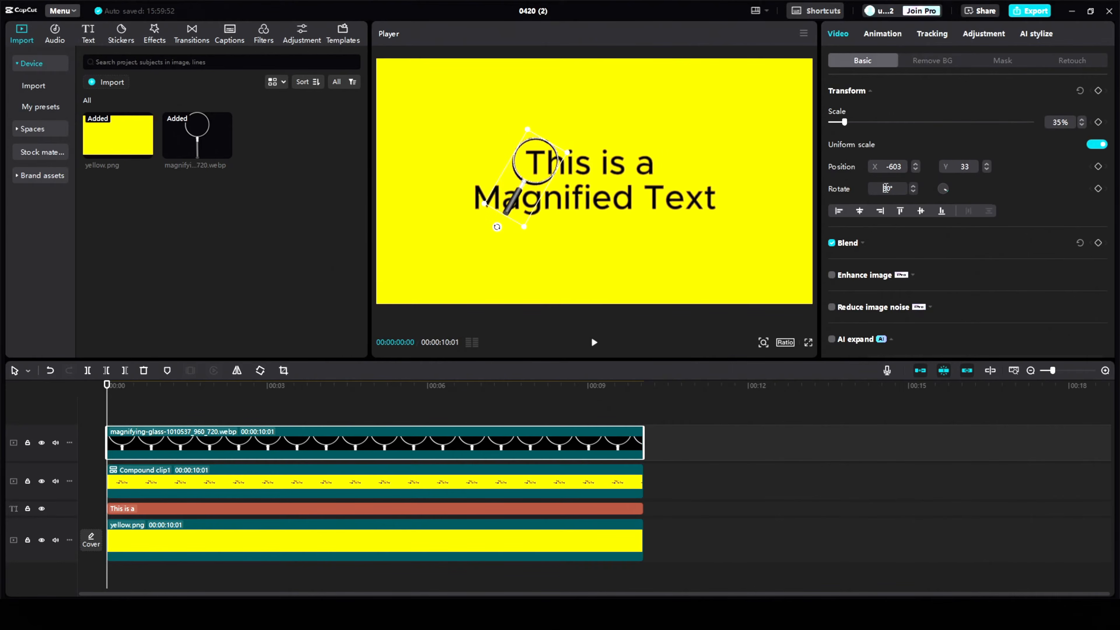
type("40")
key("Return")
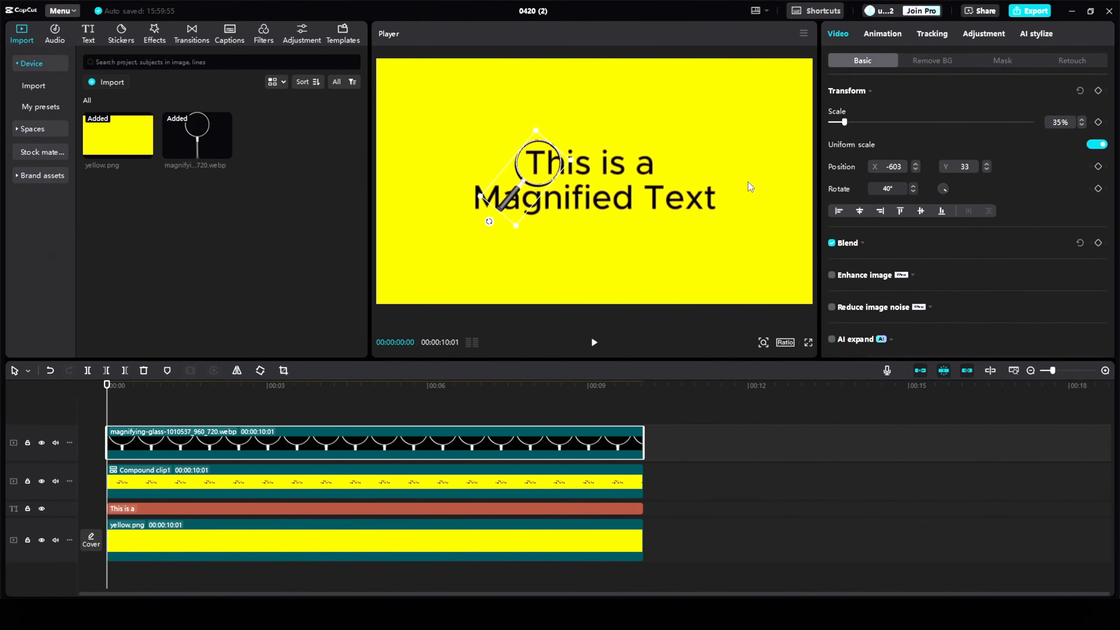
Keyframe the magnifying glass's position at X -957, Y 54 at the start and X 349, Y 54 at 00:00:04:08
left_click_drag(529, 175, 500, 171)
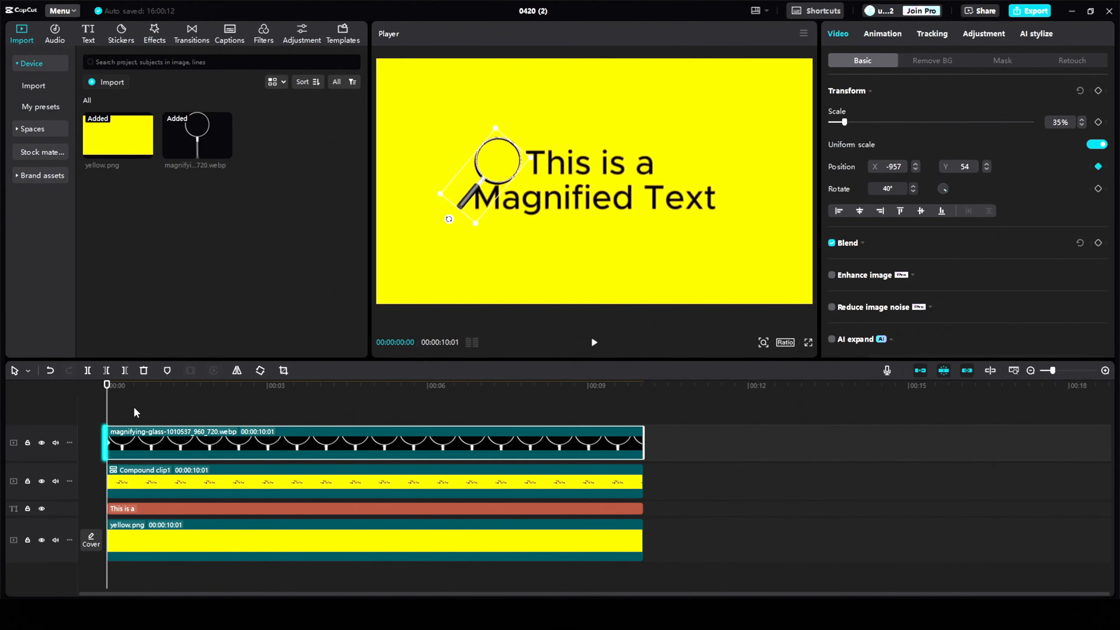
left_click_drag(113, 413, 339, 416)
left_click_drag(496, 164, 644, 170)
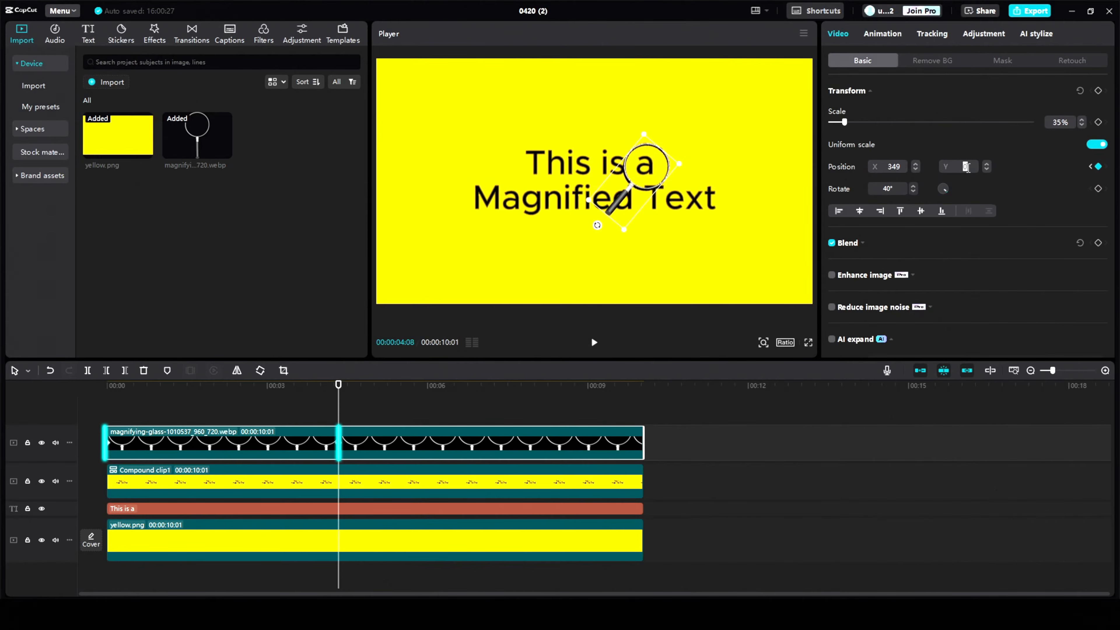
key("Return")
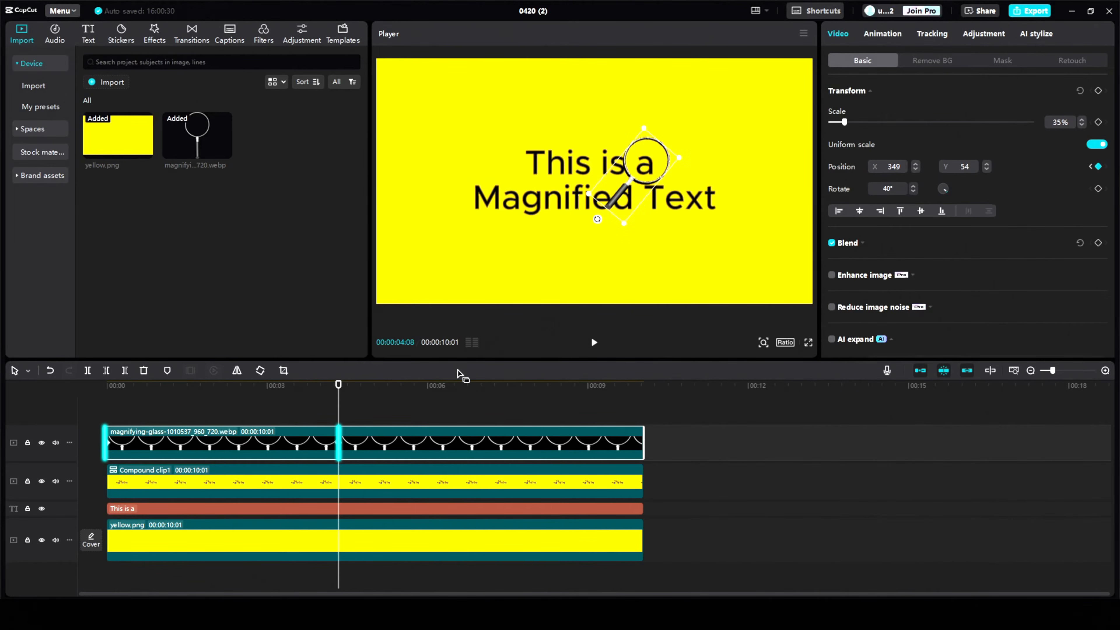
Keyframe the magnifying glass across the second text line at X -1060, Y -267 at 00:00:06:04 and X 929, Y -267 at 00:00:09:18
left_click_drag(338, 410, 436, 411)
left_click_drag(630, 203, 493, 206)
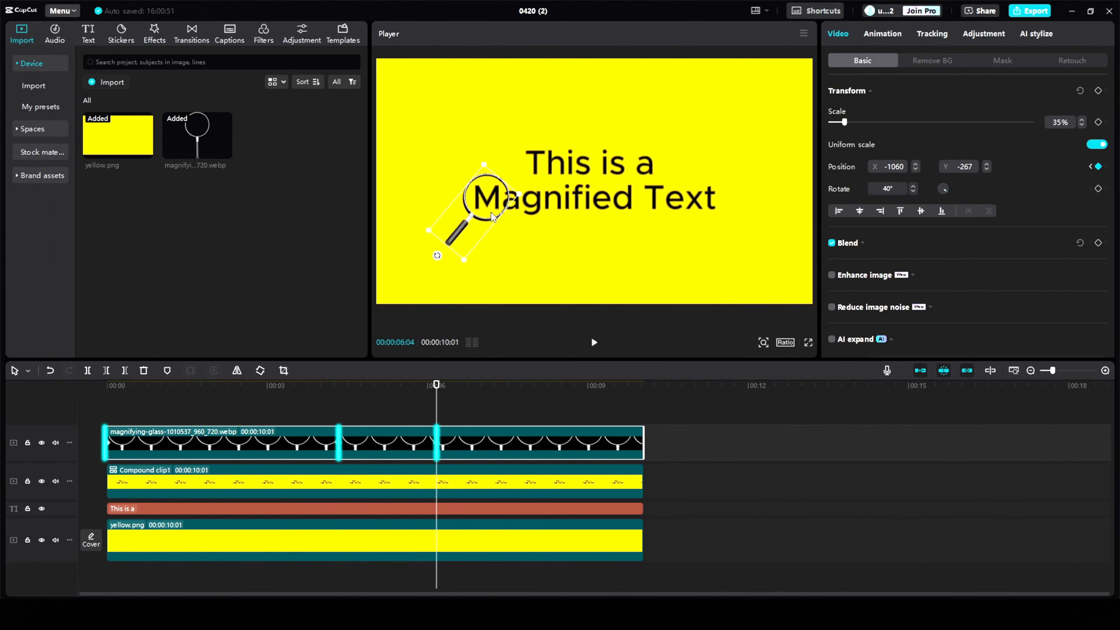
left_click_drag(437, 397, 629, 400)
left_click_drag(492, 206, 715, 202)
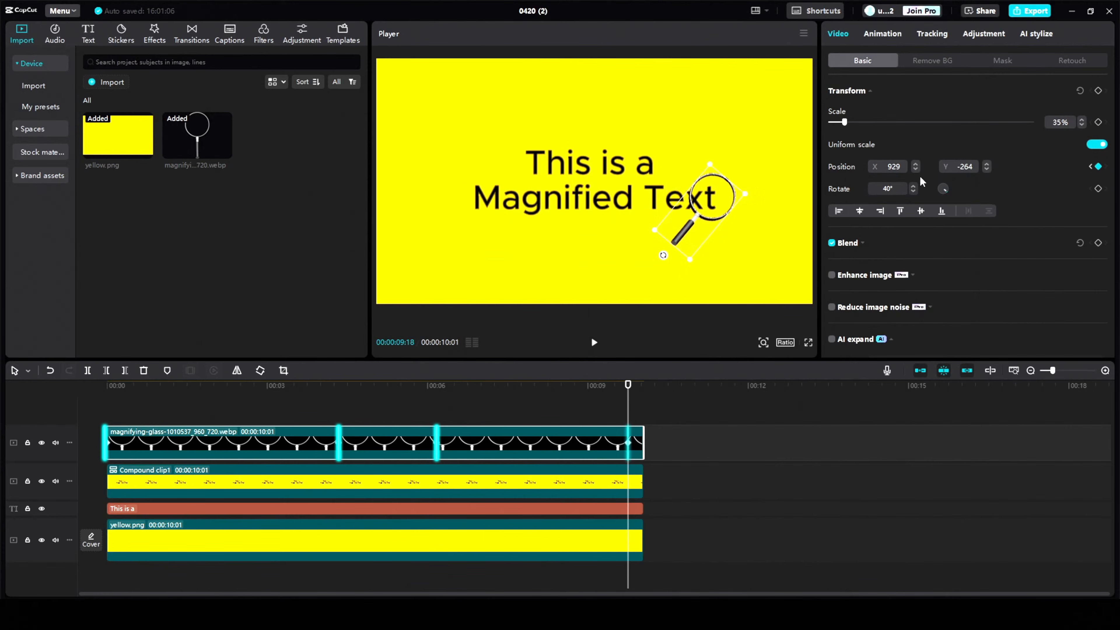
left_click(968, 166)
type("-267")
key("Return")
Play back the magnifying glass animation from the start
left_click_drag(629, 409, 108, 409)
key("space")
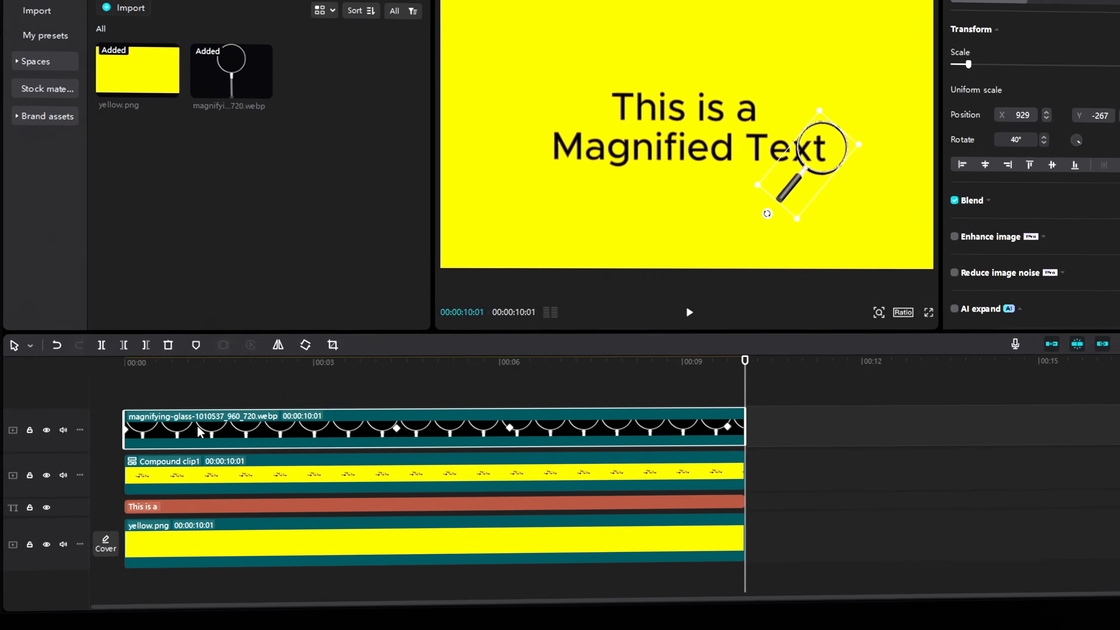
Show the magnifying glass clip's keyframe animation and expand its X position curve
right_click(173, 441)
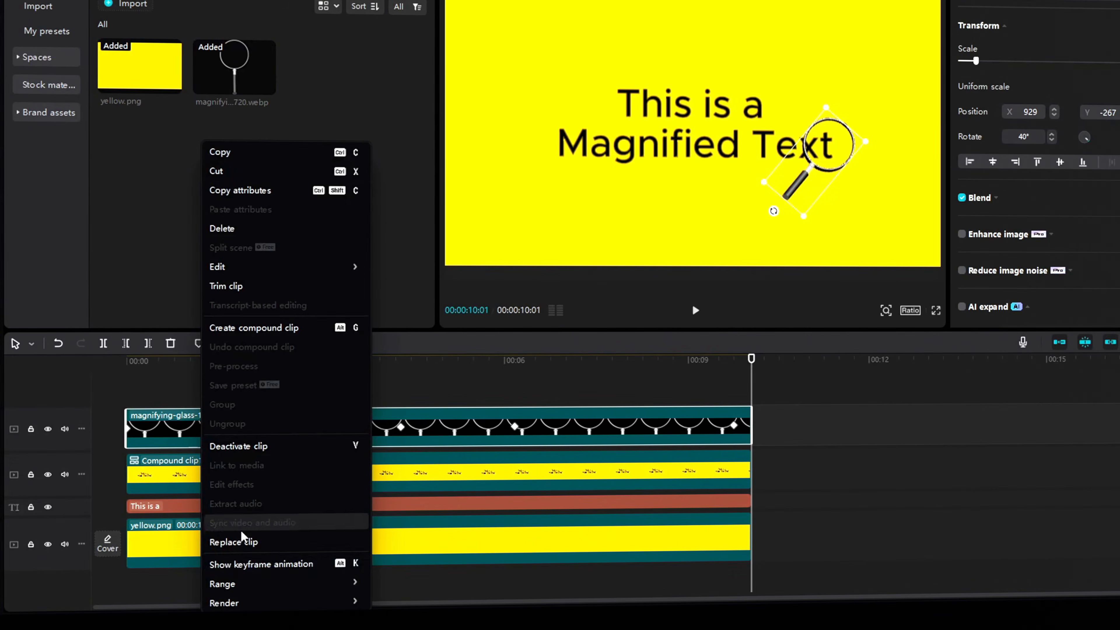
left_click(254, 565)
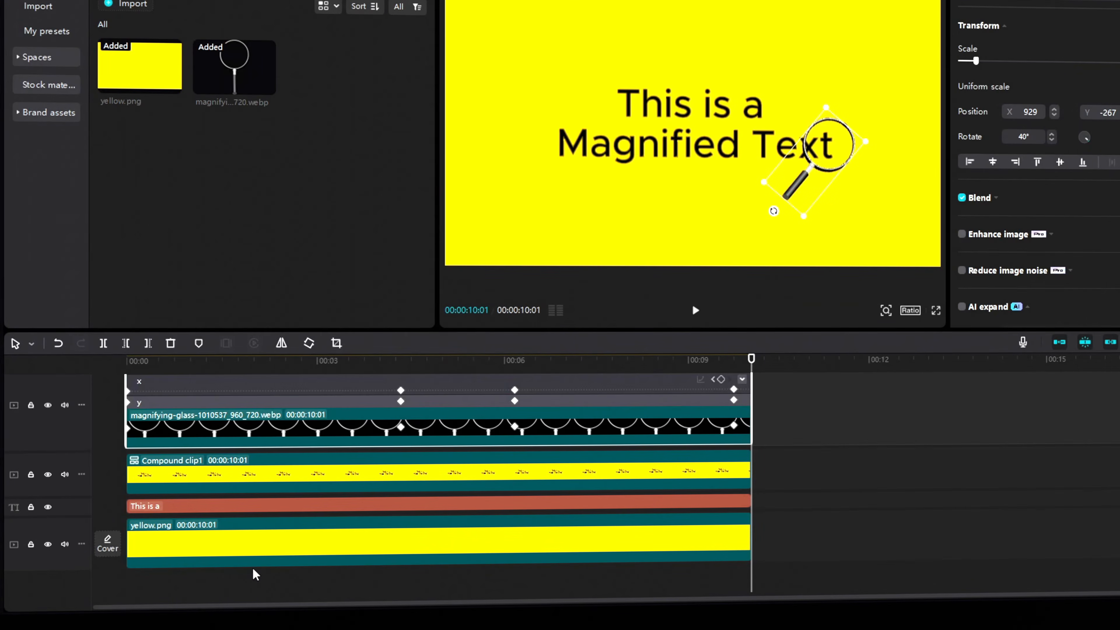
left_click(209, 438)
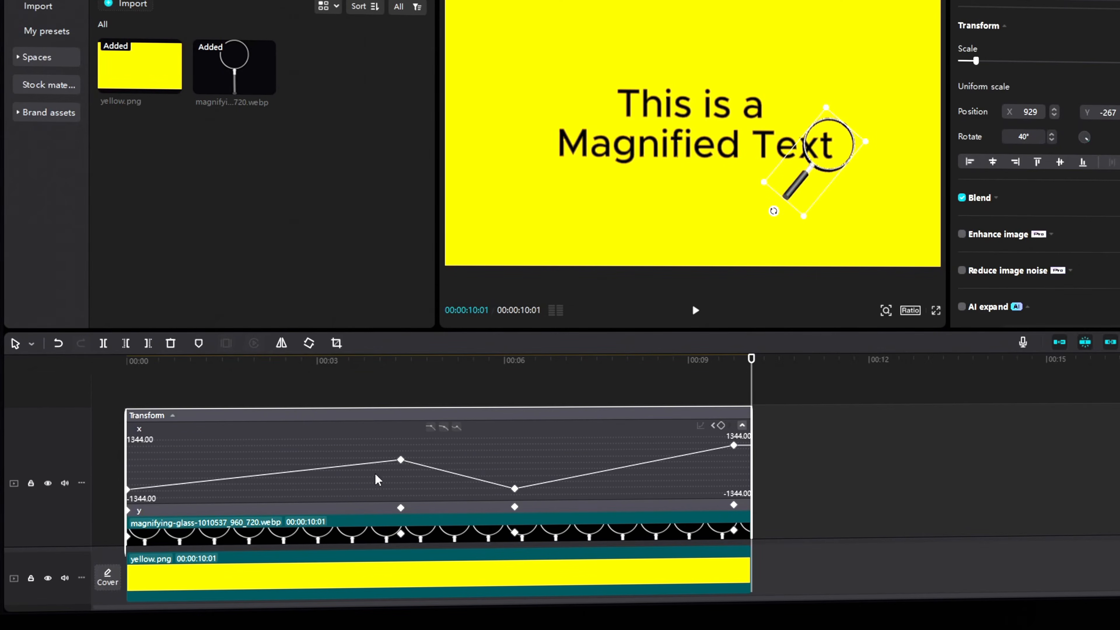
Apply the Cubic Out graph to the magnifying glass's X position keyframe at 00:00:04:08 and preview the motion
left_click(401, 460)
right_click(401, 460)
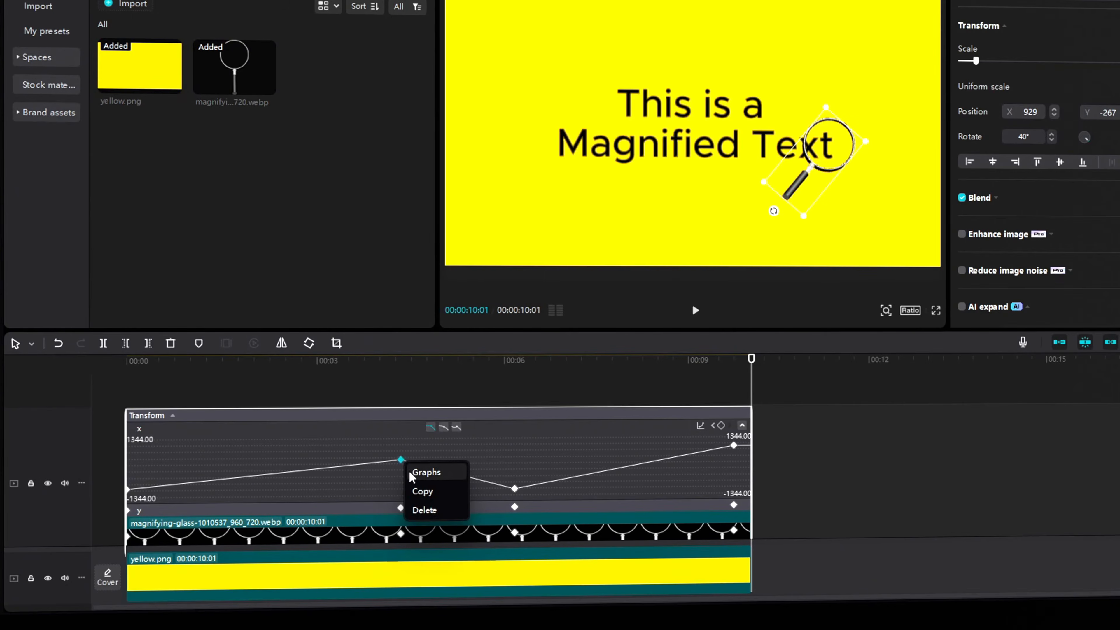
left_click(413, 478)
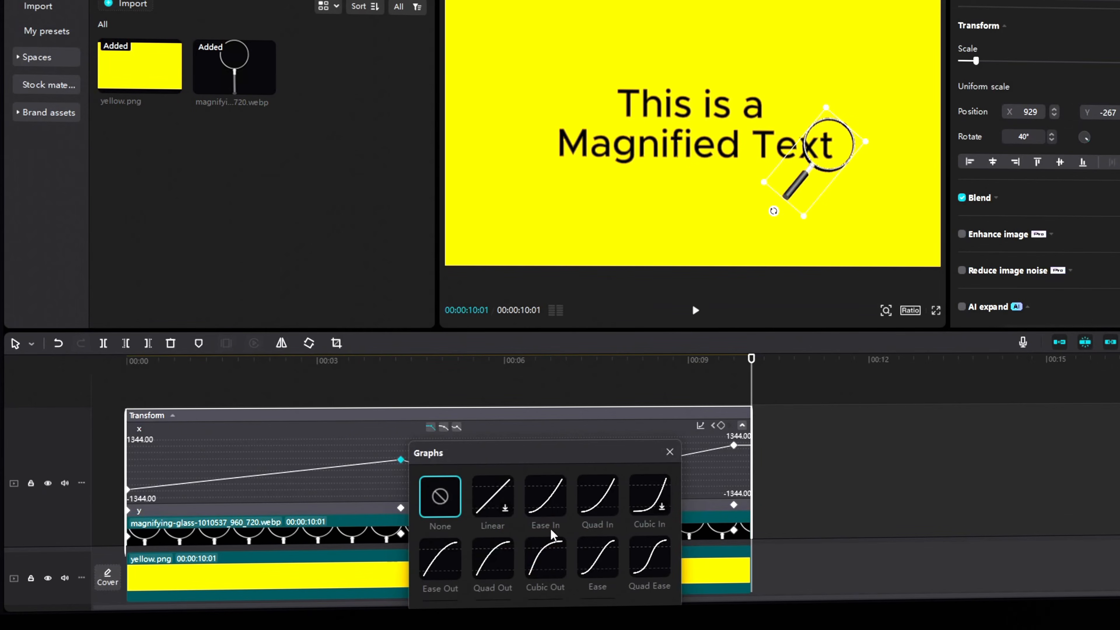
left_click(559, 579)
key("space")
left_click(670, 452)
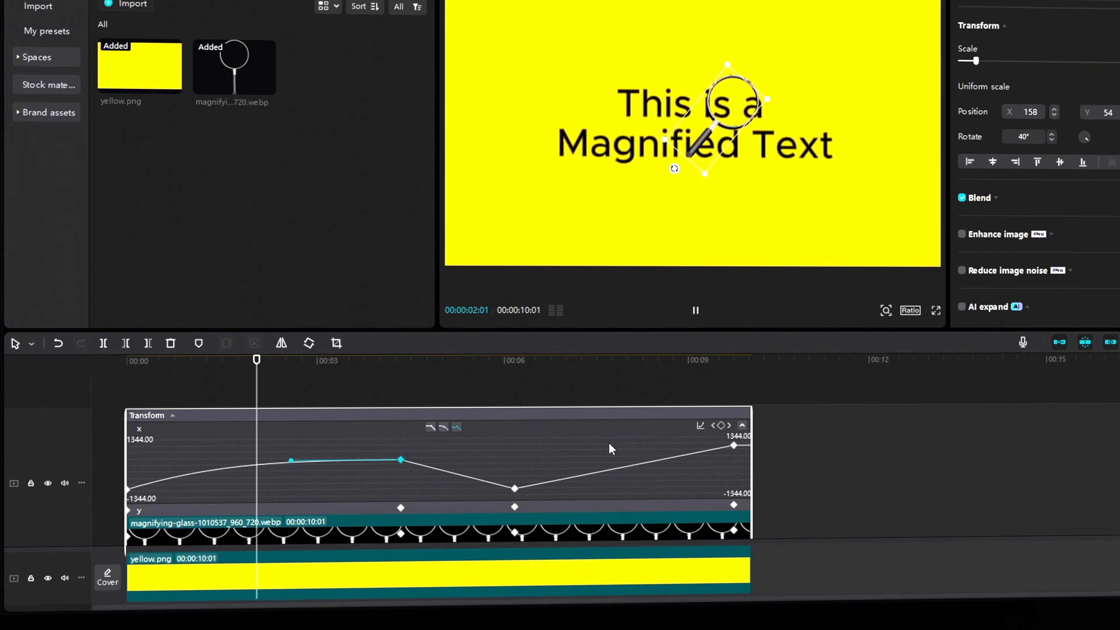
key("space")
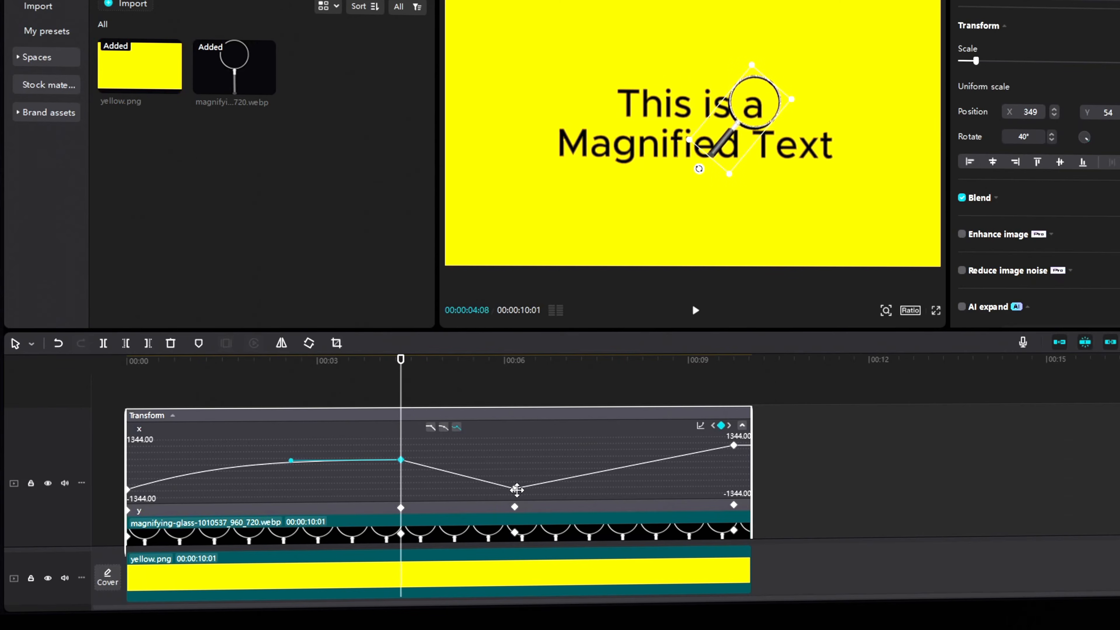
Apply the Cubic Out graph to the magnifying glass's X position keyframe at 00:00:06:04
right_click(517, 490)
left_click(539, 501)
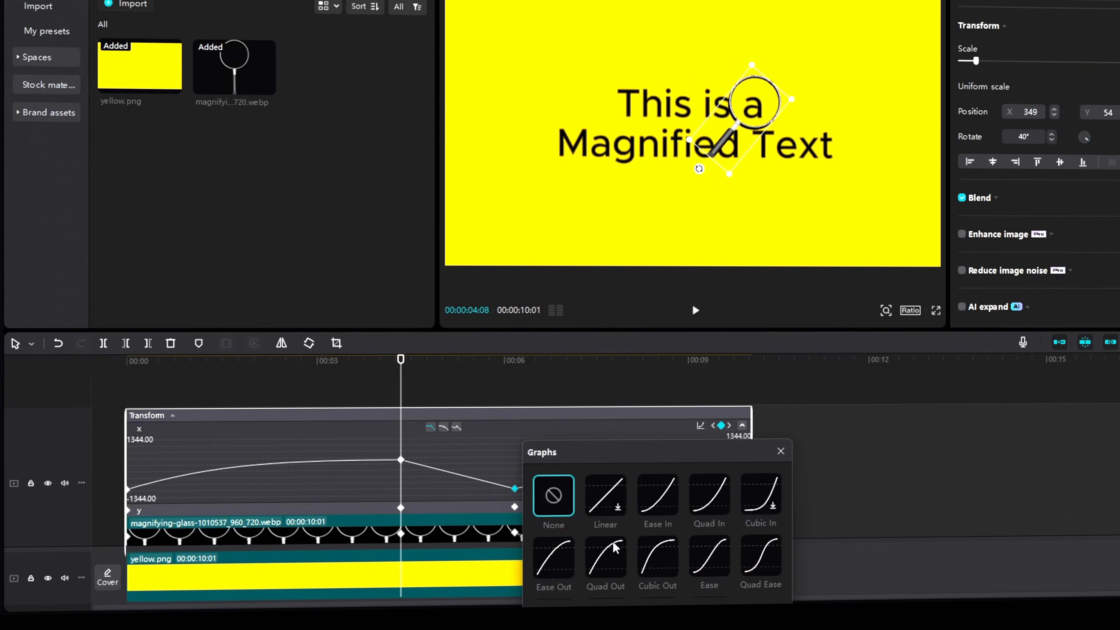
left_click(646, 558)
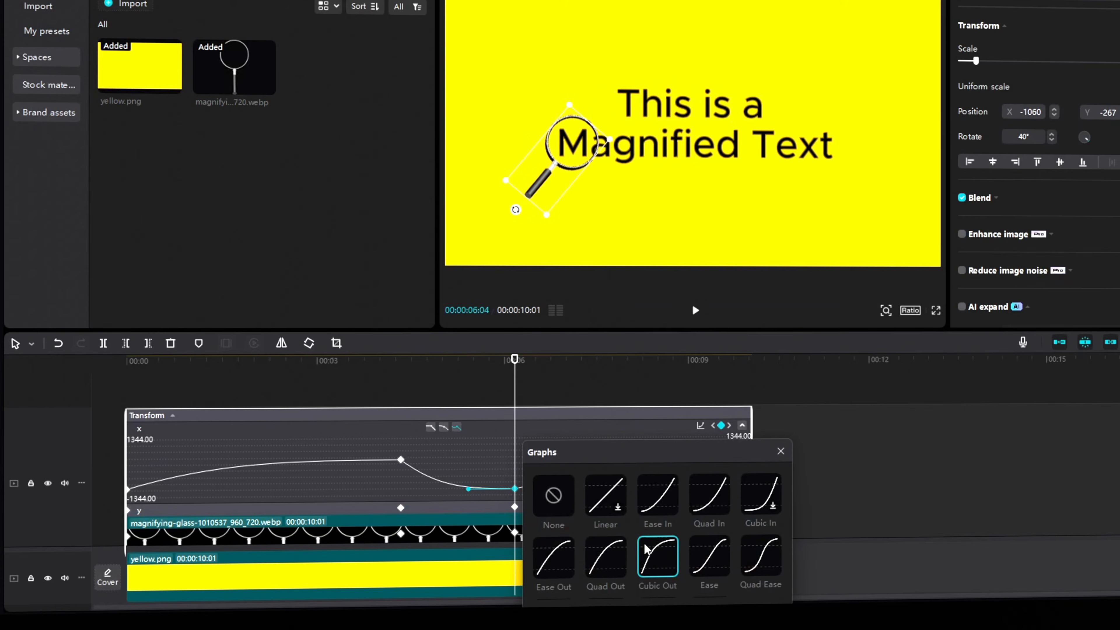
left_click(779, 452)
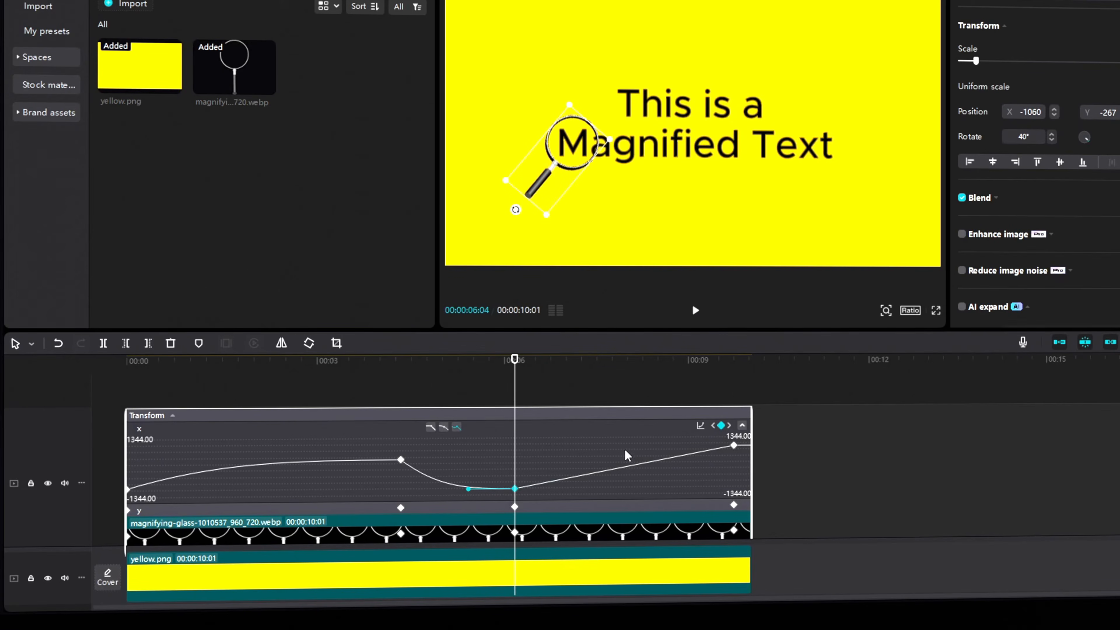
Expand the Y position curve in place of the X curve and apply the Cubic Out graph to its keyframe at 00:00:04:08
scroll(234, 487, "down", 1)
left_click(160, 480)
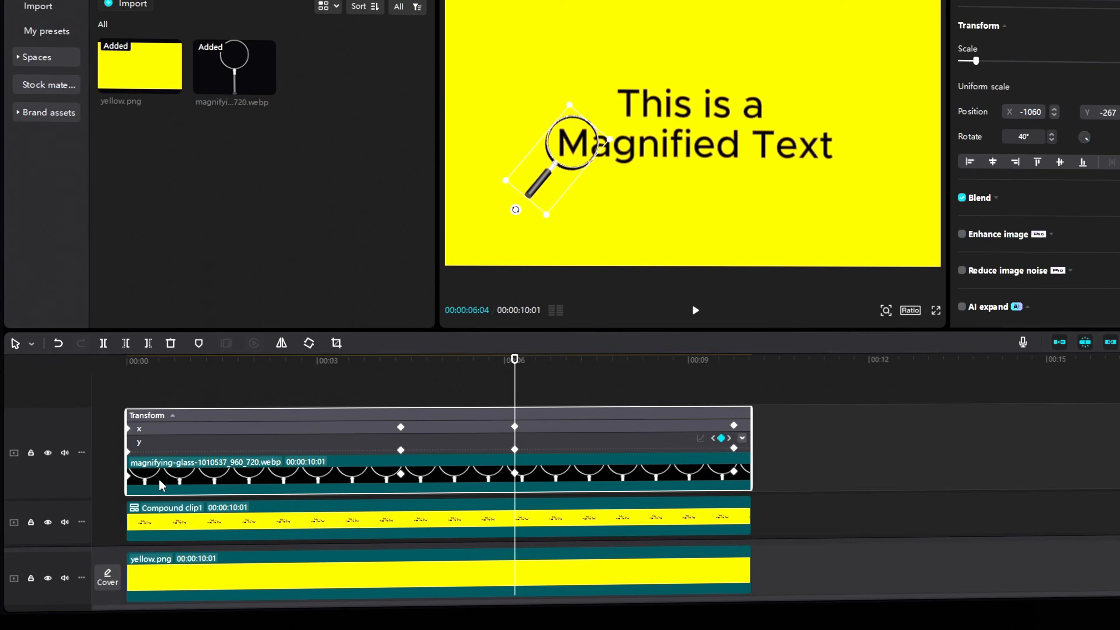
left_click(396, 448)
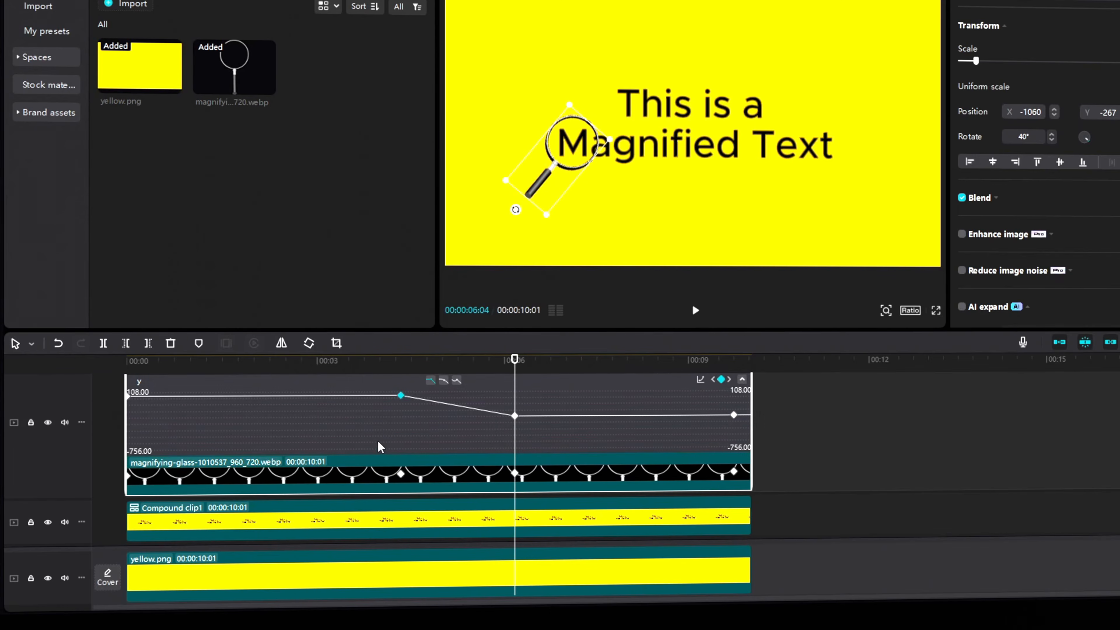
right_click(397, 401)
left_click(423, 408)
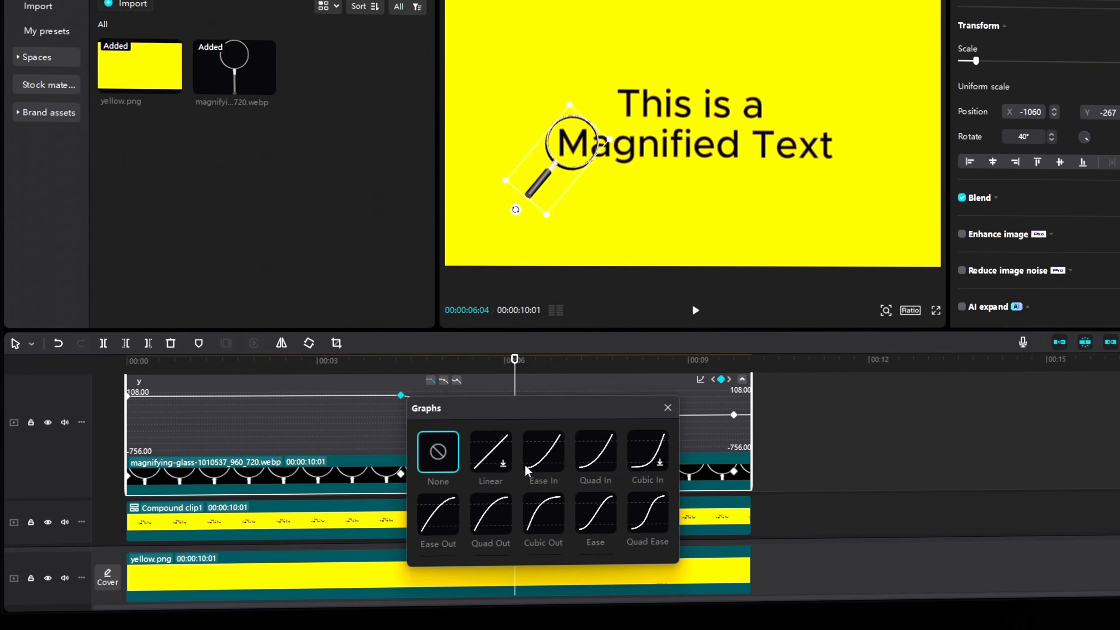
left_click(544, 522)
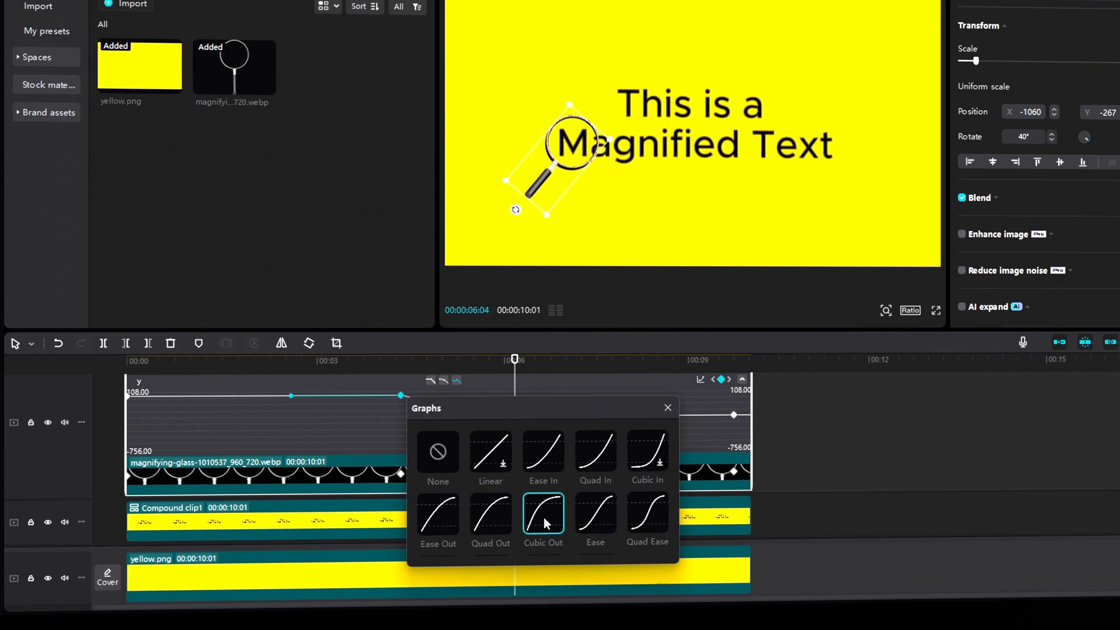
left_click(668, 408)
Apply the Cubic Out graph to the magnifying glass's Y position keyframe at 00:00:06:04
right_click(515, 415)
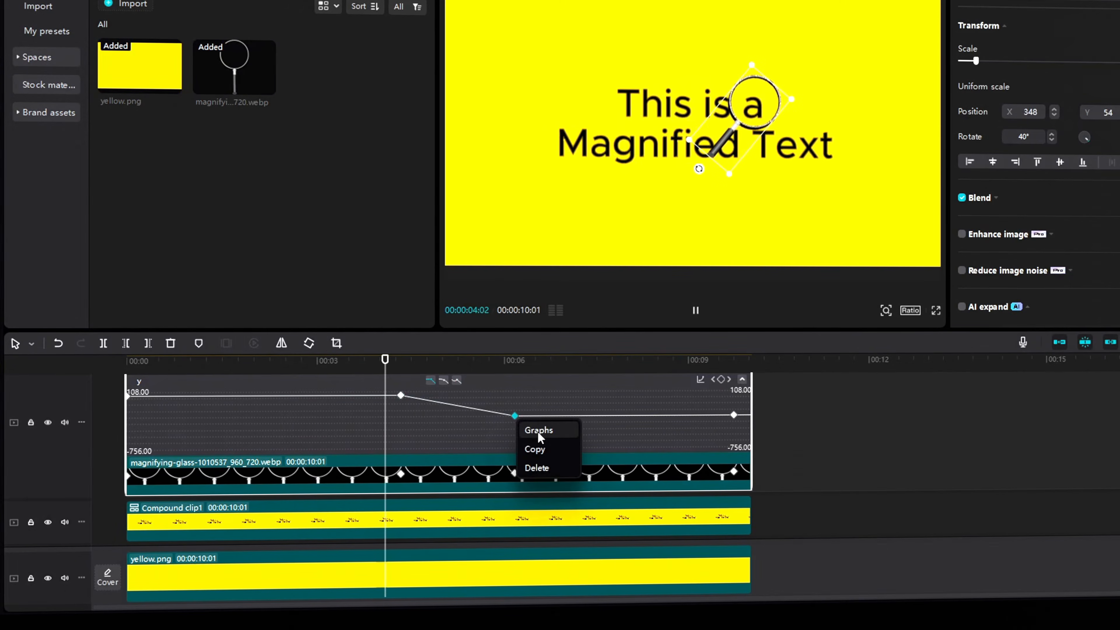
left_click(541, 431)
left_click(648, 558)
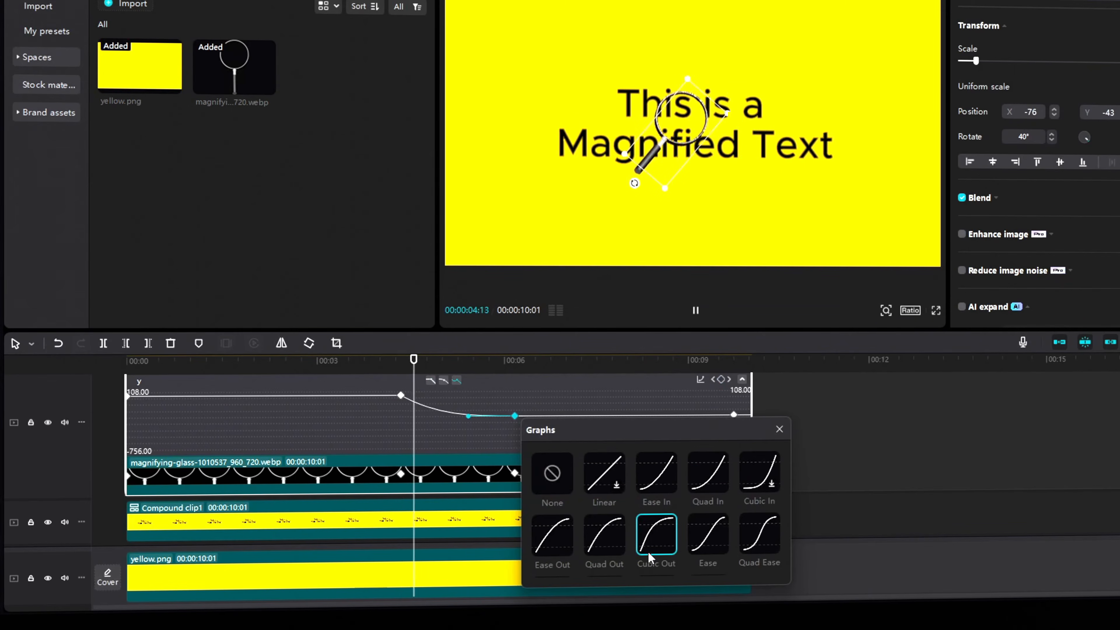
left_click(779, 429)
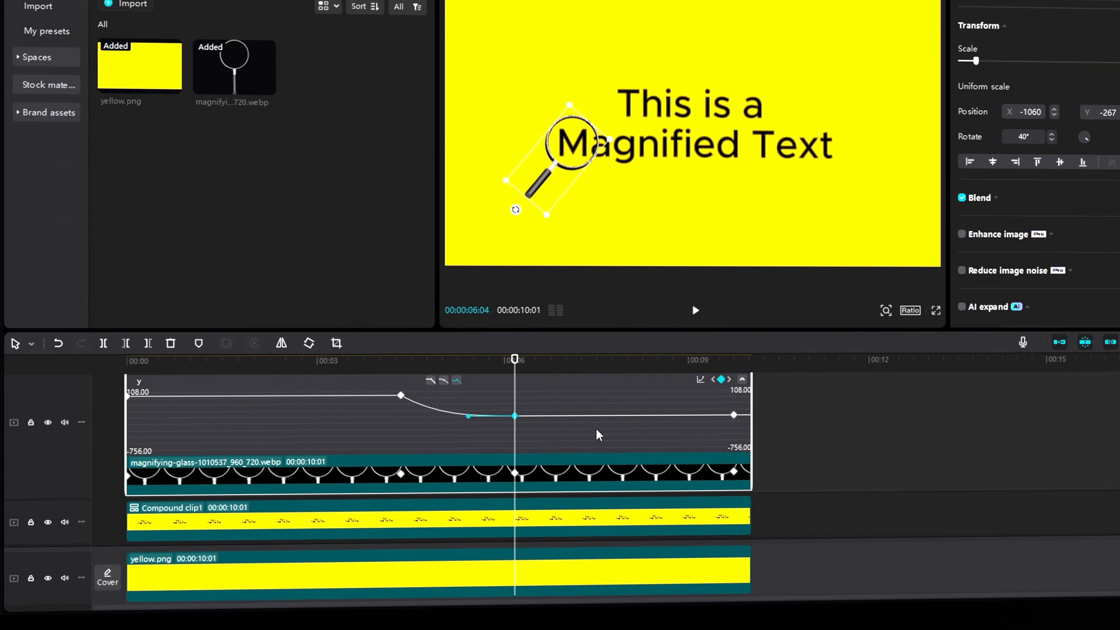
Hide the keyframe animation of the magnifying glass clip
left_click(597, 432)
right_click(343, 403)
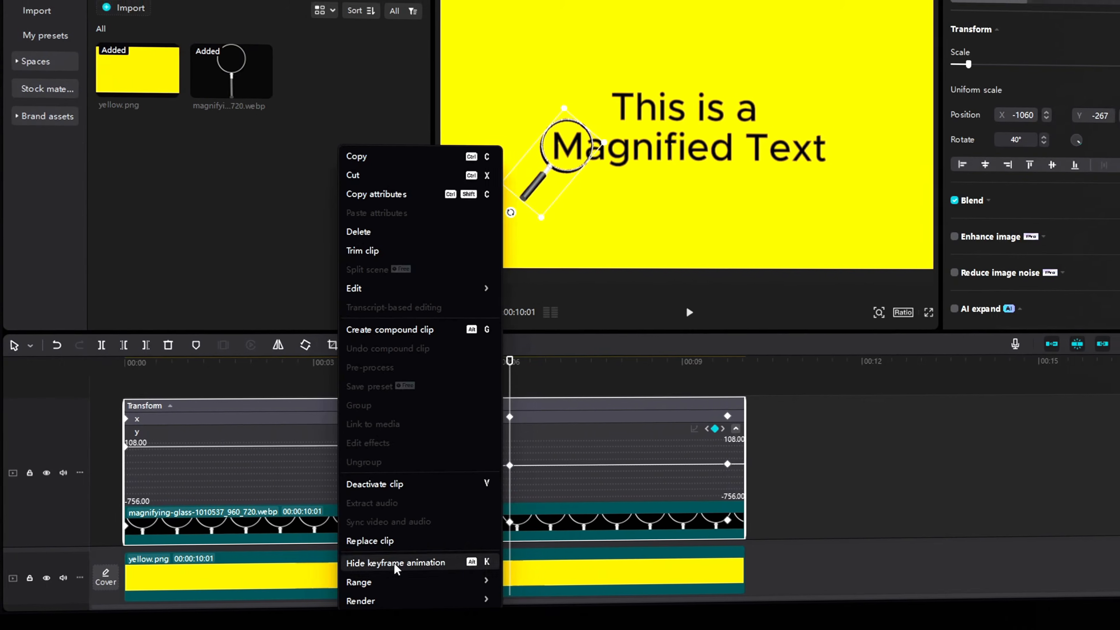
left_click(395, 563)
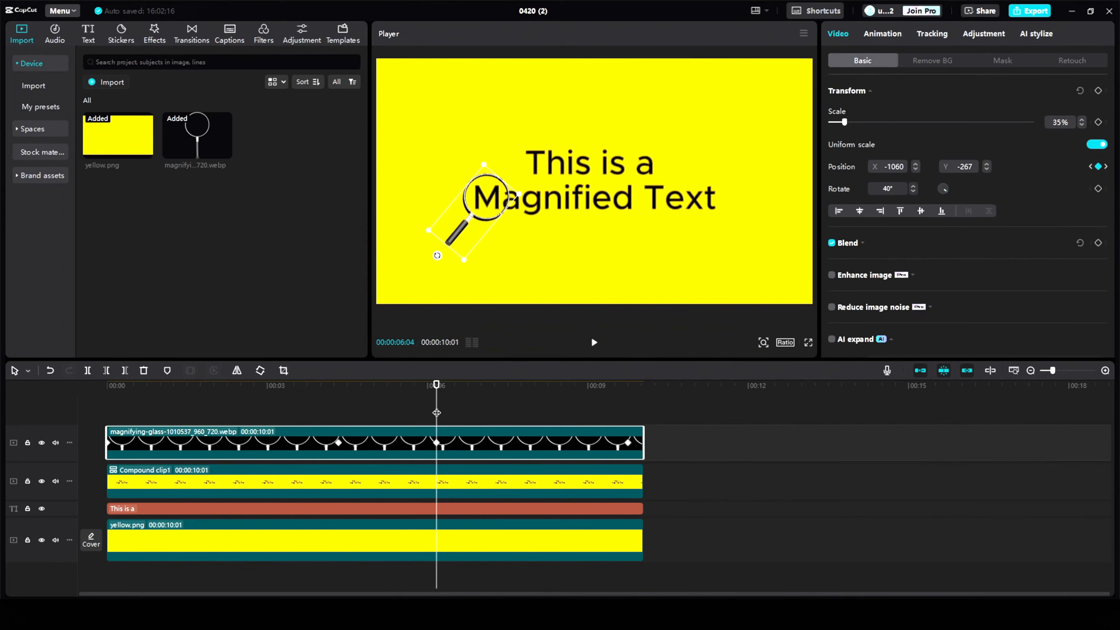
Return to the start of the timeline and add a Circle mask to Compound clip1
left_click_drag(436, 413, 106, 420)
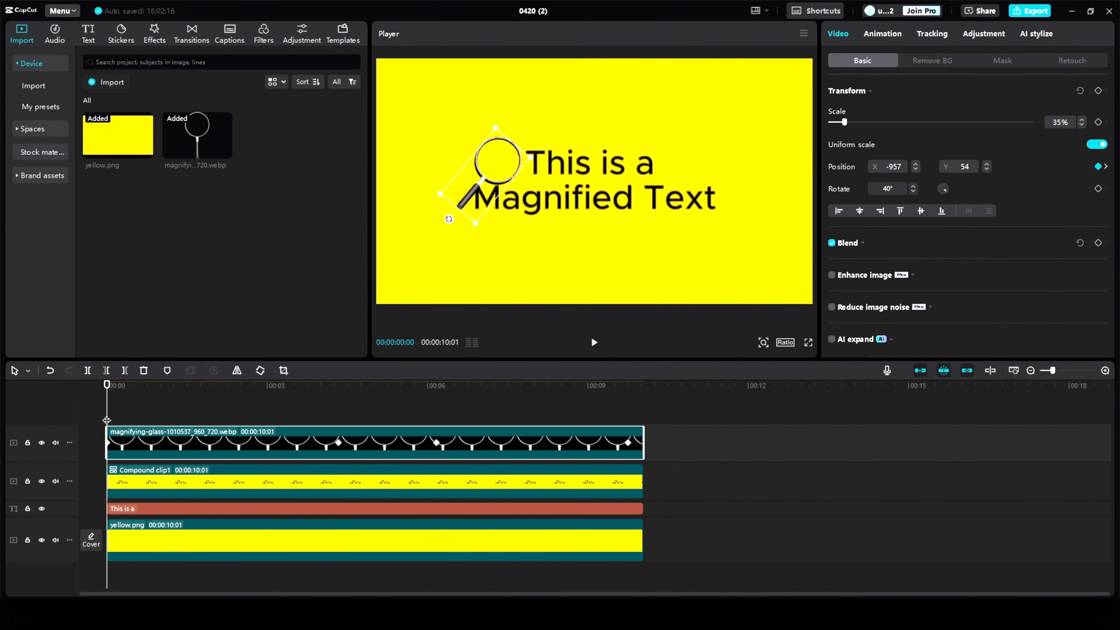
left_click(167, 479)
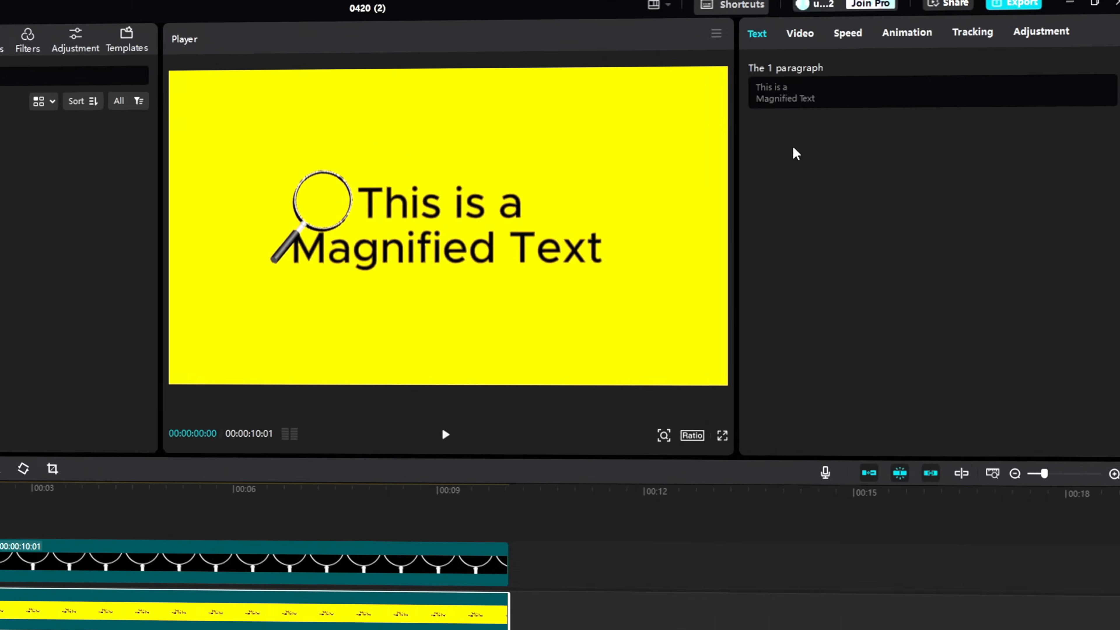
left_click(796, 40)
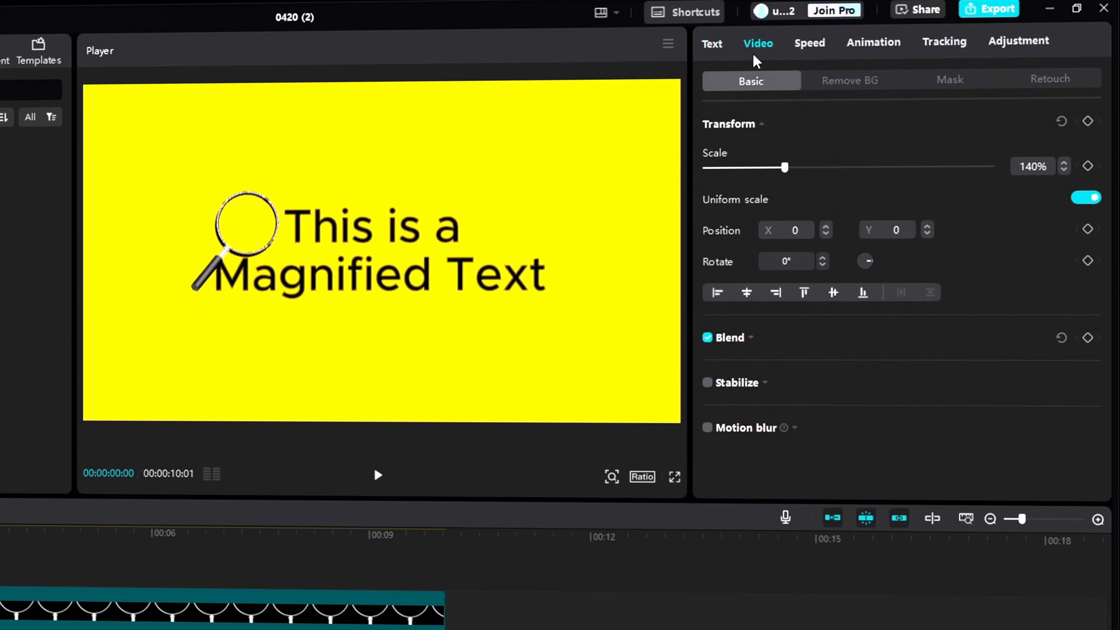
left_click(968, 84)
left_click(942, 200)
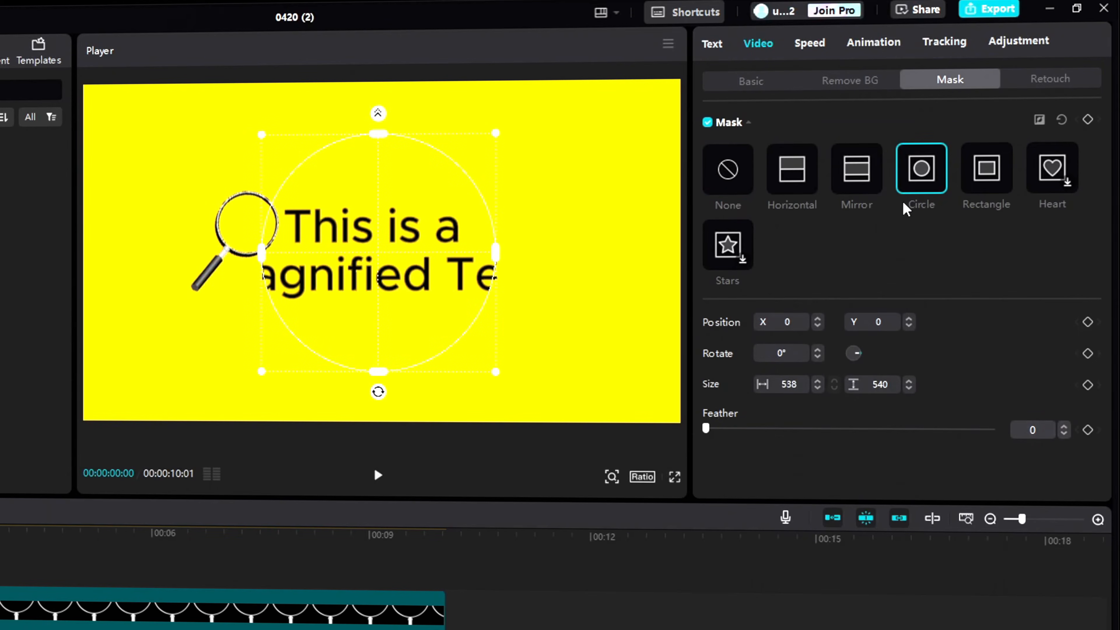
Fit the circle mask to the magnifying glass lens at size 145 by 146 and keyframe its position at X -302, Y 66
left_click_drag(494, 375, 413, 295)
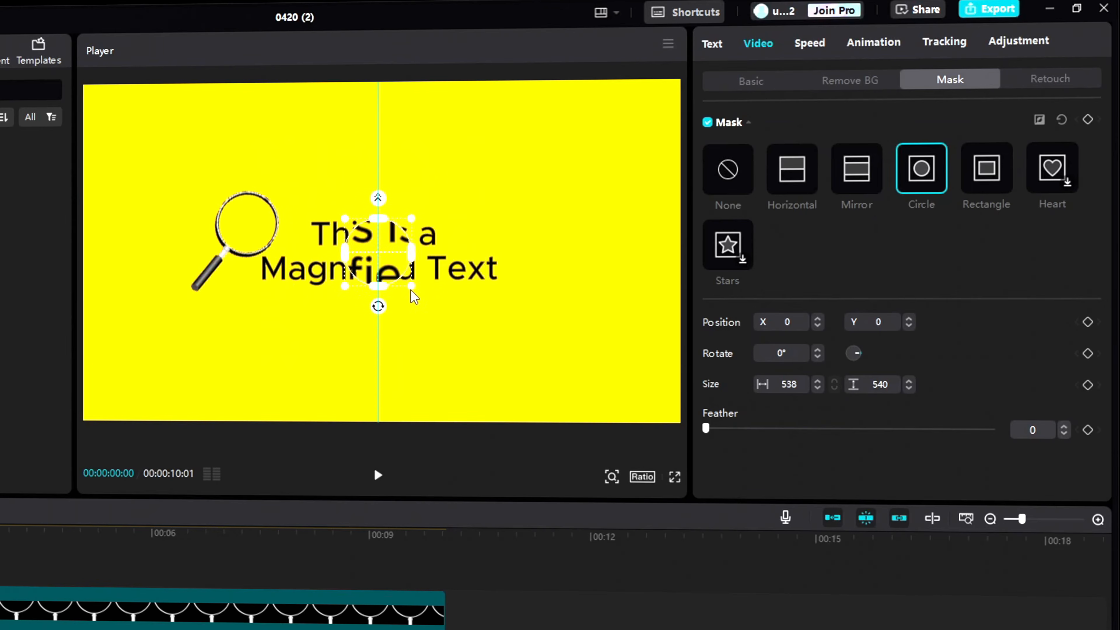
left_click_drag(377, 261, 248, 231)
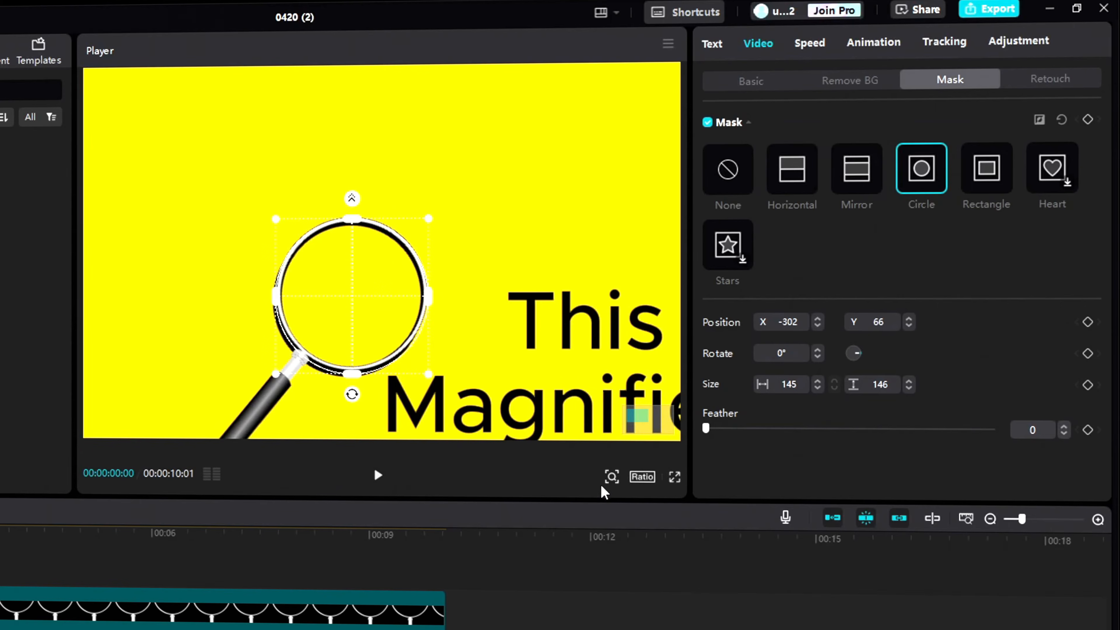
mouse_move(608, 475)
left_click(583, 505)
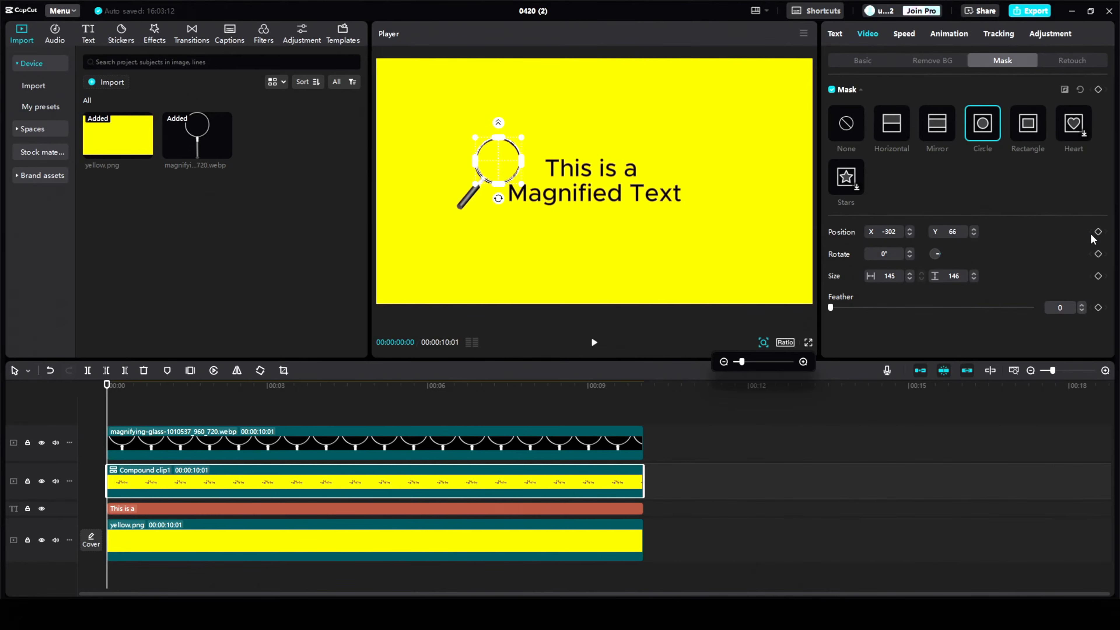
left_click(1098, 234)
Keyframe the compound clip's circle mask over the lens at X 166, Y 66 at 00:00:04:08
left_click(144, 441)
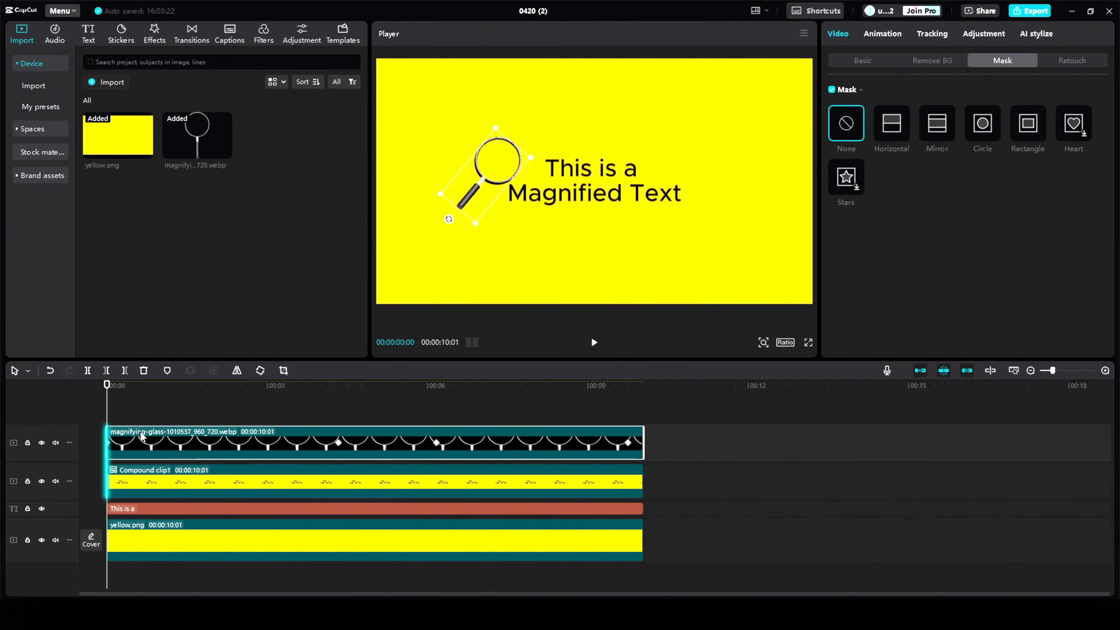
left_click_drag(107, 412, 338, 417)
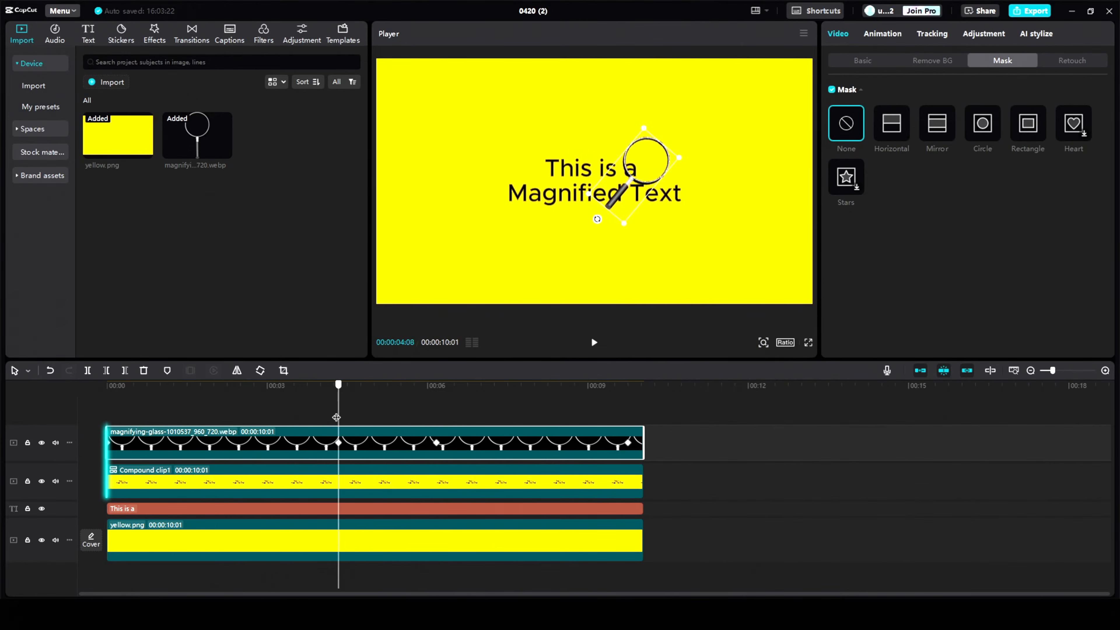
left_click(345, 477)
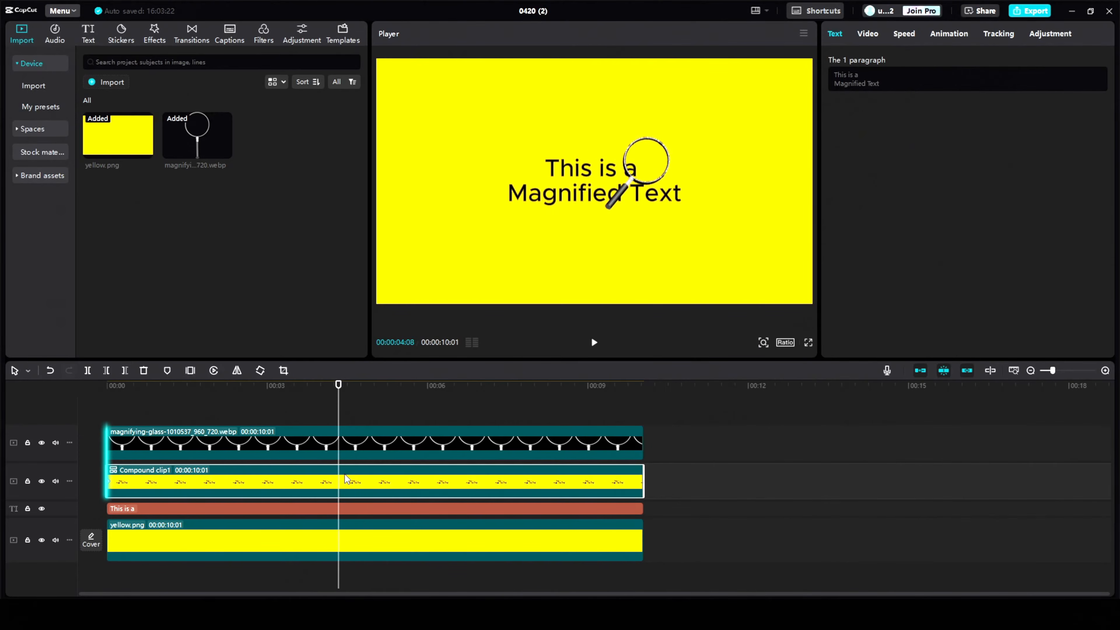
left_click(869, 36)
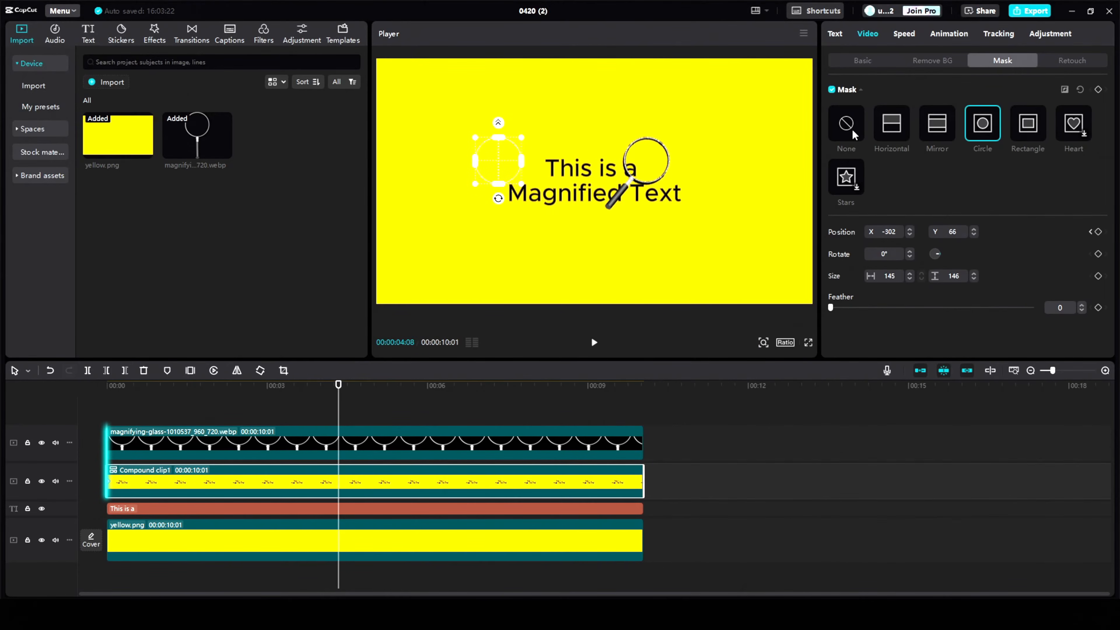
left_click_drag(498, 170, 647, 168)
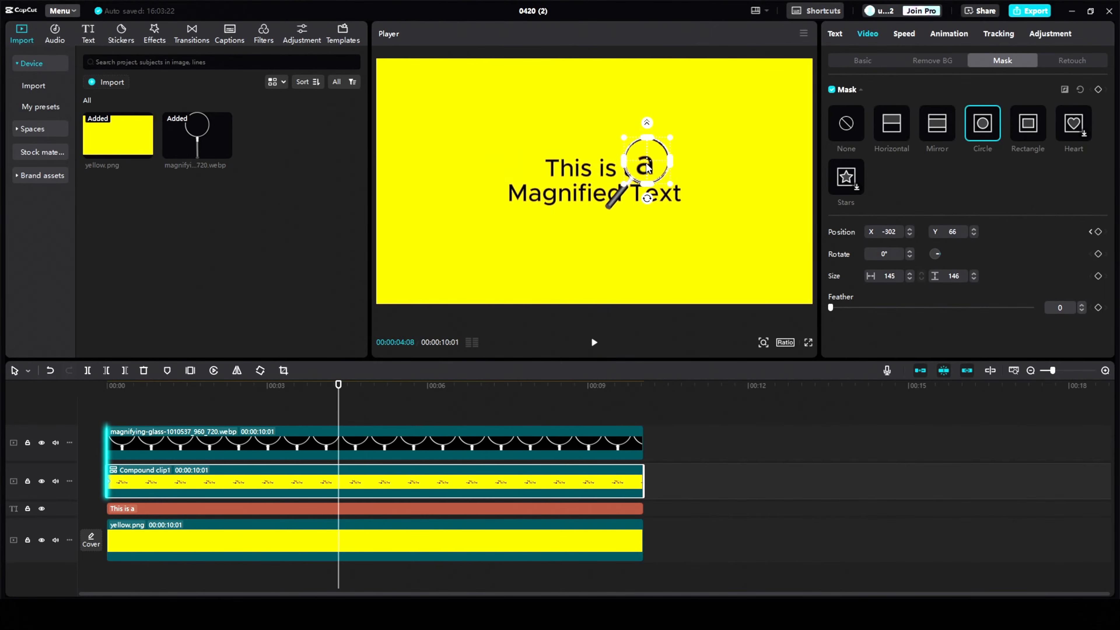
mouse_move(764, 343)
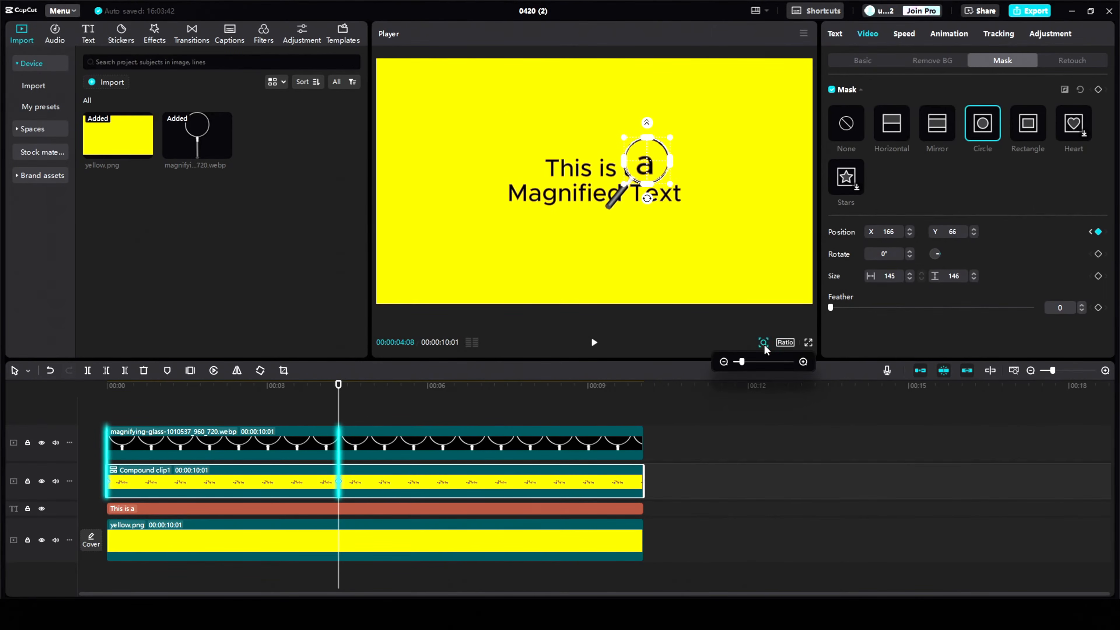
mouse_move(743, 362)
left_mouse_down()
mouse_move(760, 361)
mouse_move(741, 362)
left_mouse_up()
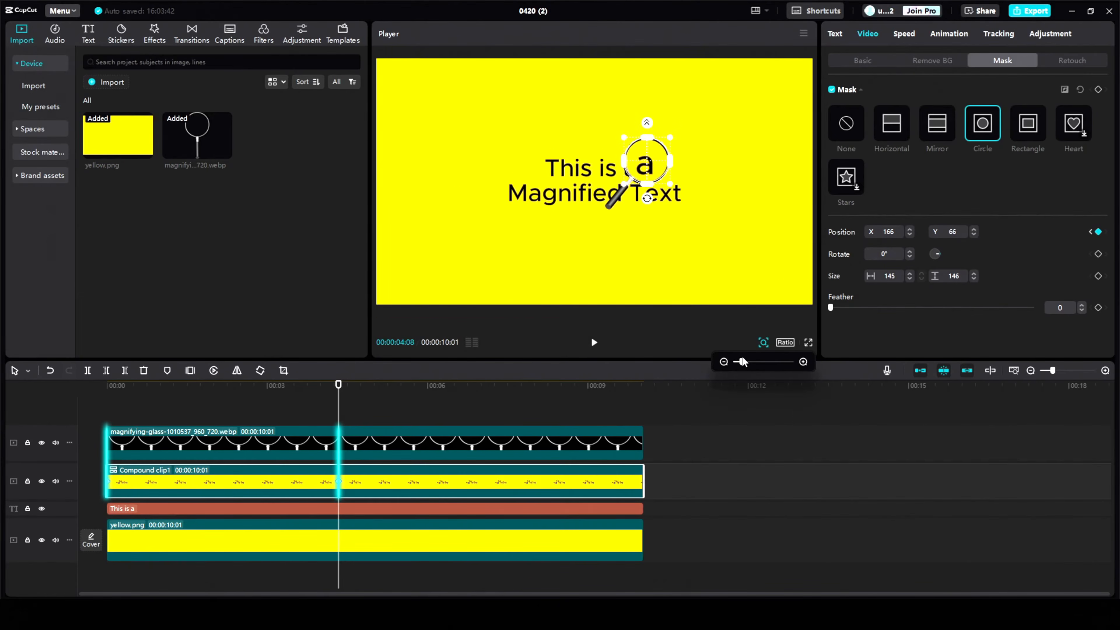
Keyframe the compound clip's circle mask over the lens at X -340, Y -48 at 00:00:06:04 and check its alignment up close
left_click(377, 453)
left_click_drag(340, 428, 440, 428)
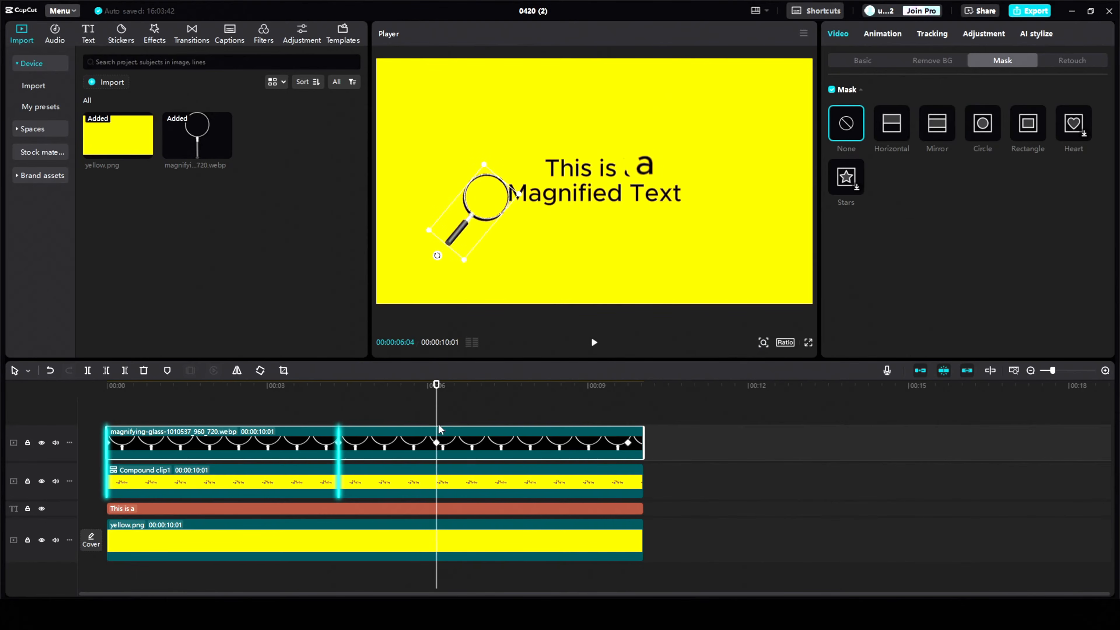
left_click(446, 485)
left_click(876, 40)
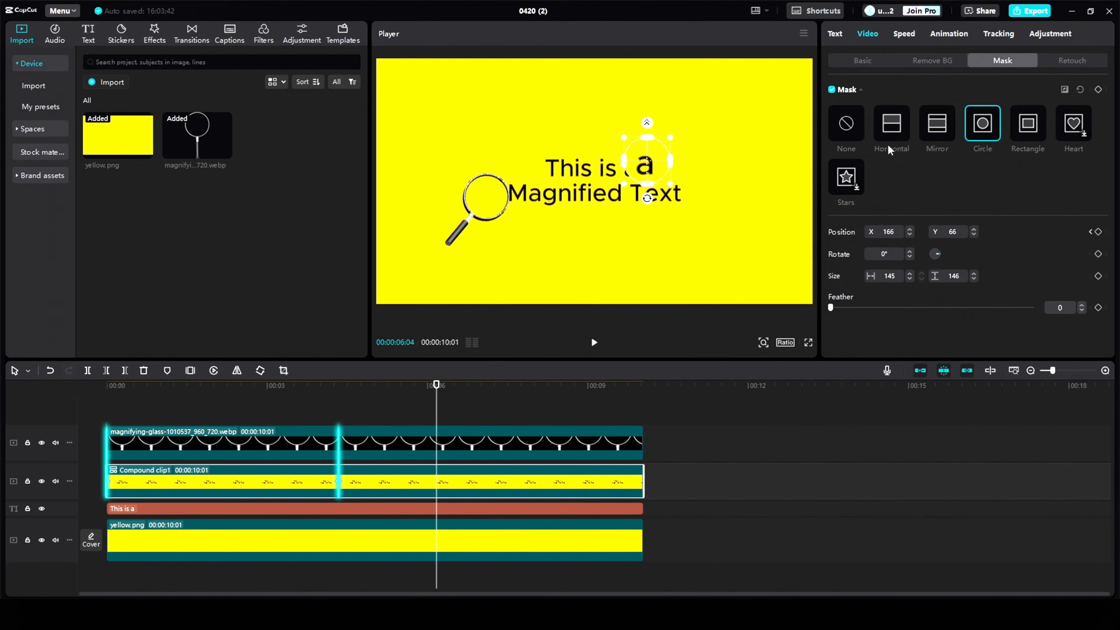
left_click_drag(648, 166, 487, 200)
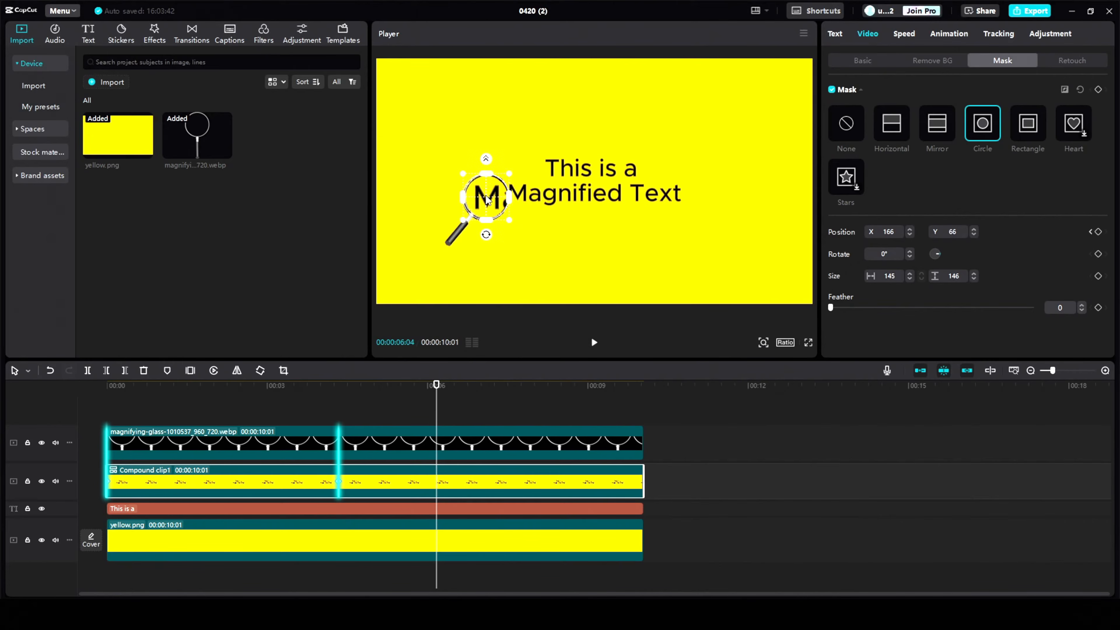
left_click(763, 343)
left_click_drag(741, 363, 759, 364)
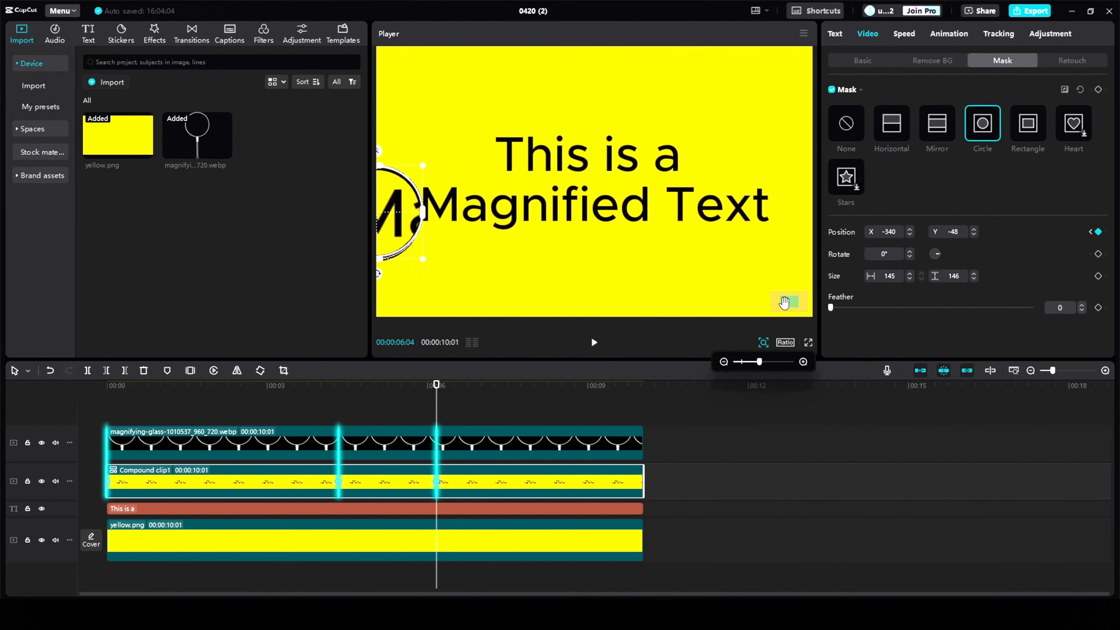
left_click_drag(787, 303, 770, 305)
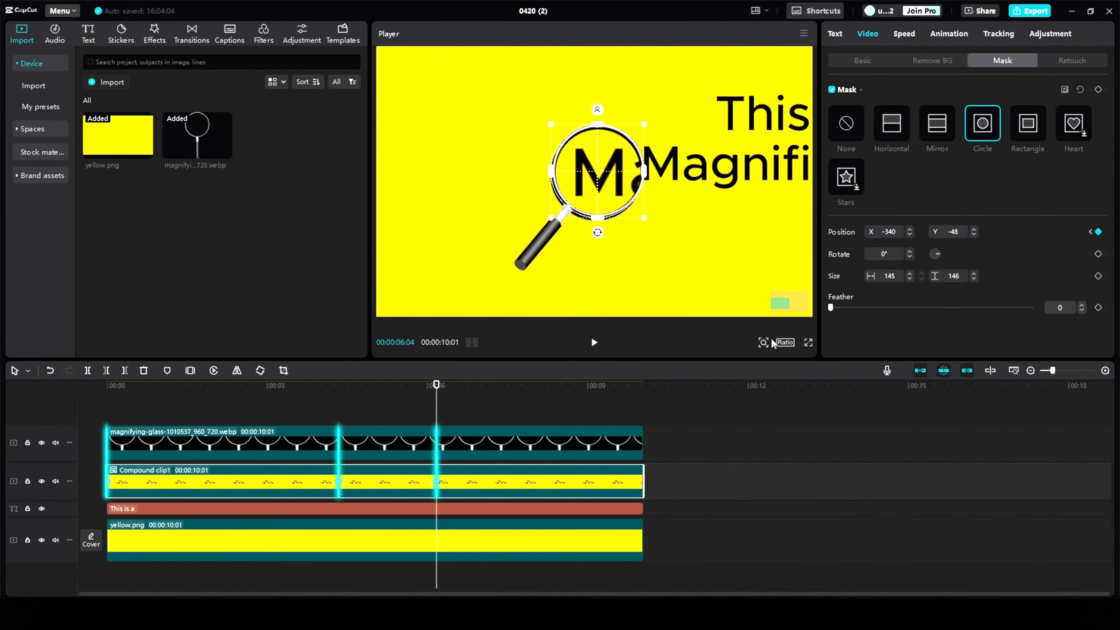
Keyframe the compound clip's circle mask over the magnifying glass lens at X 373, Y -48 at 00:00:09:18
left_click(763, 343)
left_click_drag(761, 363, 771, 363)
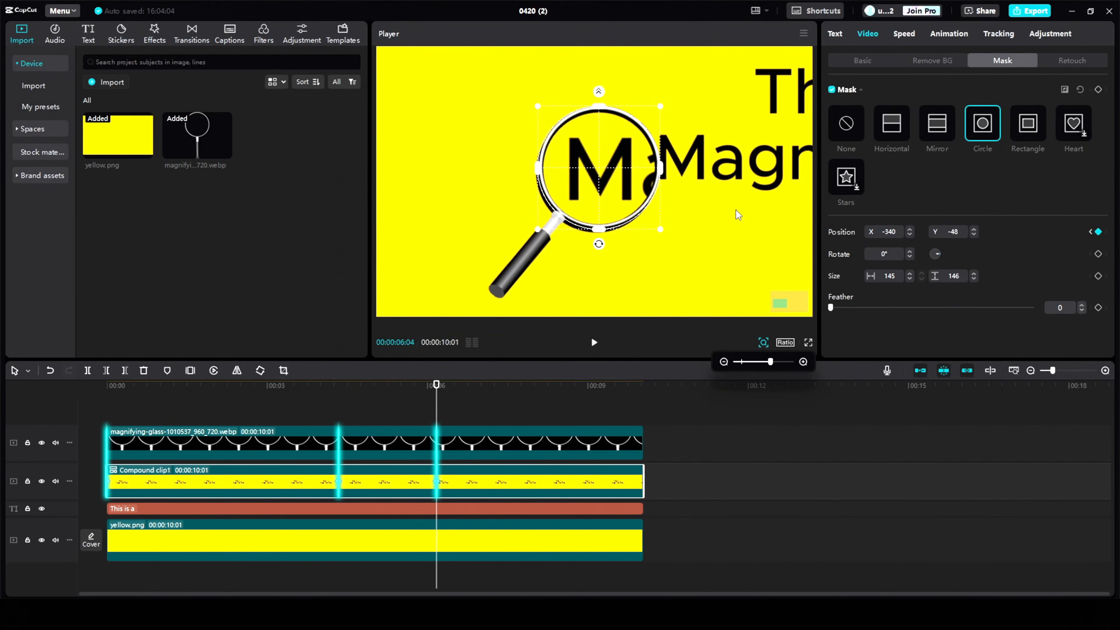
left_click(742, 363)
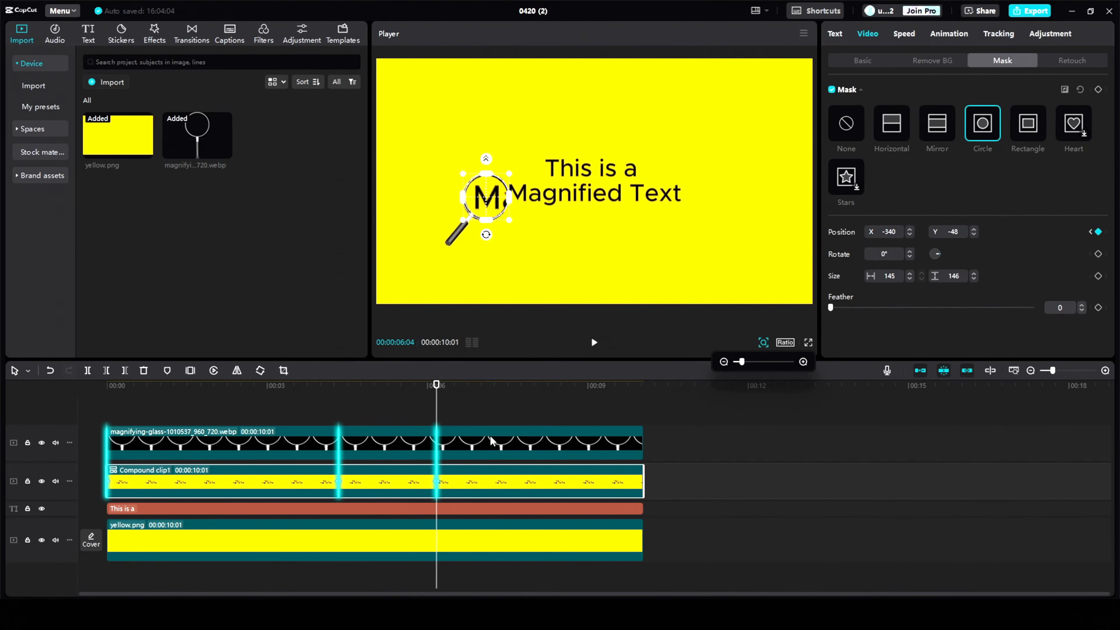
left_click(482, 449)
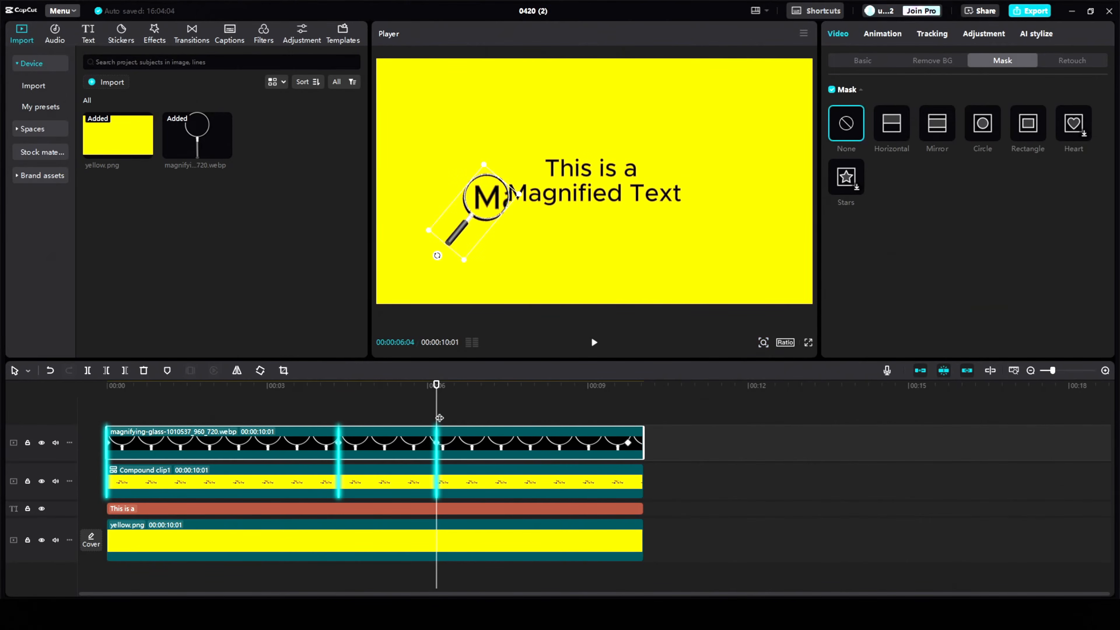
left_click_drag(439, 417, 628, 421)
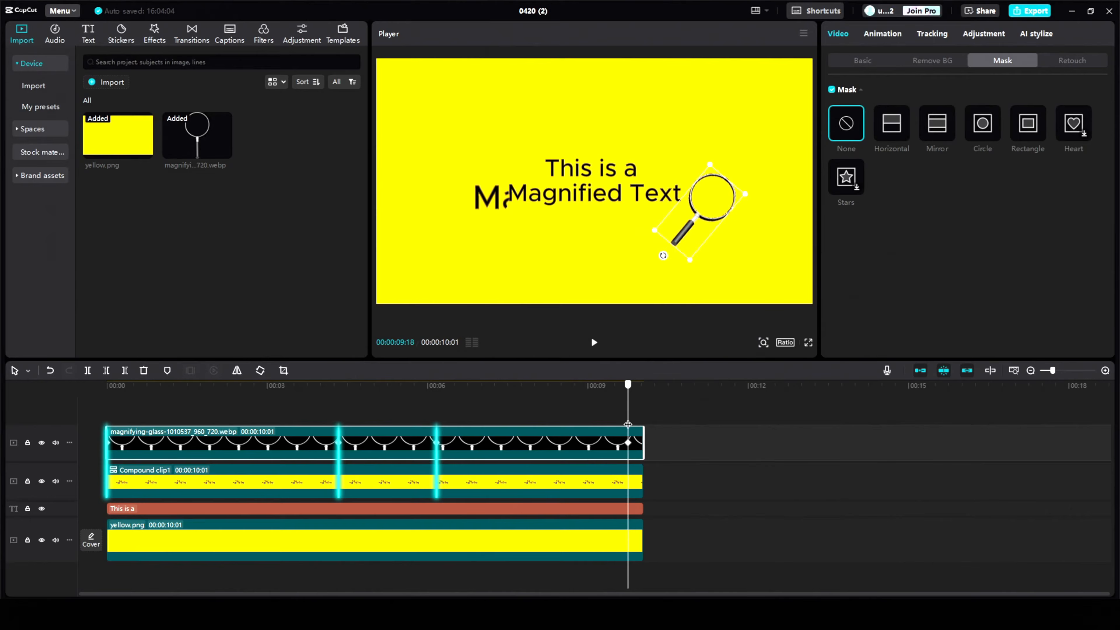
left_click(599, 494)
left_click(871, 36)
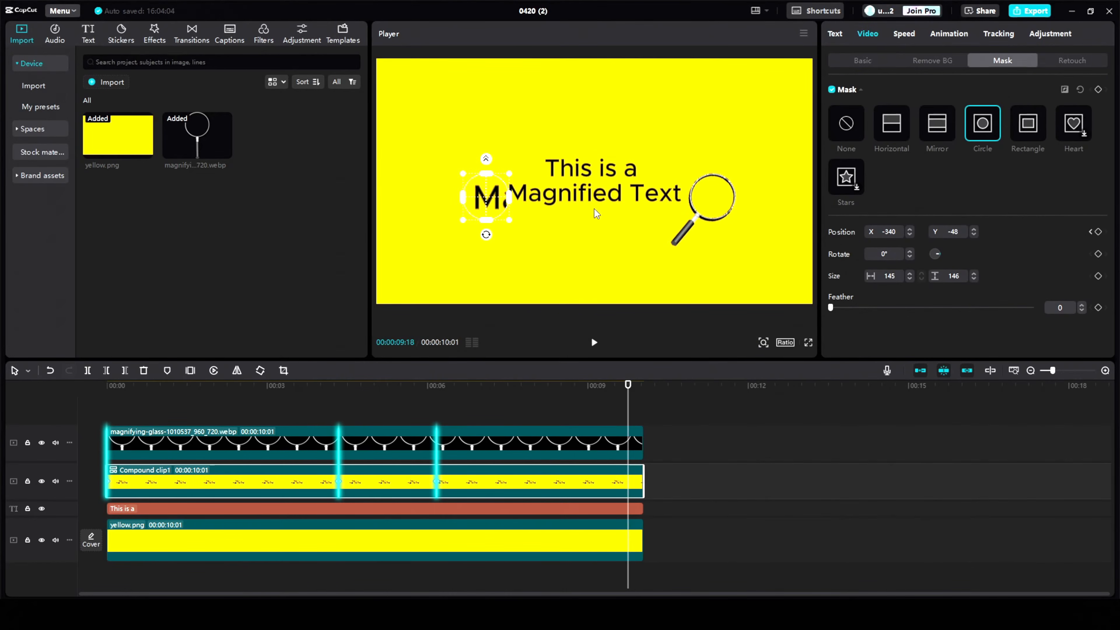
left_click_drag(492, 198, 714, 205)
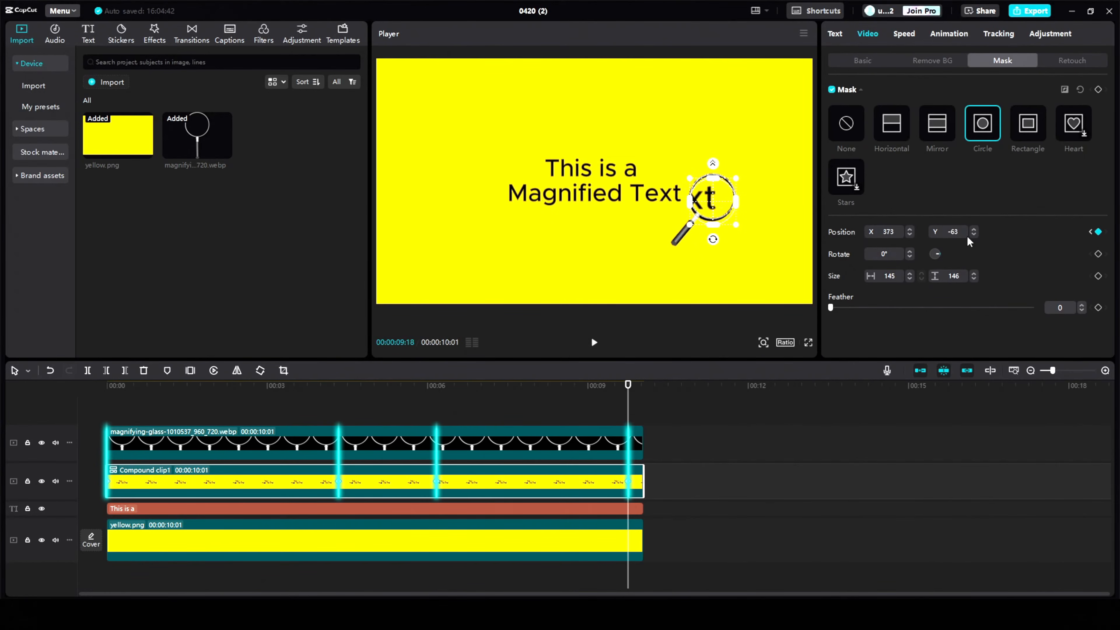
type("48")
key("Return")
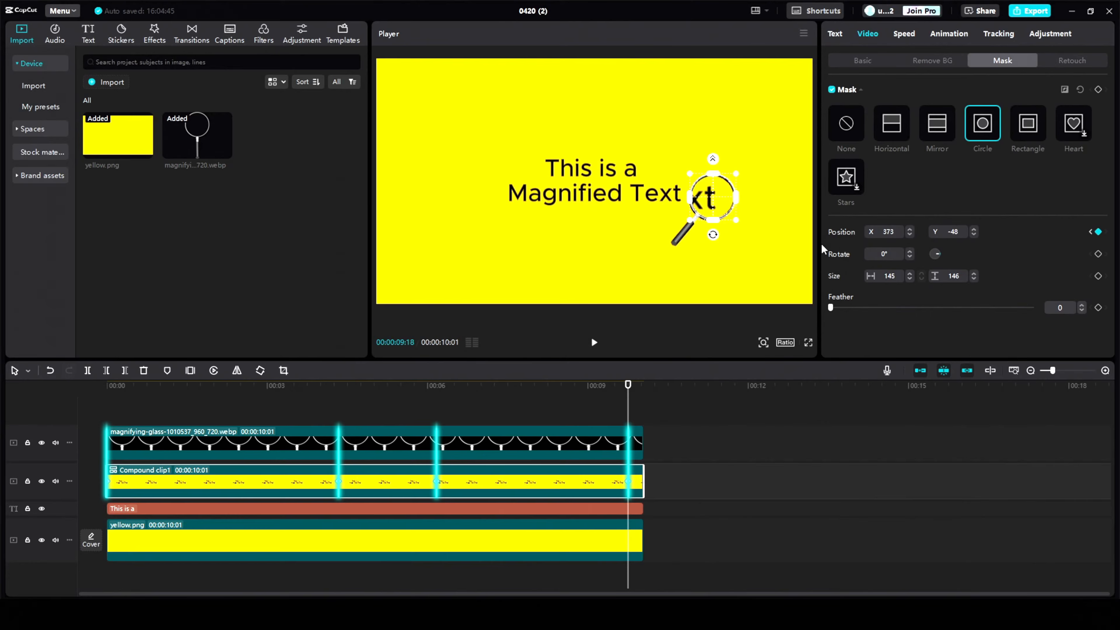
Inspect the circle mask's fit on the lens up close at 00:00:09:18, and play the animation from the start
left_click(763, 343)
left_click_drag(744, 362, 758, 362)
left_click_drag(794, 306, 795, 307)
left_click(763, 343)
left_click_drag(758, 361, 743, 361)
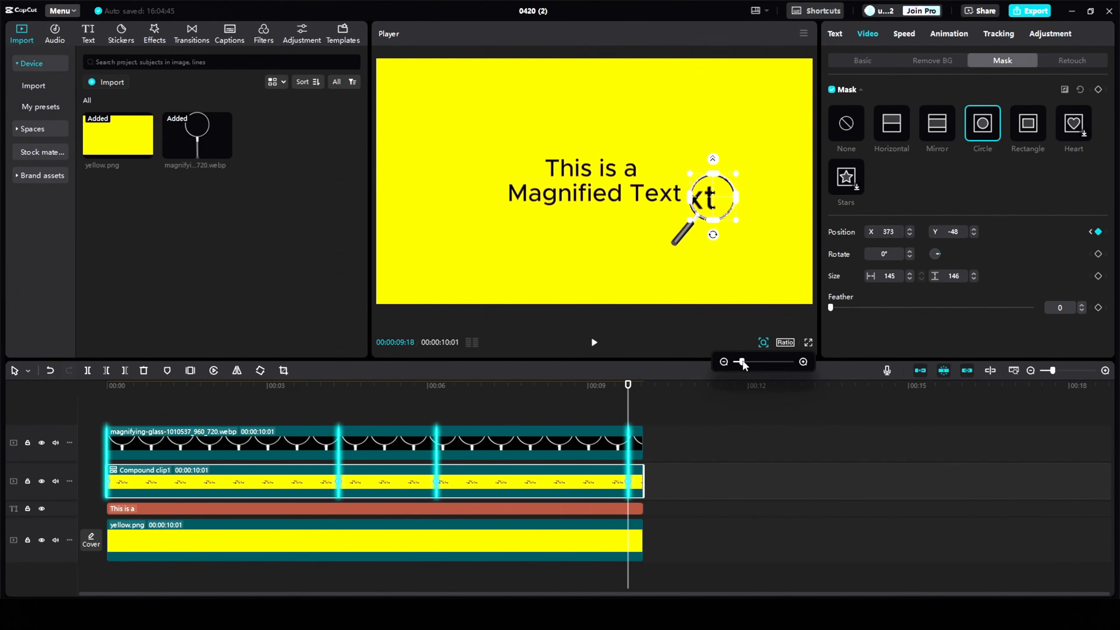
left_click_drag(626, 411, 108, 408)
key("space")
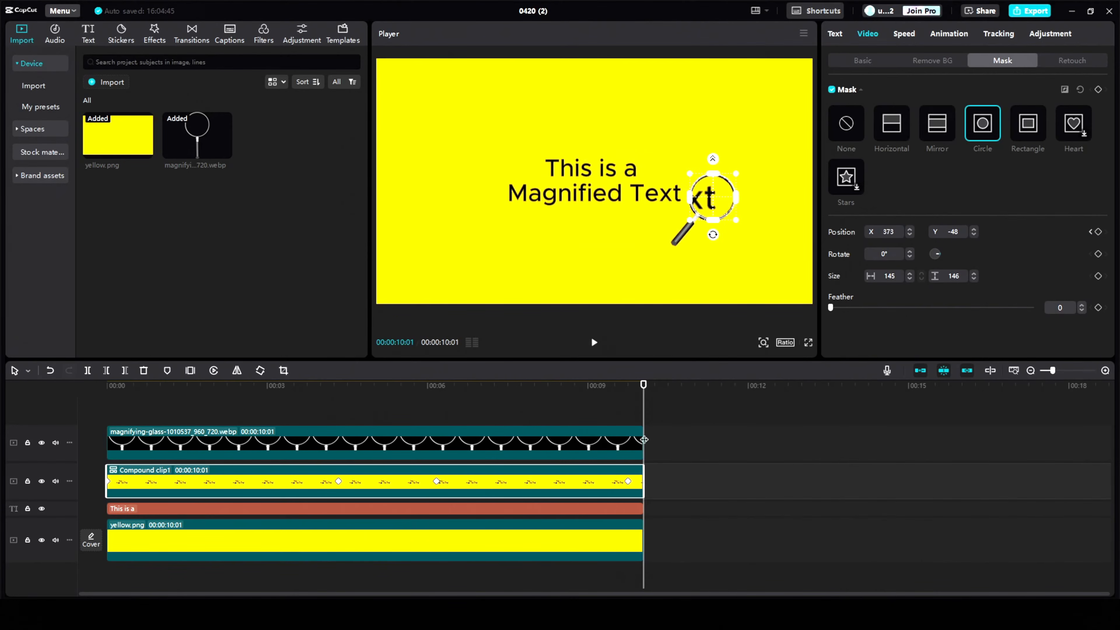
Show Compound clip1's keyframe animation and apply the Cubic Out graph to the mask's Position X keyframe at 00:00:04:08
left_click_drag(646, 413, 341, 442)
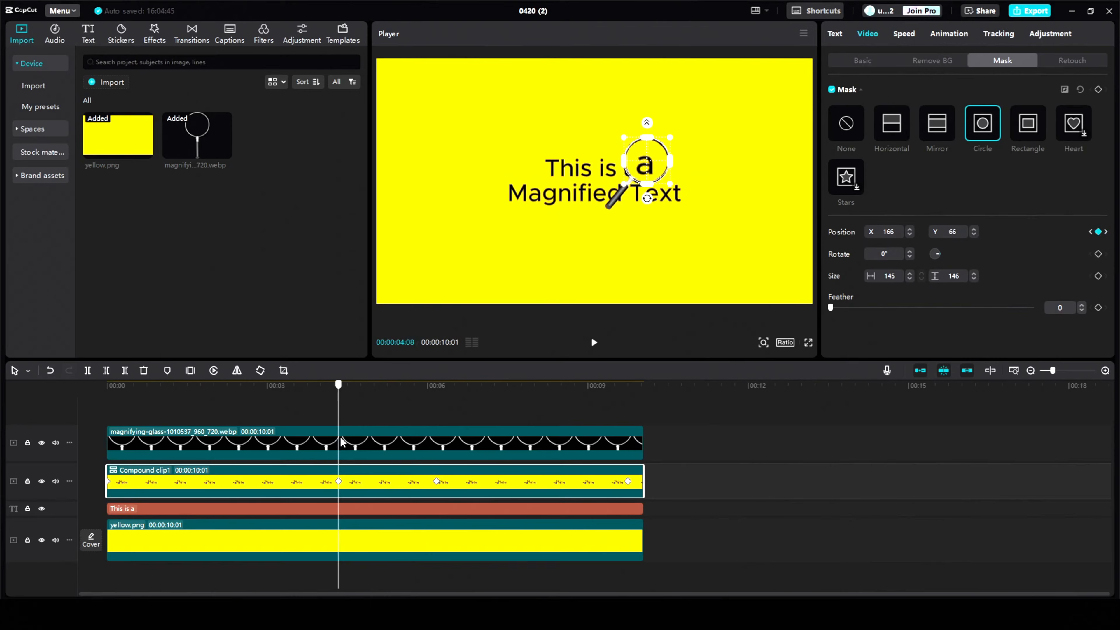
right_click(353, 475)
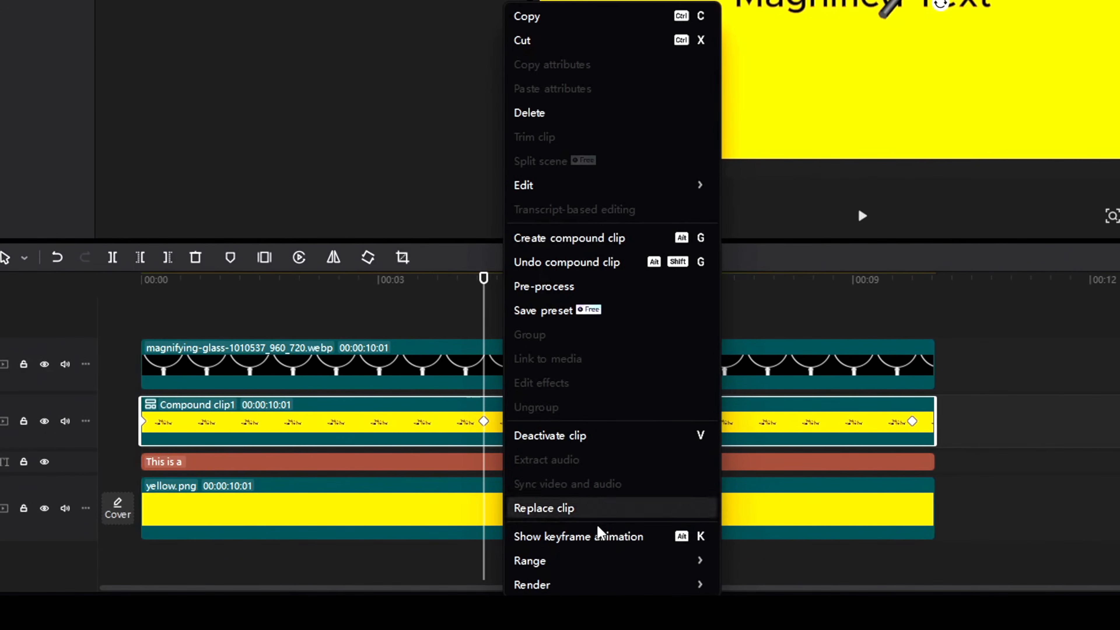
left_click(600, 544)
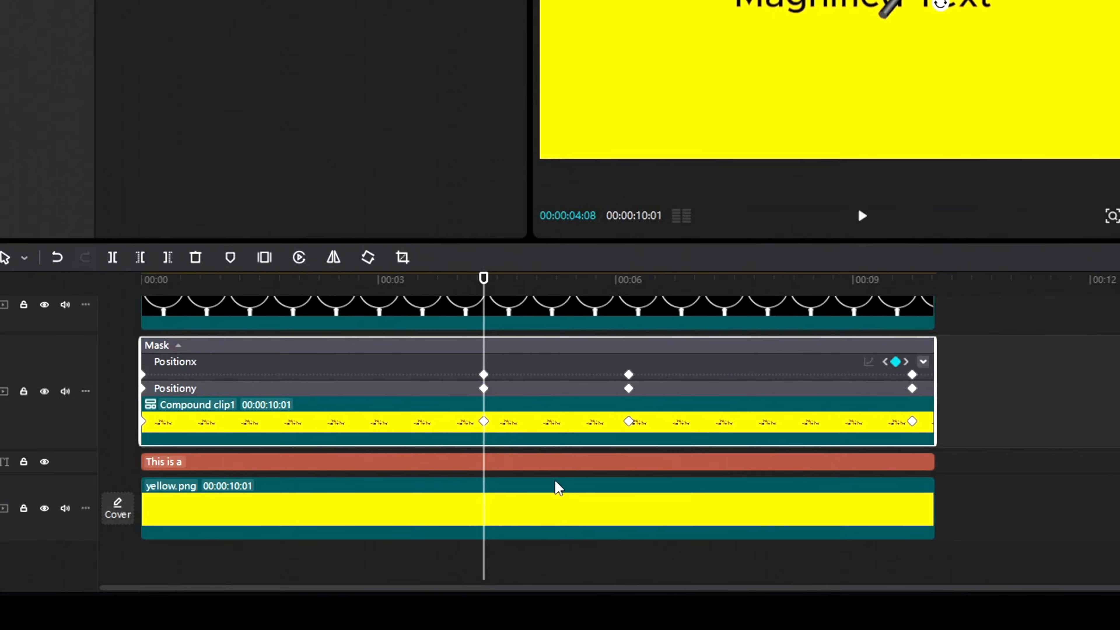
left_click(534, 365)
right_click(484, 328)
left_click(513, 344)
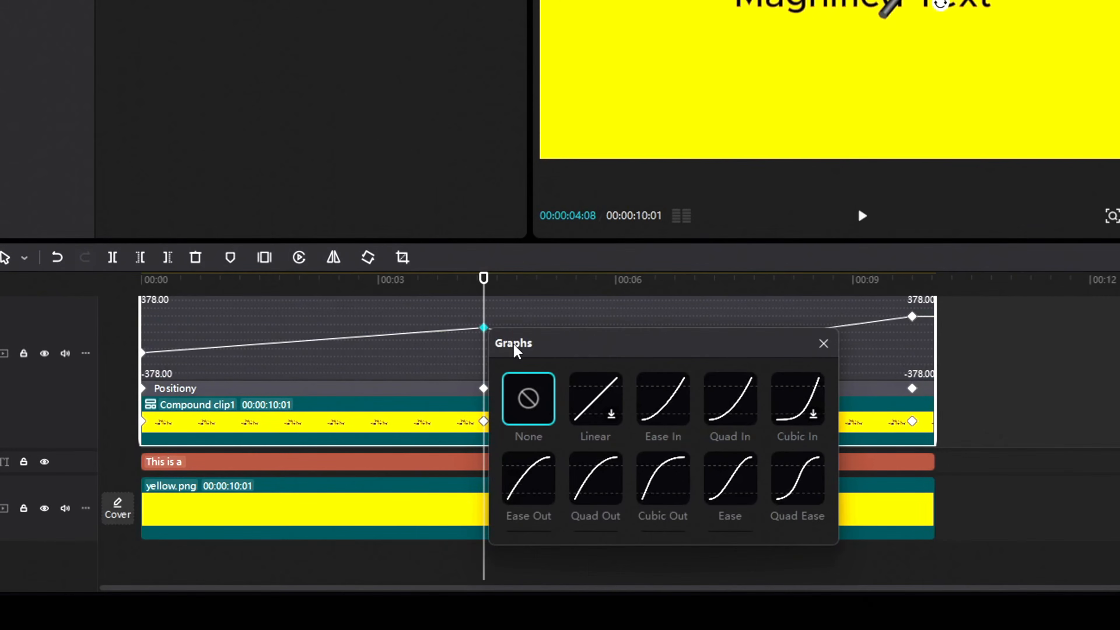
left_click(663, 479)
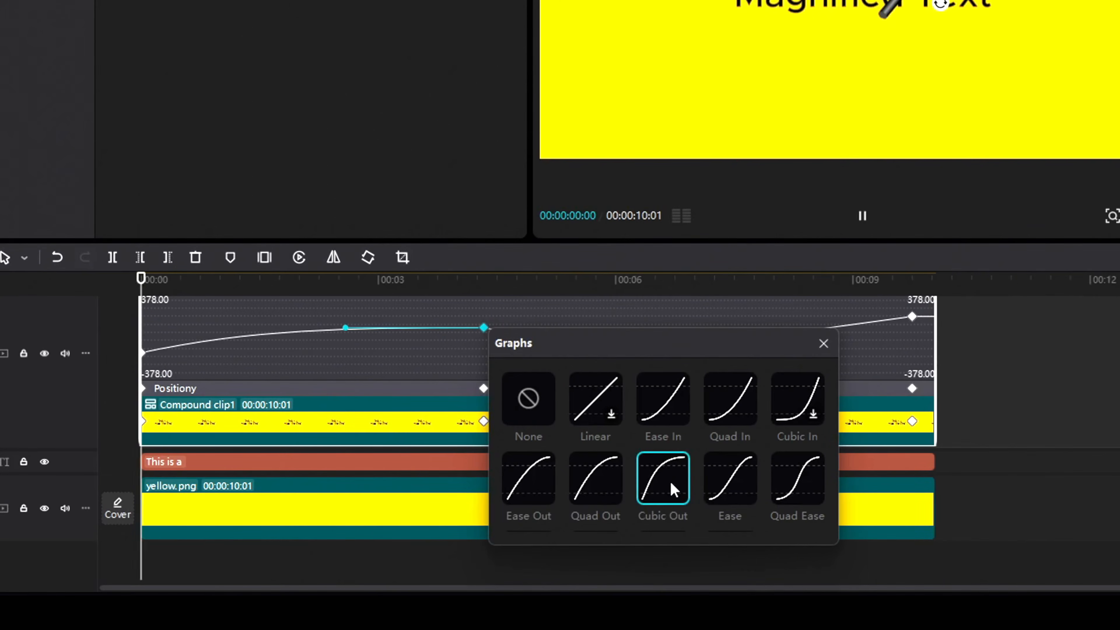
left_click(824, 343)
Apply the Cubic Out graph to the mask's Position X keyframe at 00:00:06:04
right_click(628, 354)
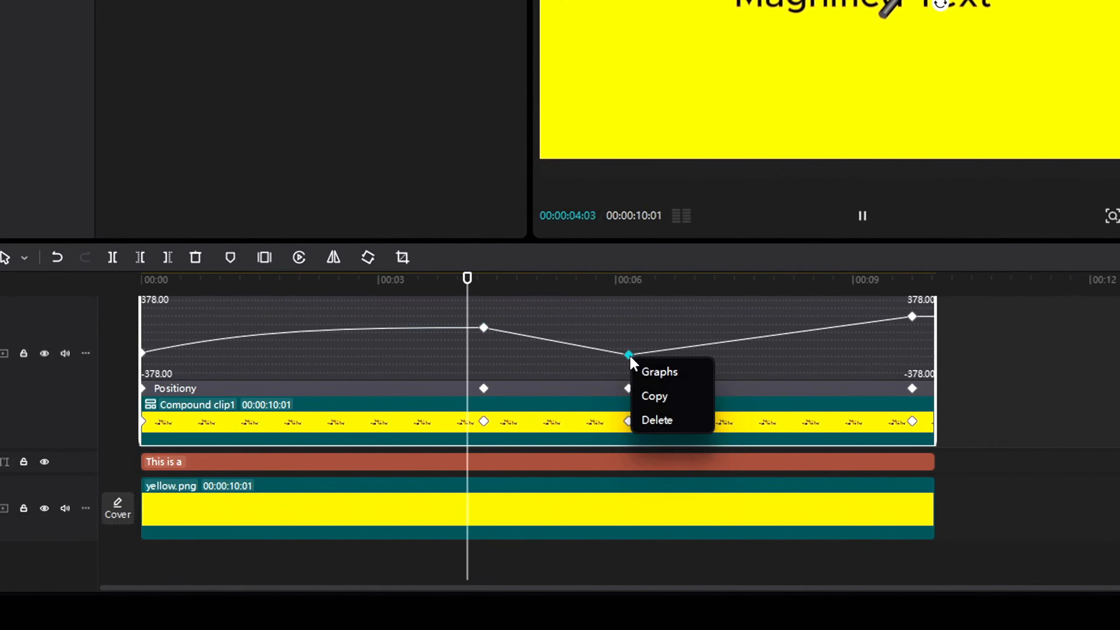
left_click(647, 373)
left_click(811, 507)
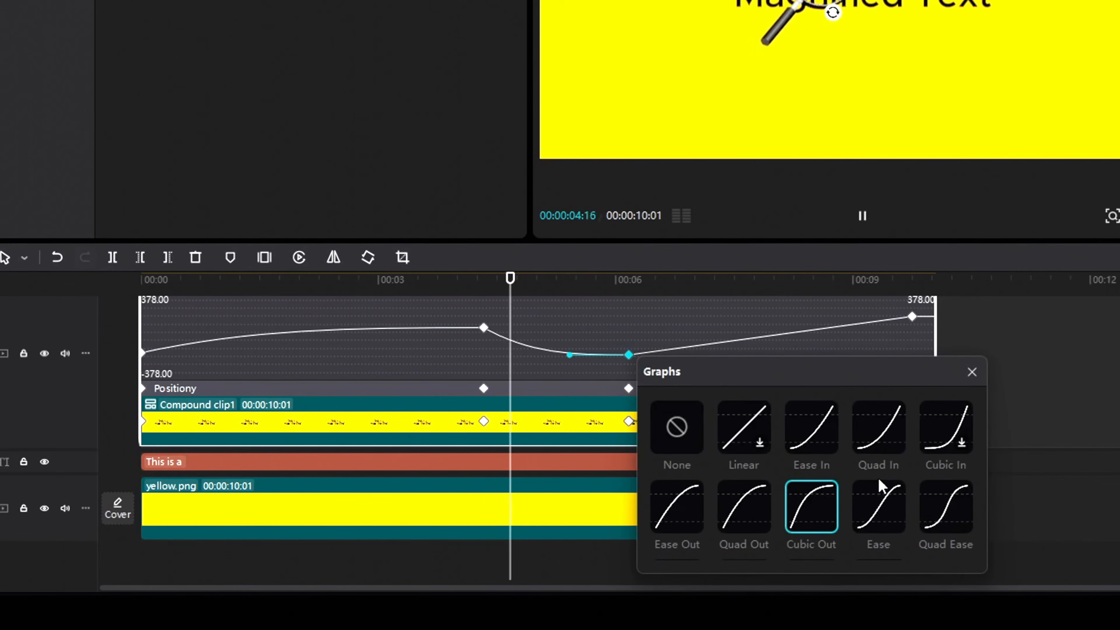
left_click(972, 371)
Expand the mask's Position Y curve and apply the Cubic Out graph to its keyframe at 00:00:04:08
left_click(488, 389)
right_click(490, 388)
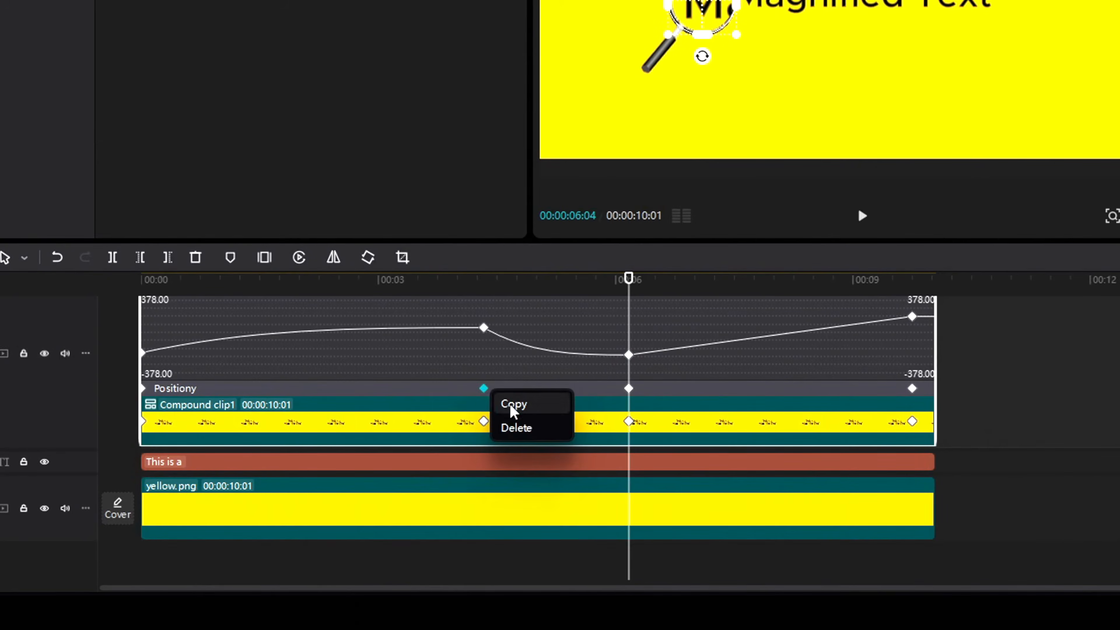
double_click(451, 390)
left_click(484, 391)
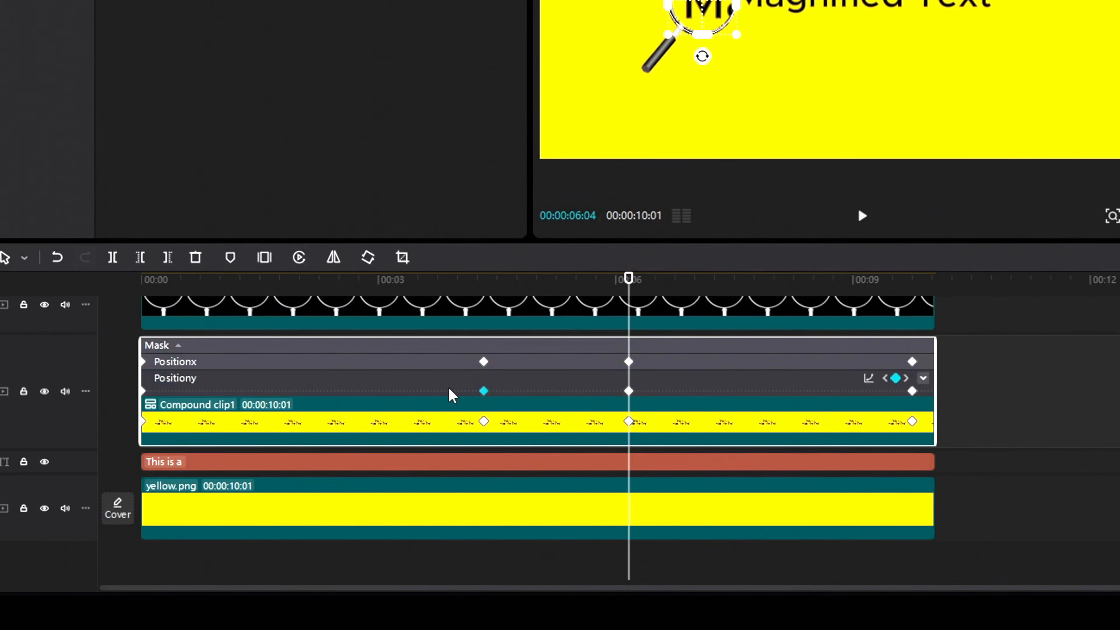
double_click(452, 394)
right_click(482, 364)
left_click(511, 380)
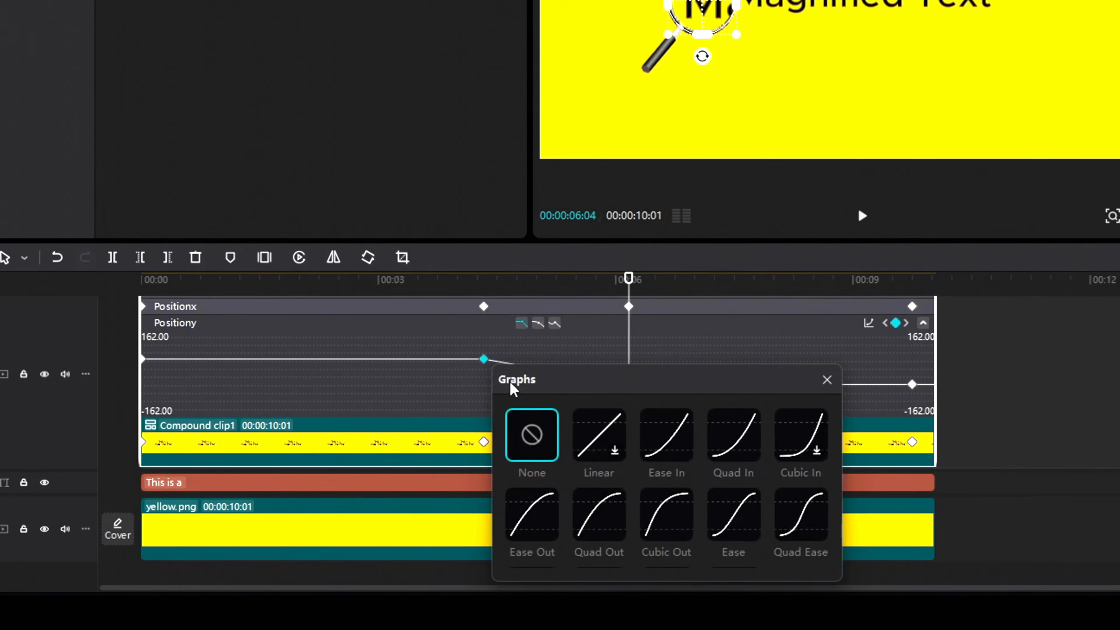
left_click(648, 499)
left_click(827, 380)
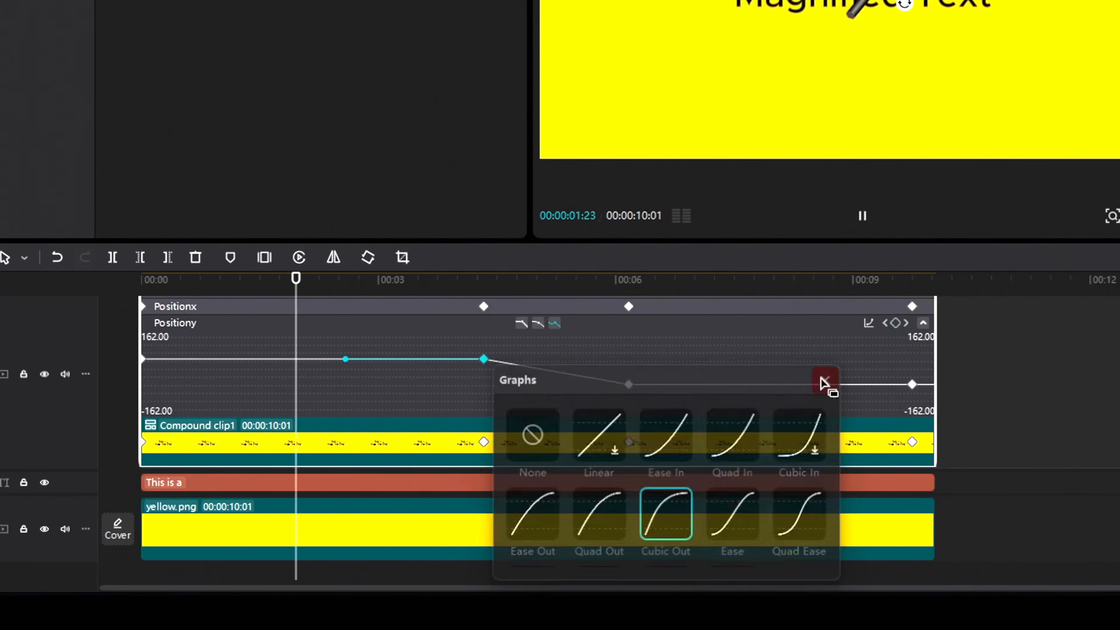
Apply the Cubic Out graph to the mask's Position Y keyframe at 00:00:06:04
right_click(626, 386)
left_click(652, 396)
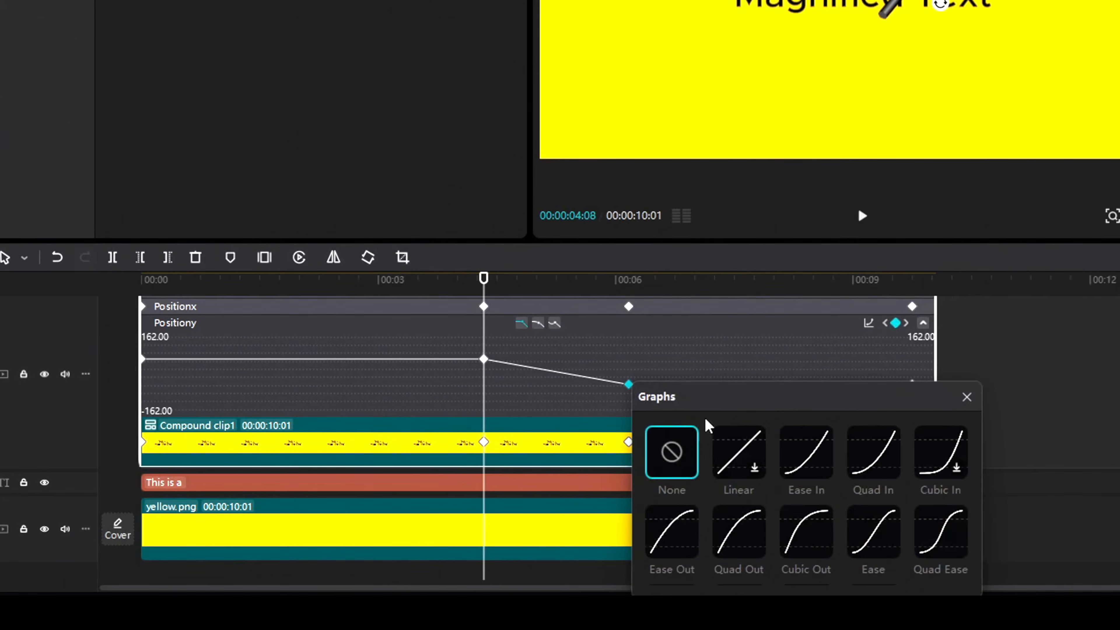
left_click(788, 536)
left_click(967, 396)
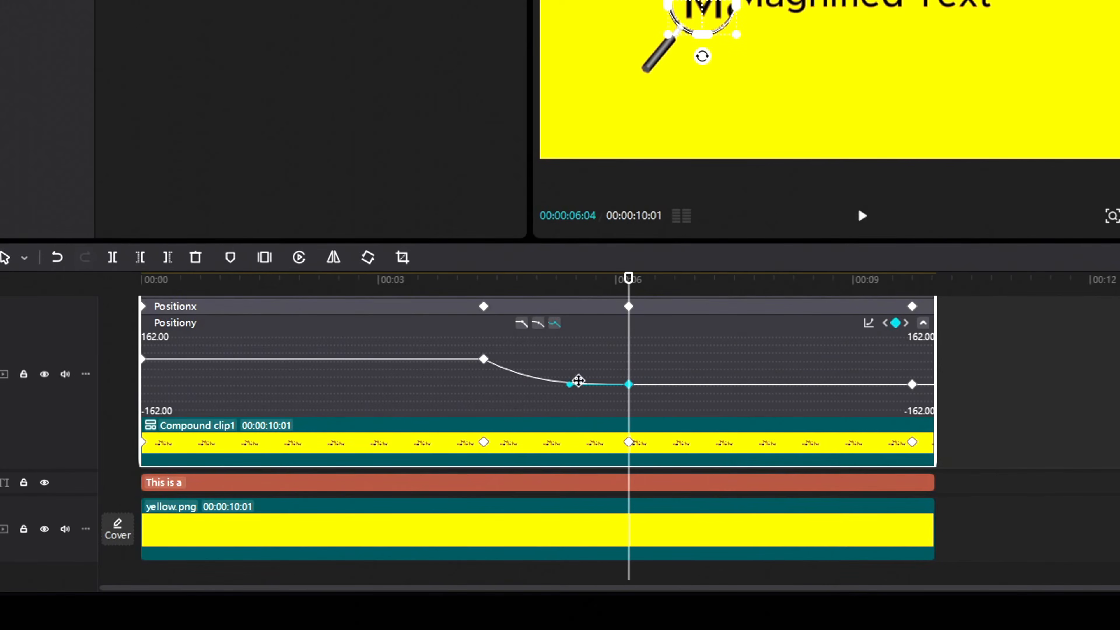
Collapse the mask keyframe curves on Compound clip1 and play the magnified-text effect full screen from the start
left_click(460, 329)
left_click(542, 424)
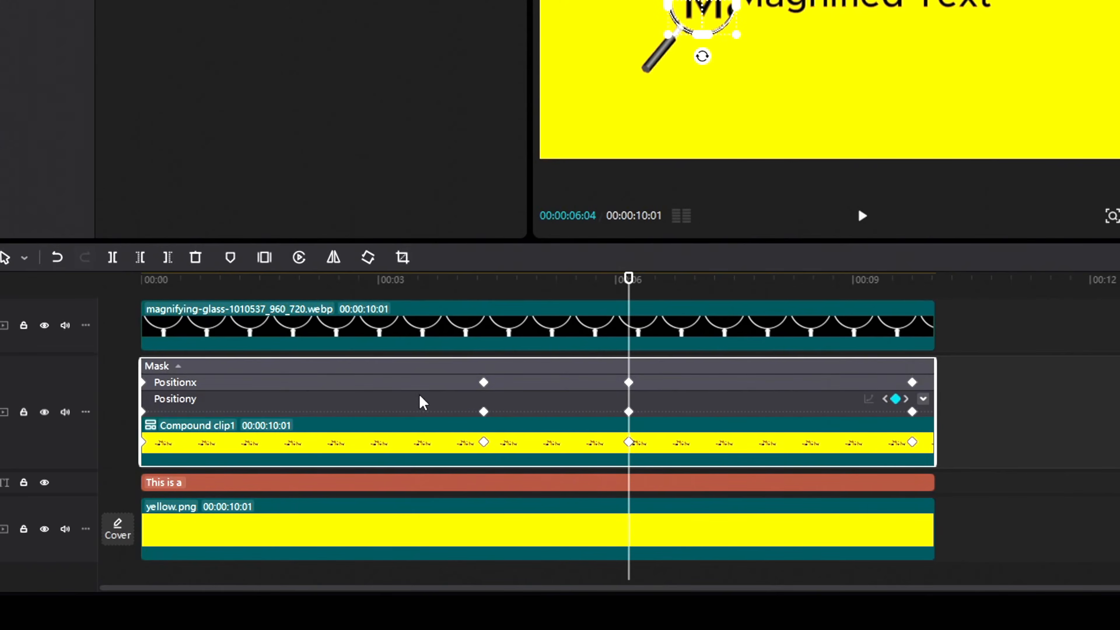
double_click(430, 398)
scroll(326, 333, "up", 1)
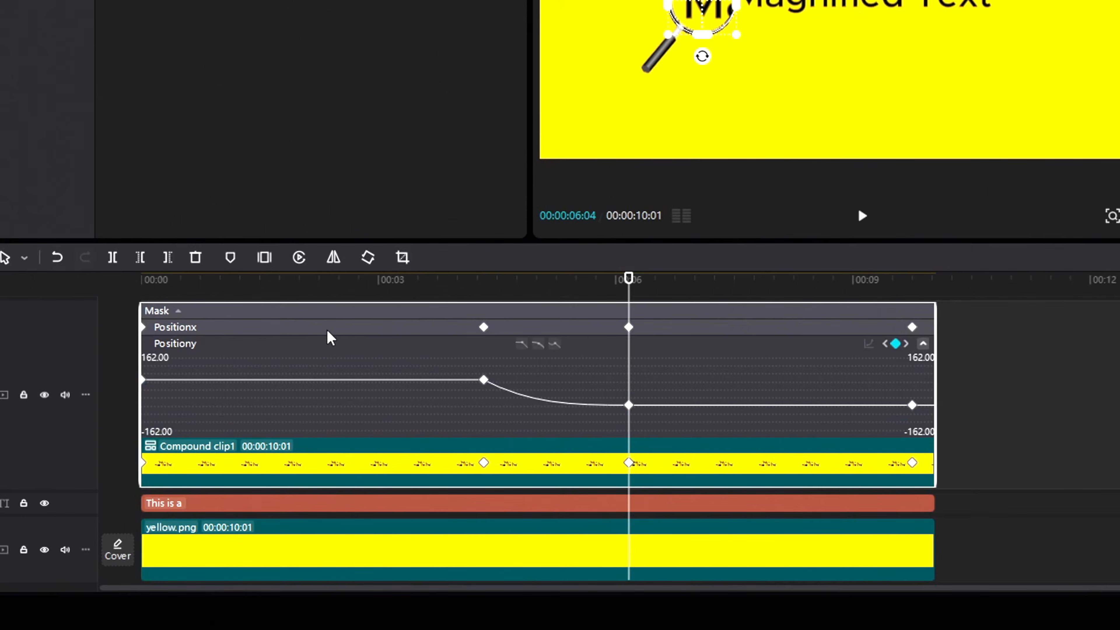
left_click(178, 311)
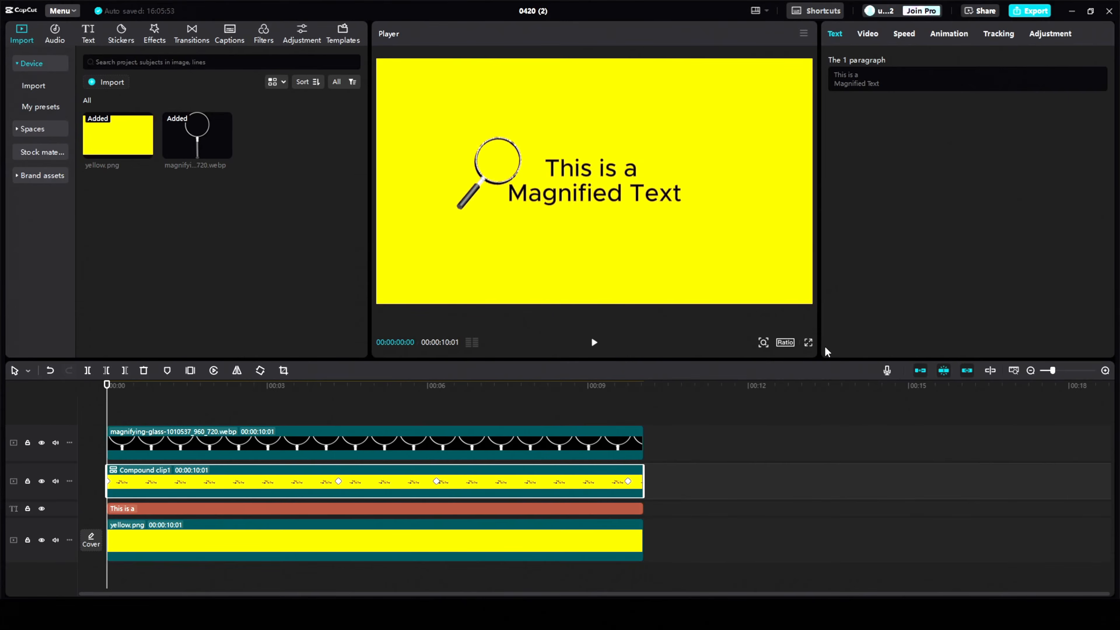
left_click(808, 342)
key("space")
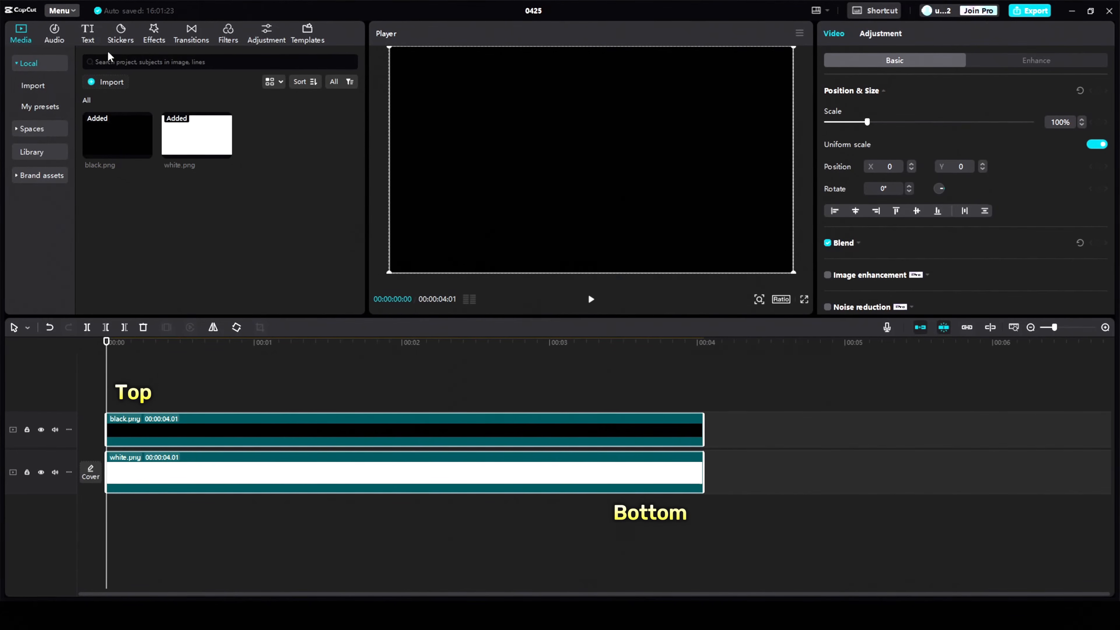
In project 0425, add the text "Negative" above black.png for the clip's full length and duplicate it onto a track above
left_click(88, 43)
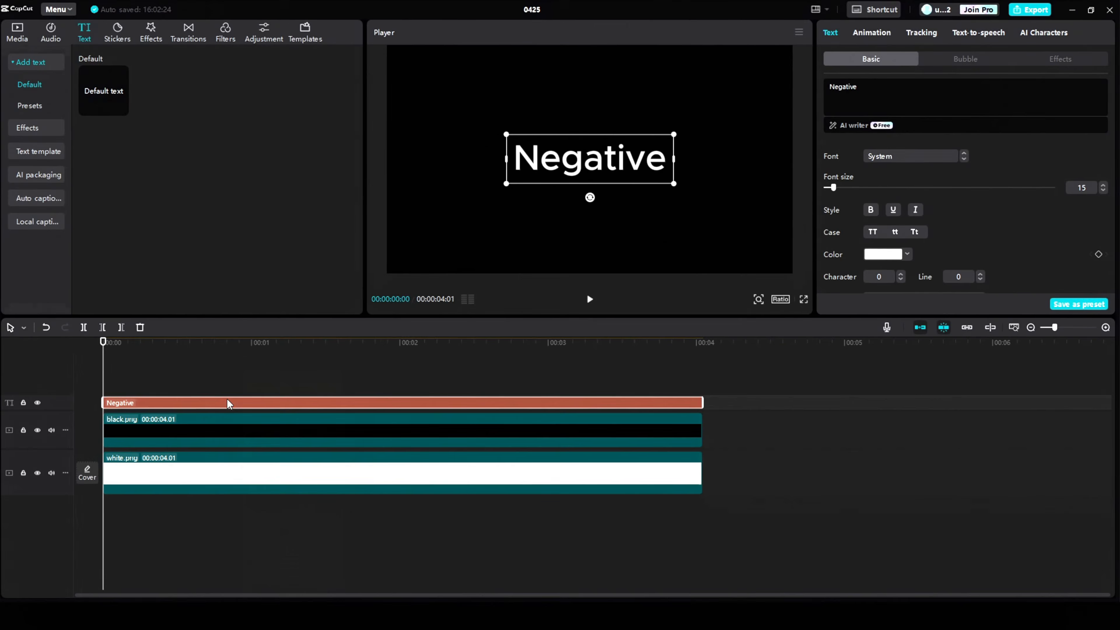
right_click(229, 403)
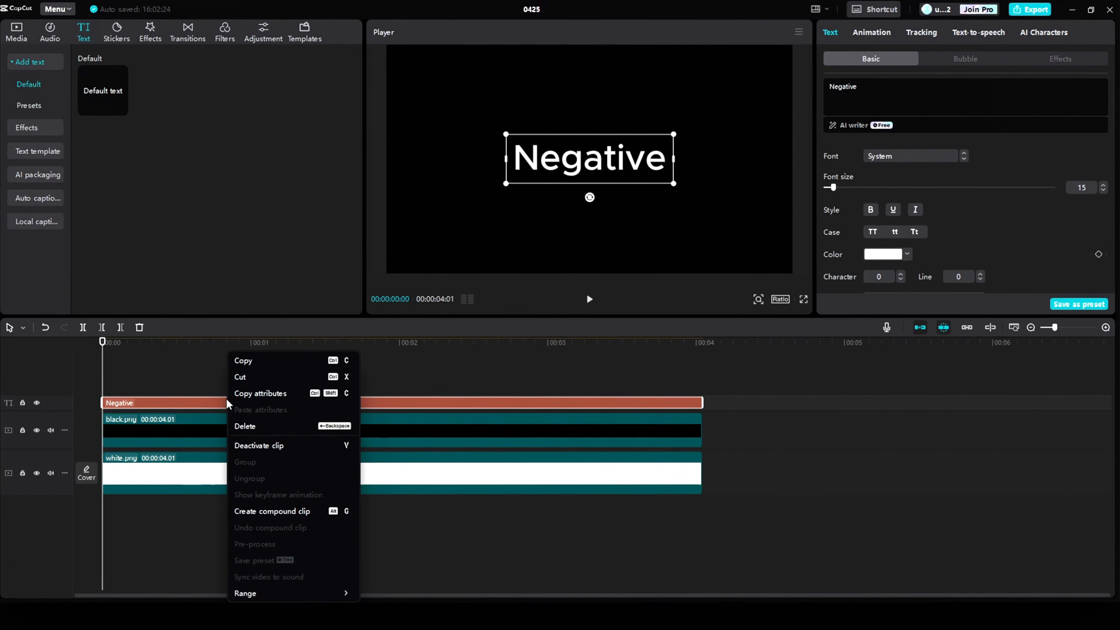
left_click(244, 366)
right_click(124, 374)
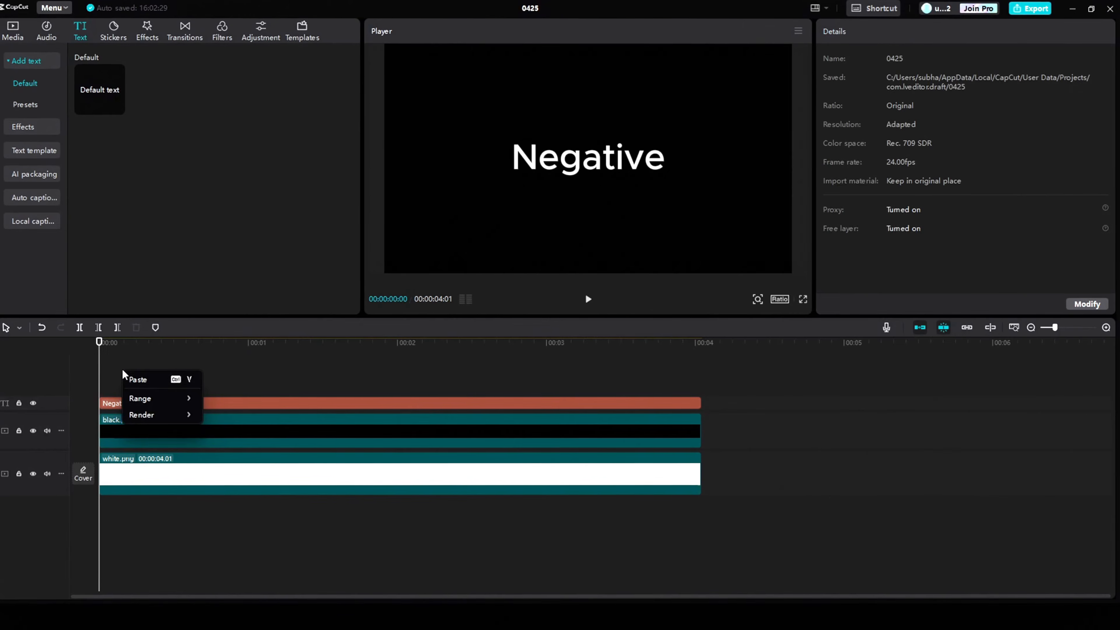
left_click(130, 376)
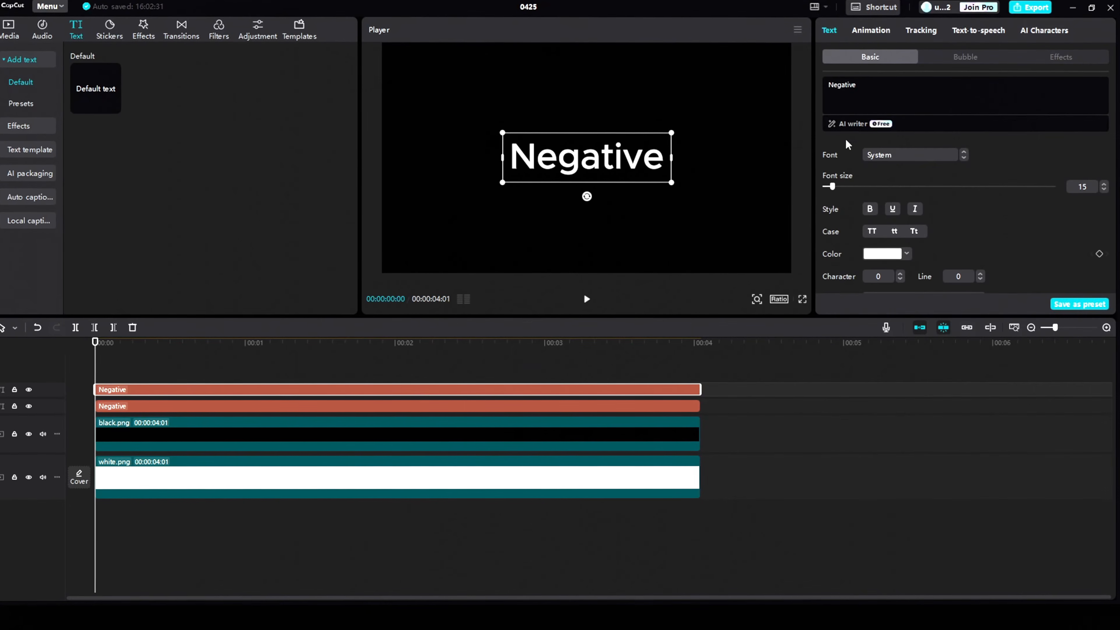
Set the duplicated "Negative" text's color to 000000 and move it between the black.png and white.png tracks
scroll(887, 212, "down", 1)
left_click(884, 211)
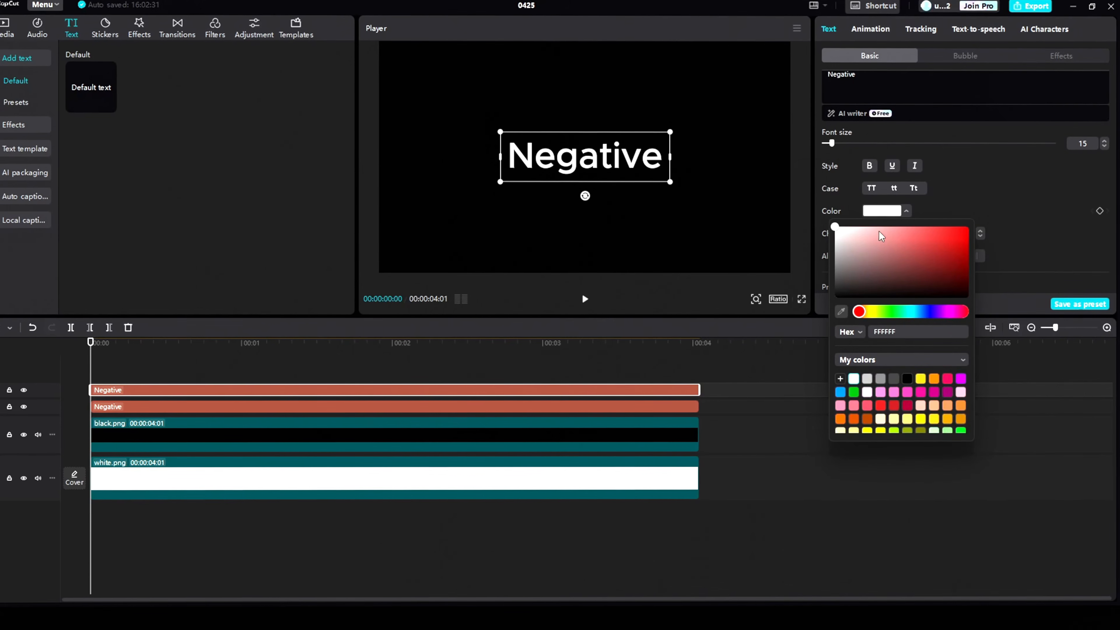
left_click_drag(834, 228, 834, 298)
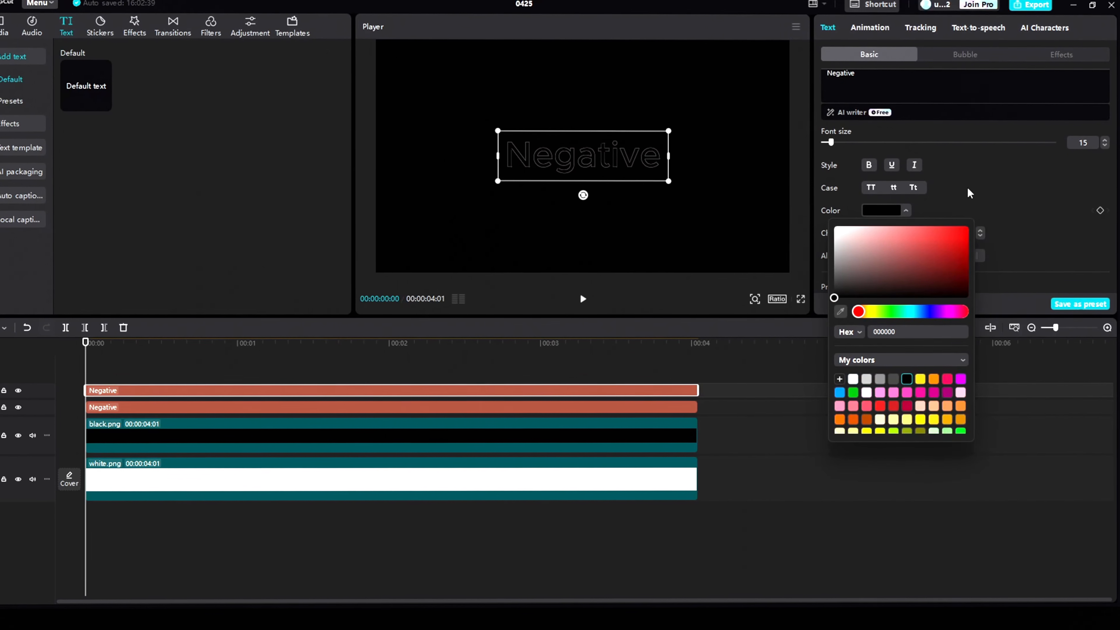
left_click(1038, 191)
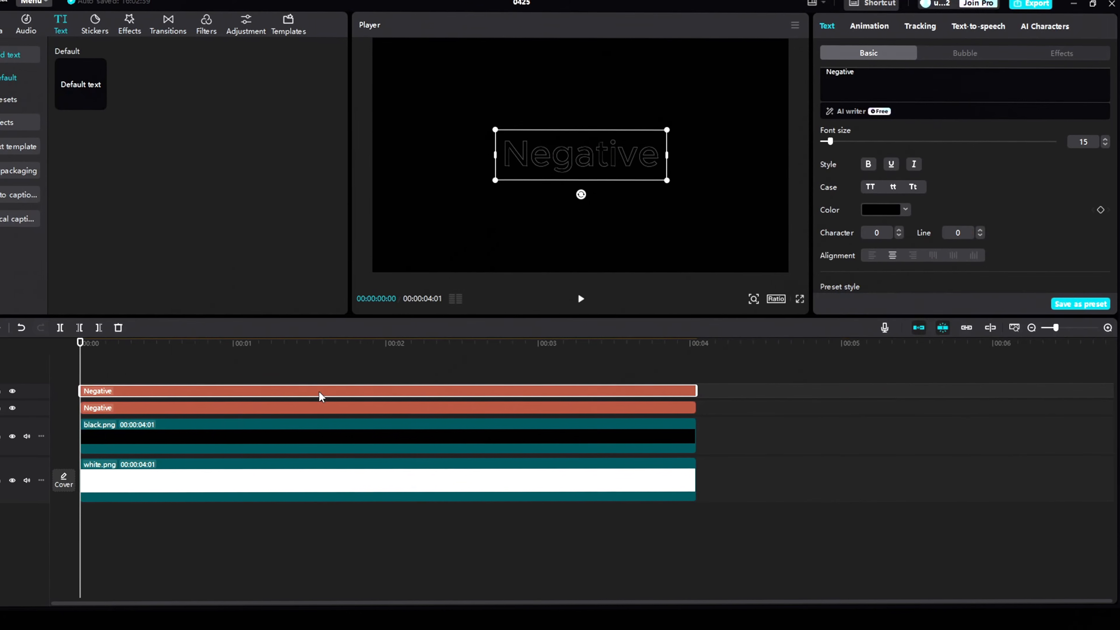
left_click_drag(316, 393, 310, 465)
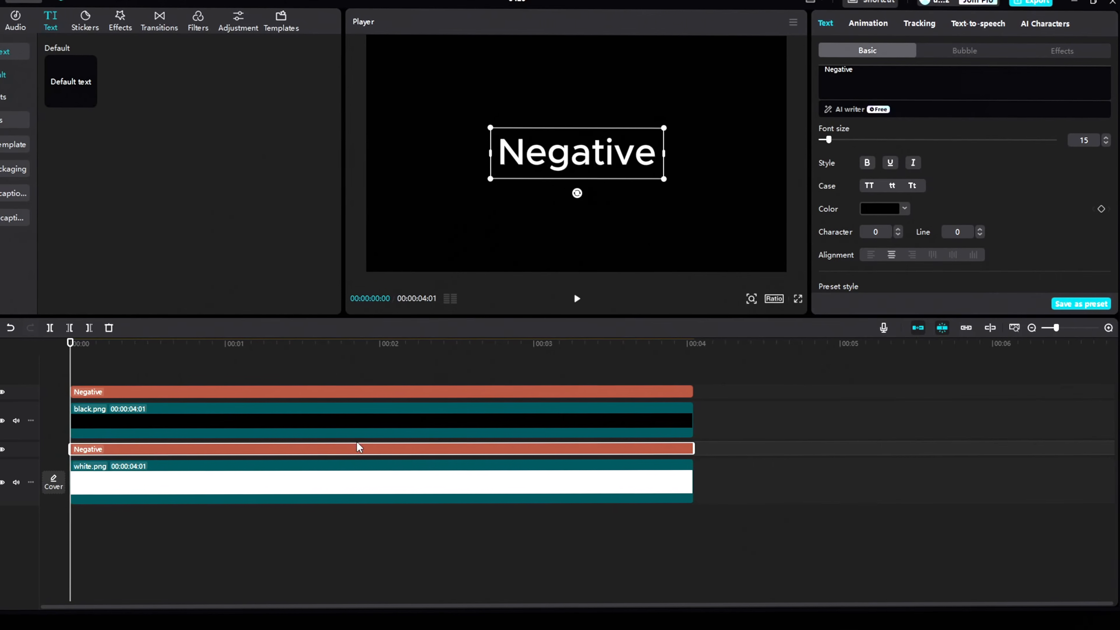
Combine the upper "Negative" text and black.png into a compound clip
left_click(352, 396)
left_click(259, 408)
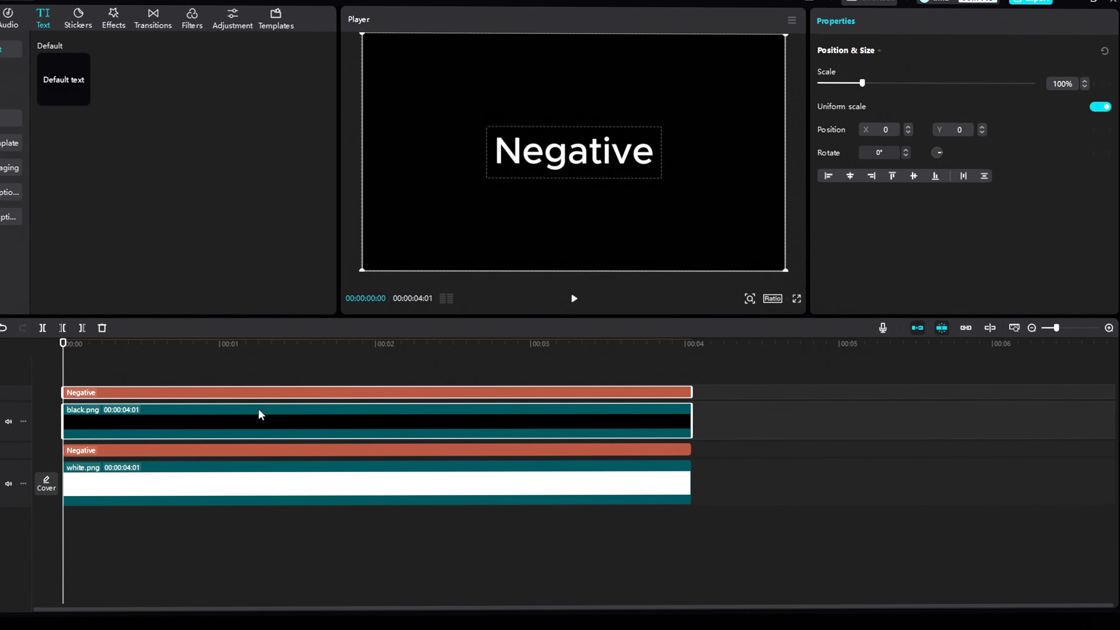
right_click(258, 408)
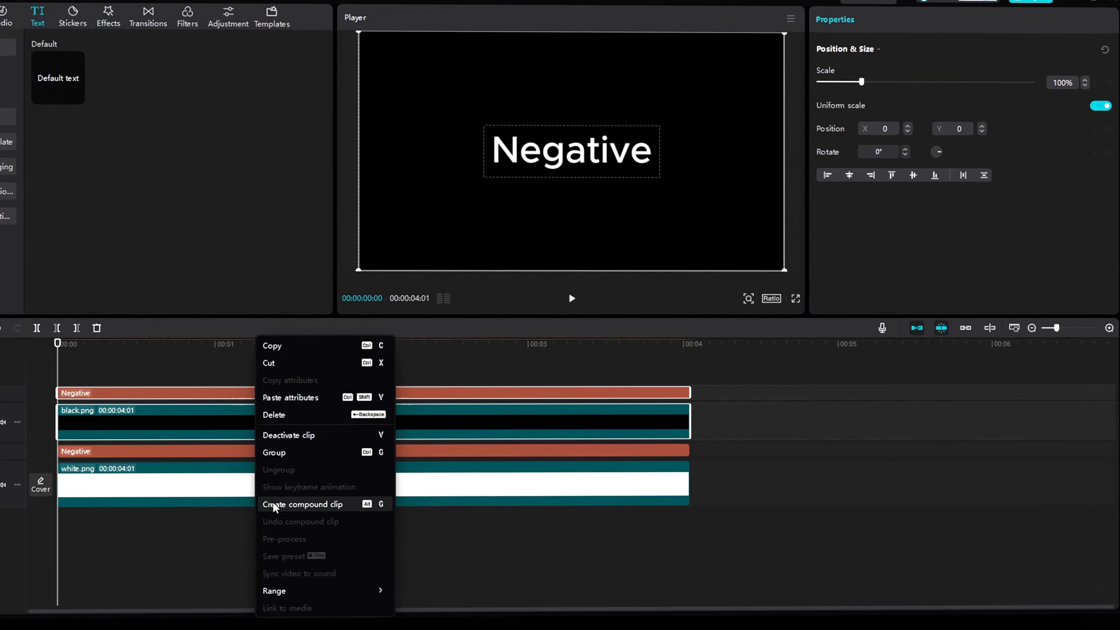
left_click(270, 502)
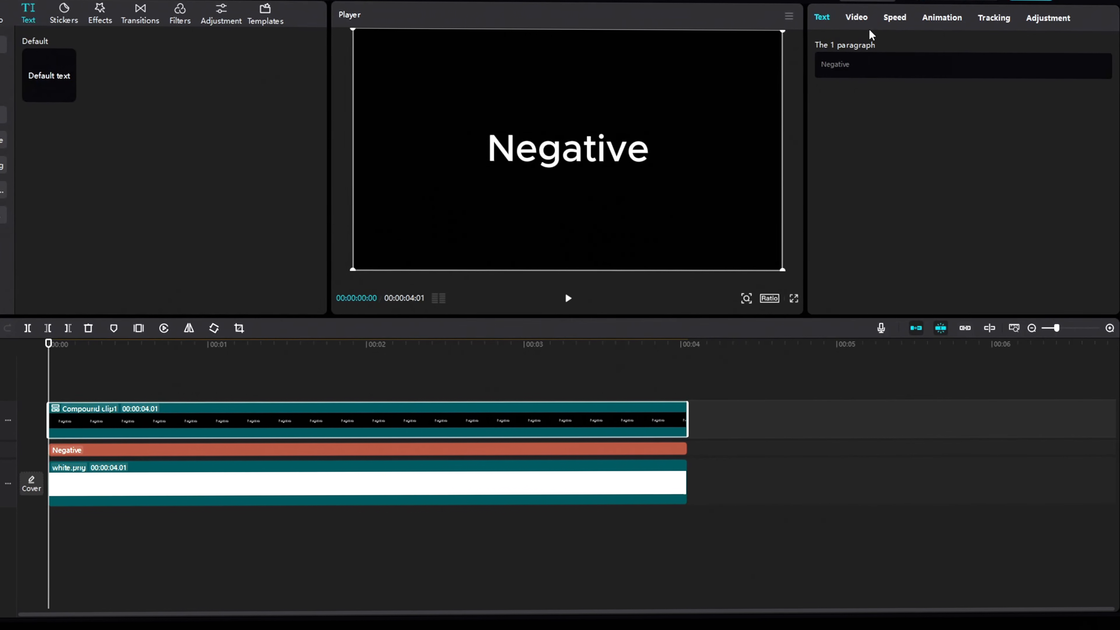
Apply a Circle mask to the compound clip
left_click(857, 18)
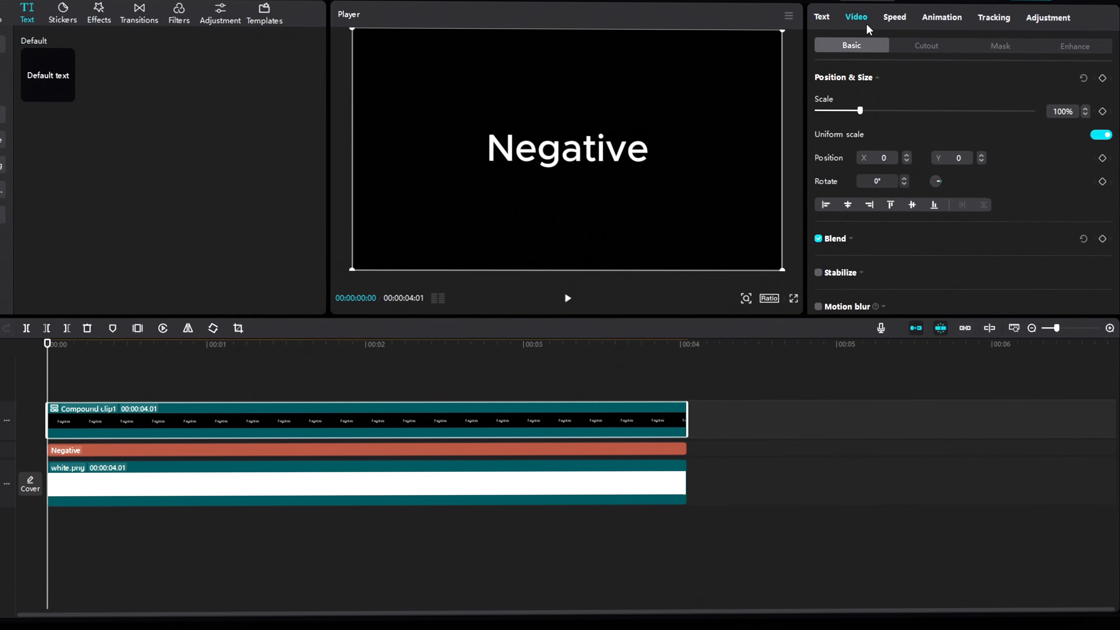
left_click(997, 45)
left_click(988, 111)
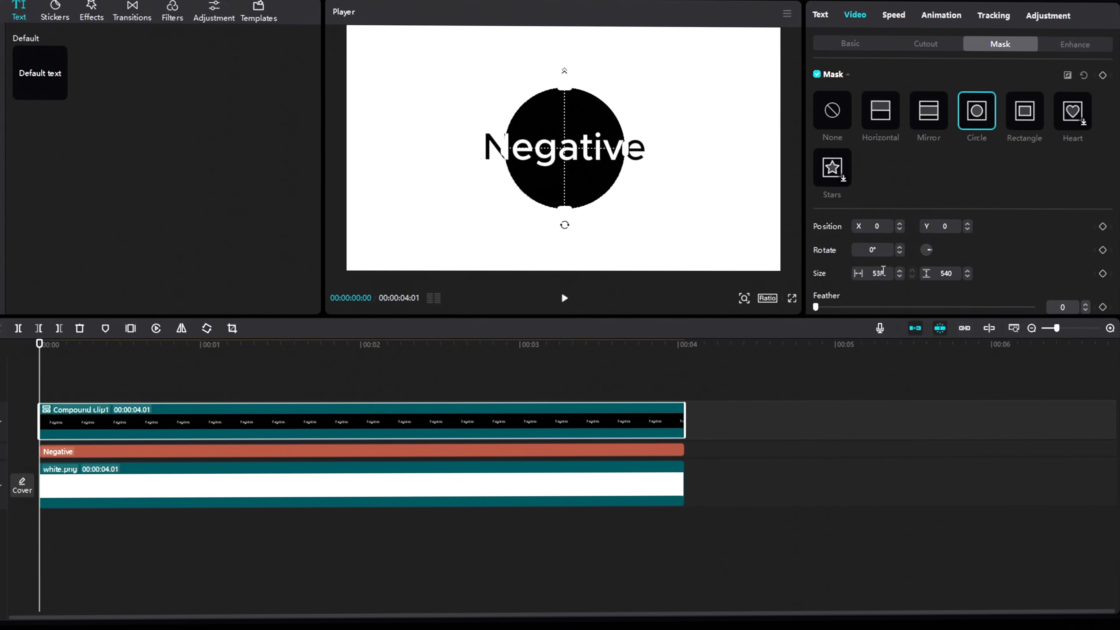
Set the circle mask's width and height to 1 and add a Size keyframe at 00:00:00:00
double_click(875, 273)
type("1")
key("Return")
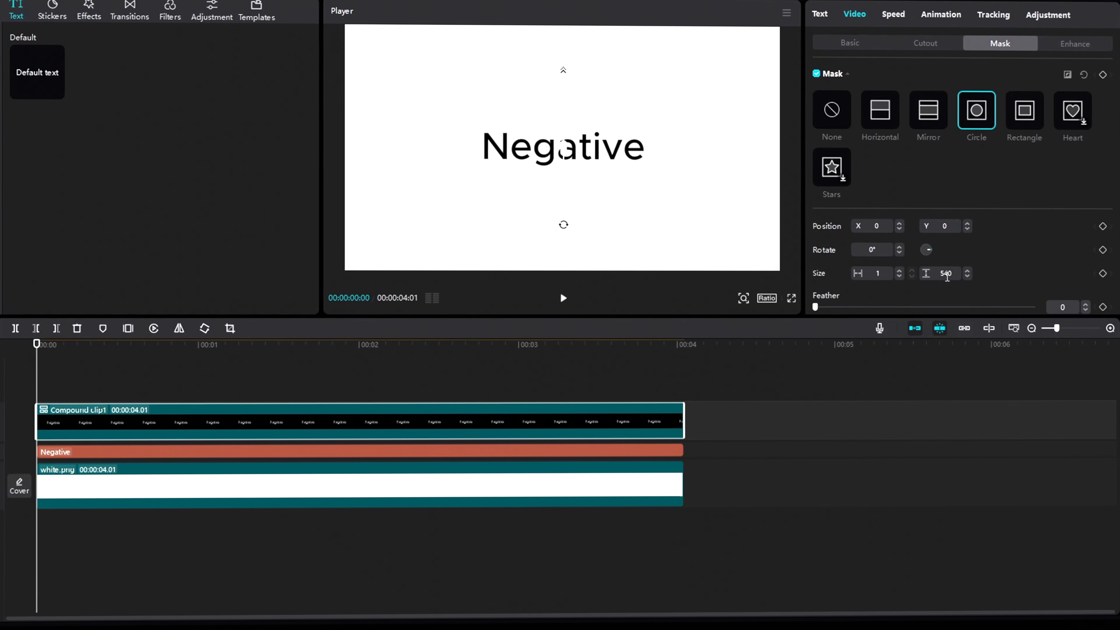
double_click(947, 274)
type("1")
key("Return")
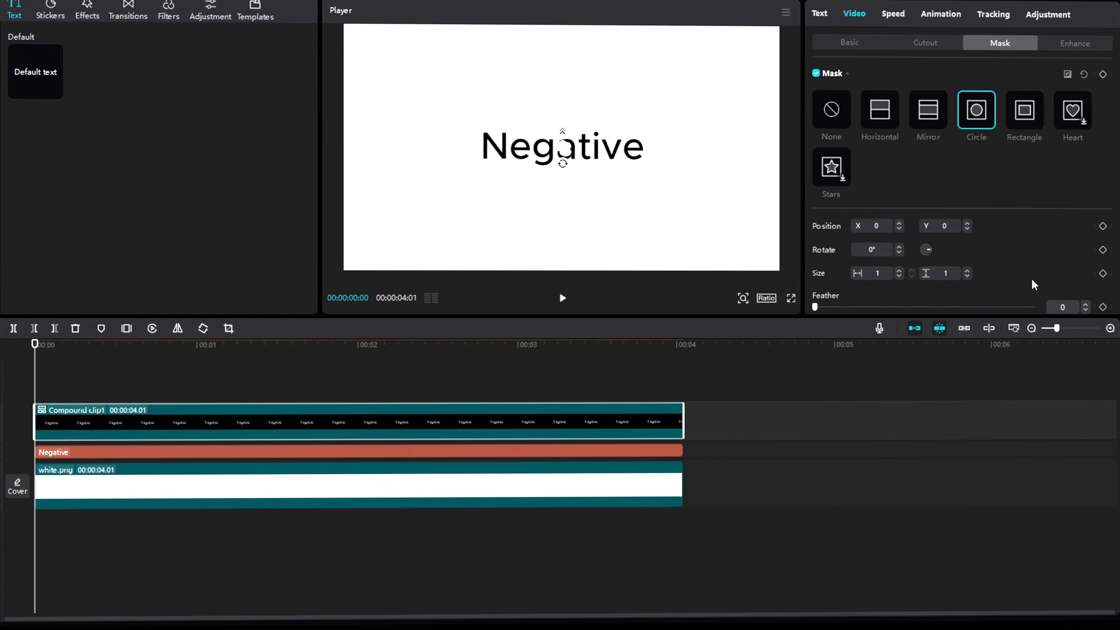
left_click(1102, 273)
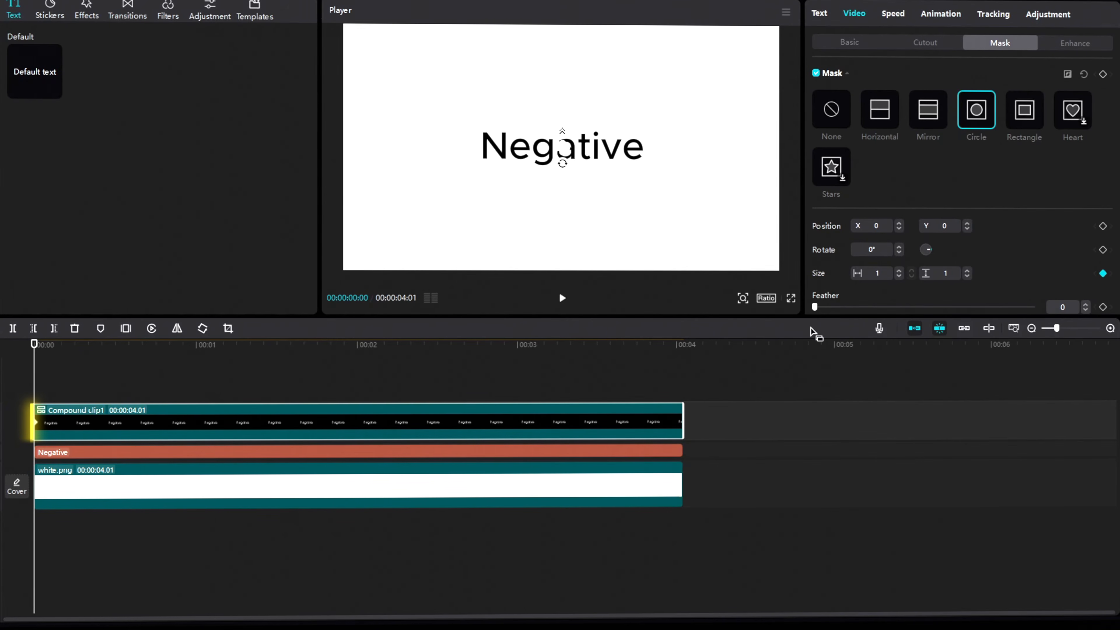
Keyframe the circle mask's size at 450 by 450 at 00:00:00:07
key("Right")
key("Right")
key("Right")
key("Right")
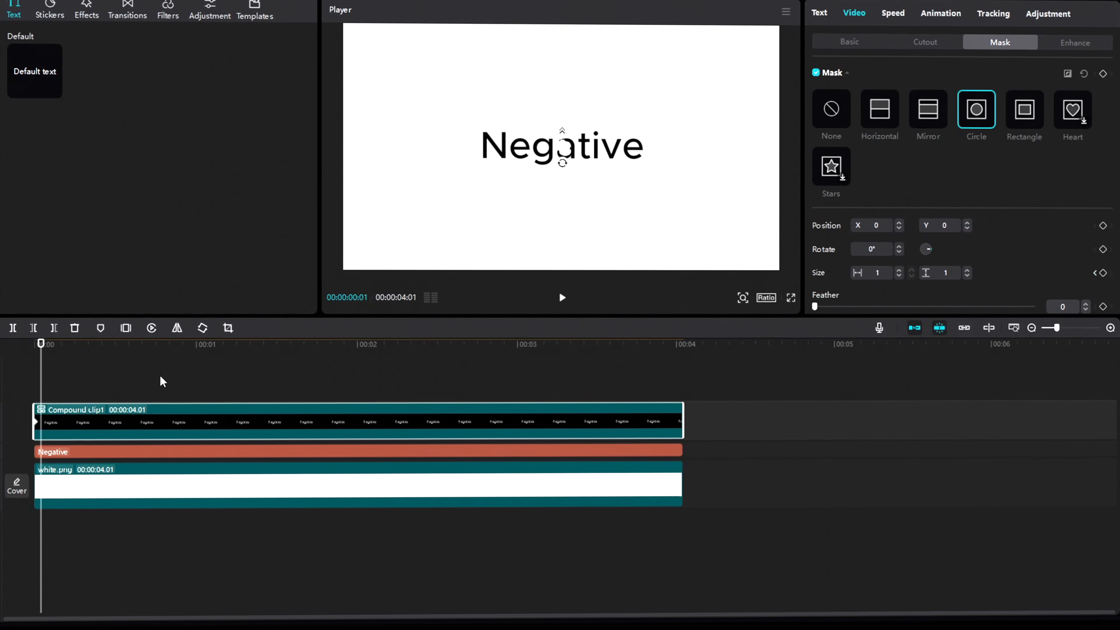
key("Right")
key("Right")
key("Right")
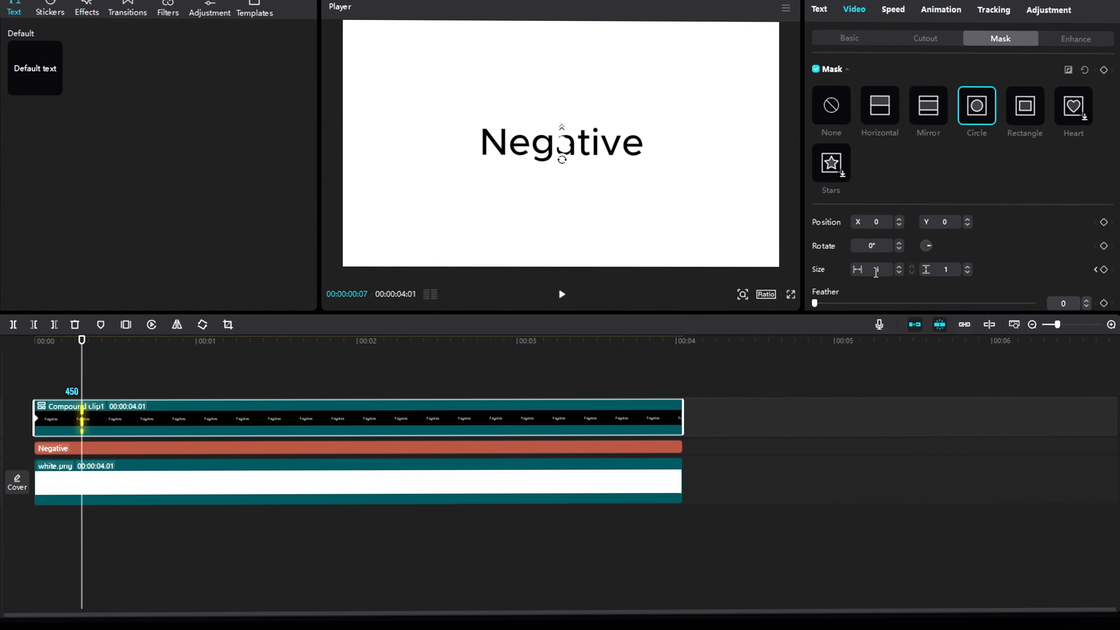
double_click(877, 270)
type("450")
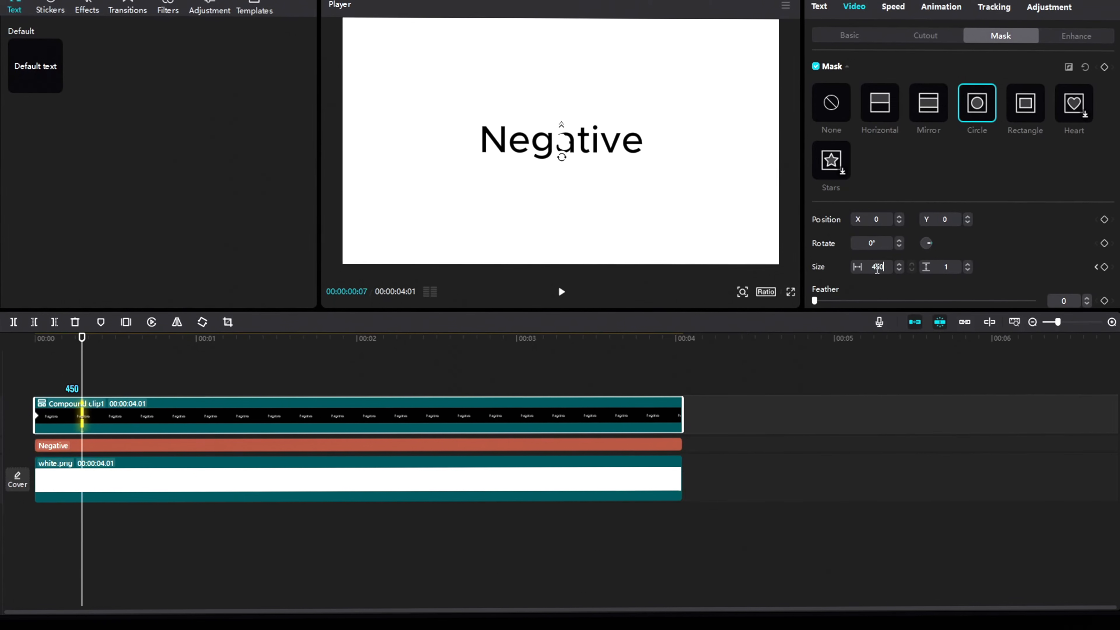
left_click(942, 266)
type("450")
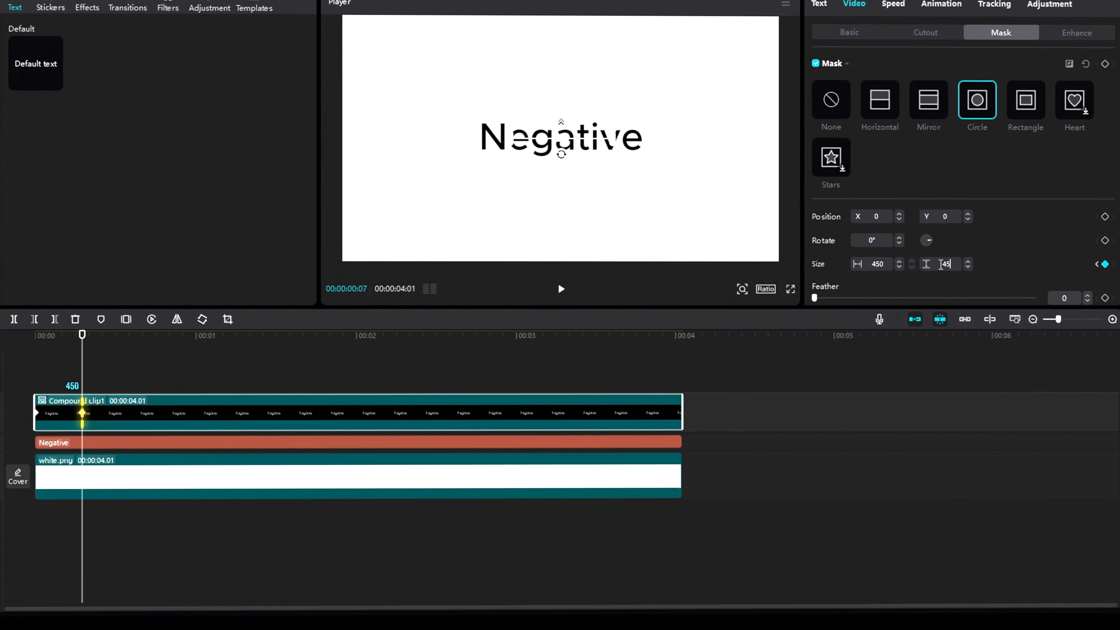
key("Return")
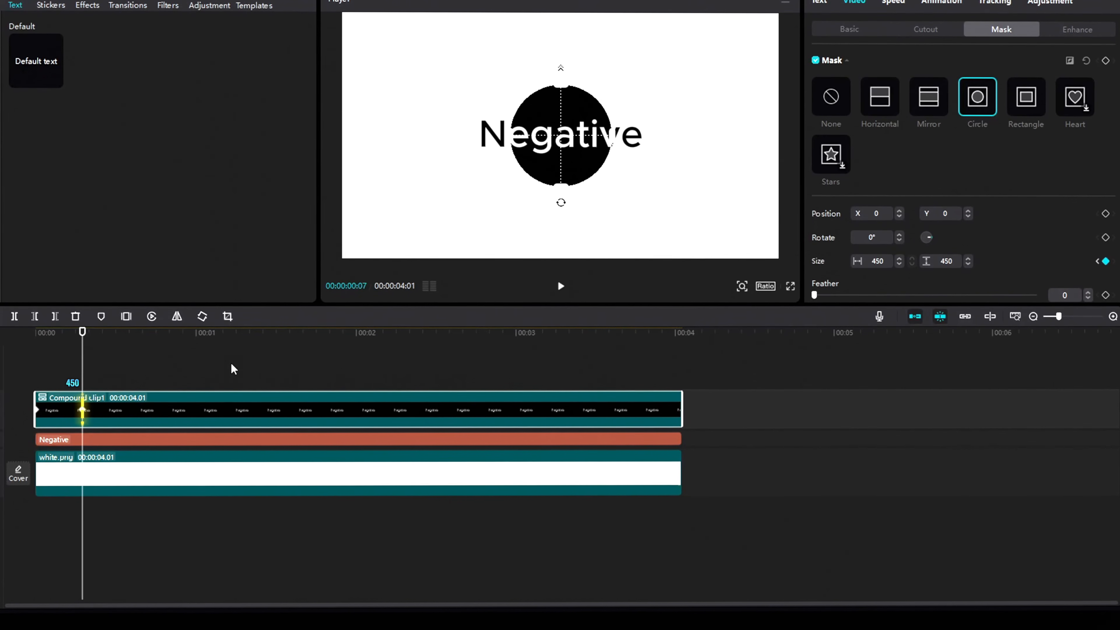
Keyframe the circle mask's size at 375 by 375 at 00:00:00:11
key("Right")
key("Right")
key("Right")
key("Right")
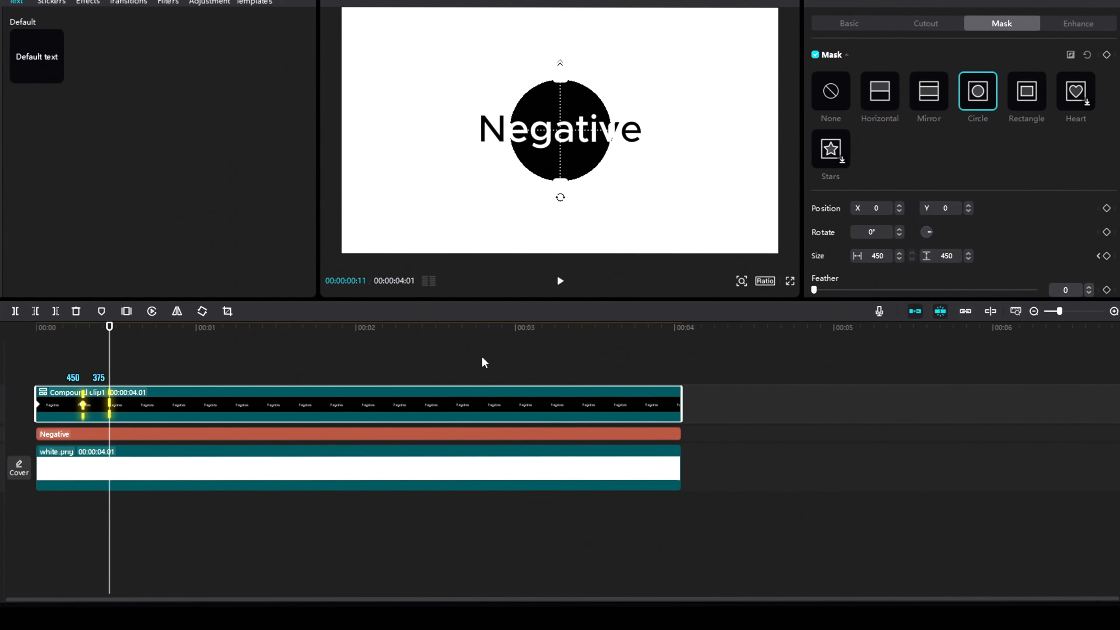
left_click(884, 257)
type("375")
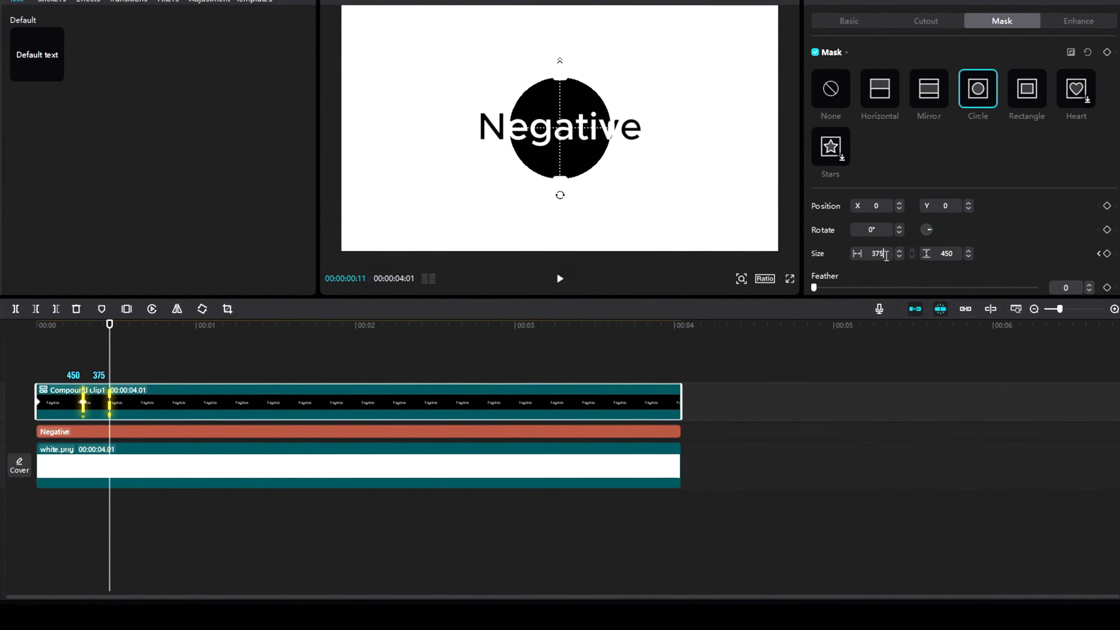
key("Return")
left_click(944, 256)
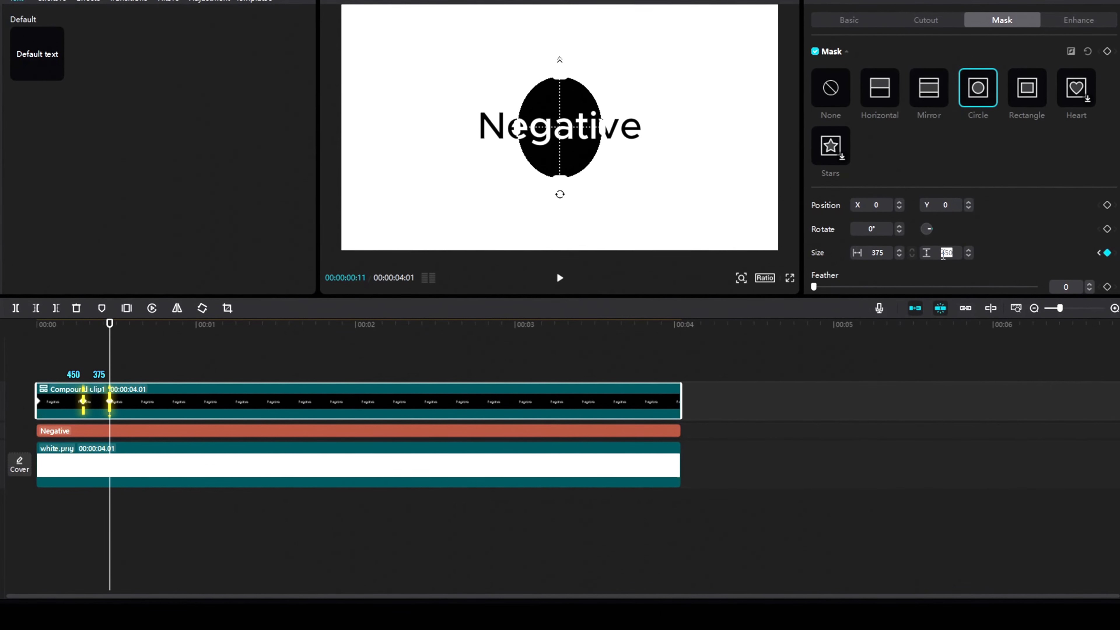
type("375")
key("Return")
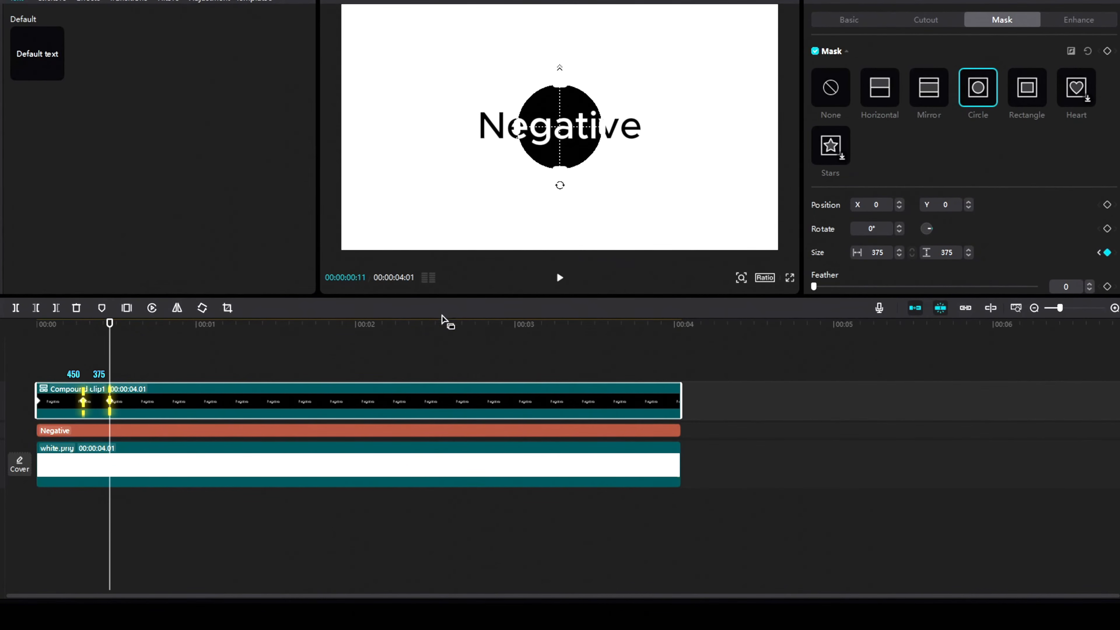
Keyframe the circle mask's size at 425 by 425 at 00:00:00:14
key("Right")
key("Right")
key("Right")
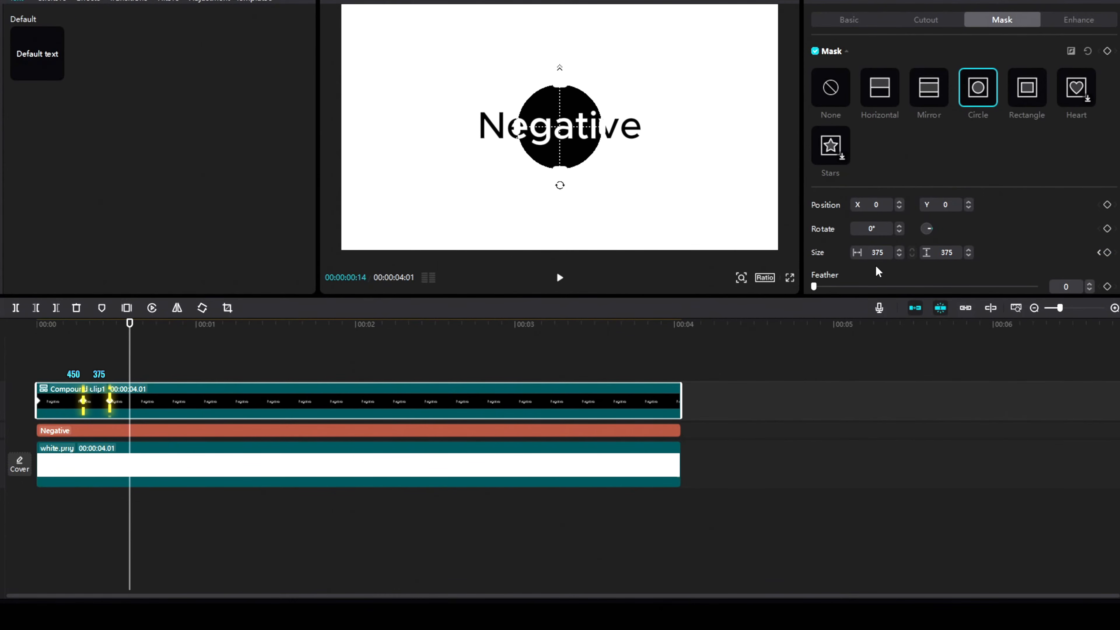
left_click(879, 253)
type("425")
key("Return")
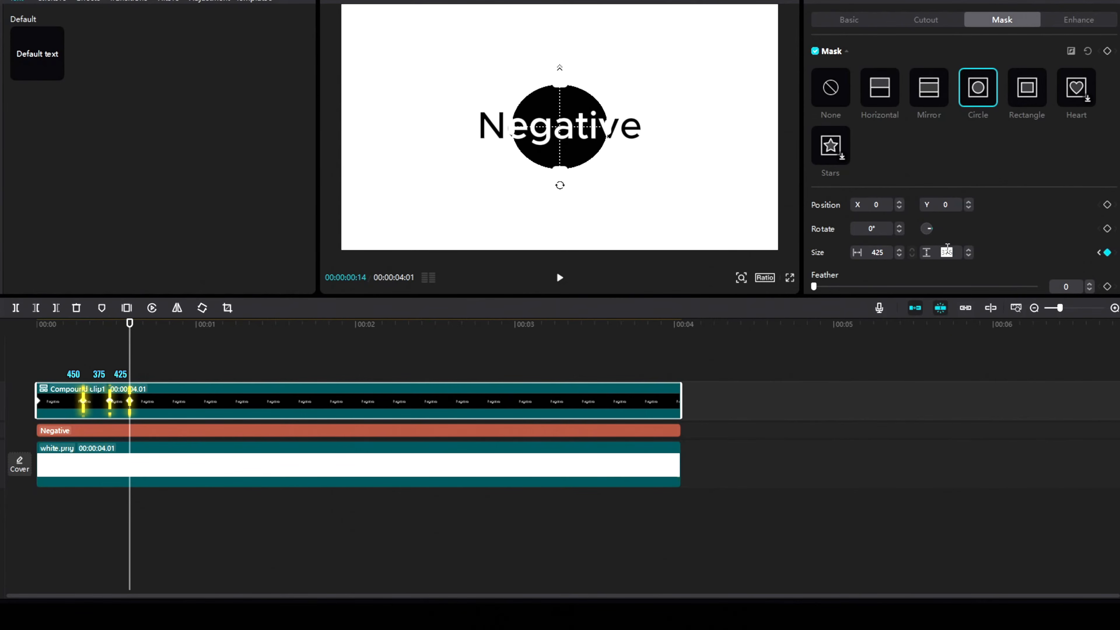
type("425")
key("Return")
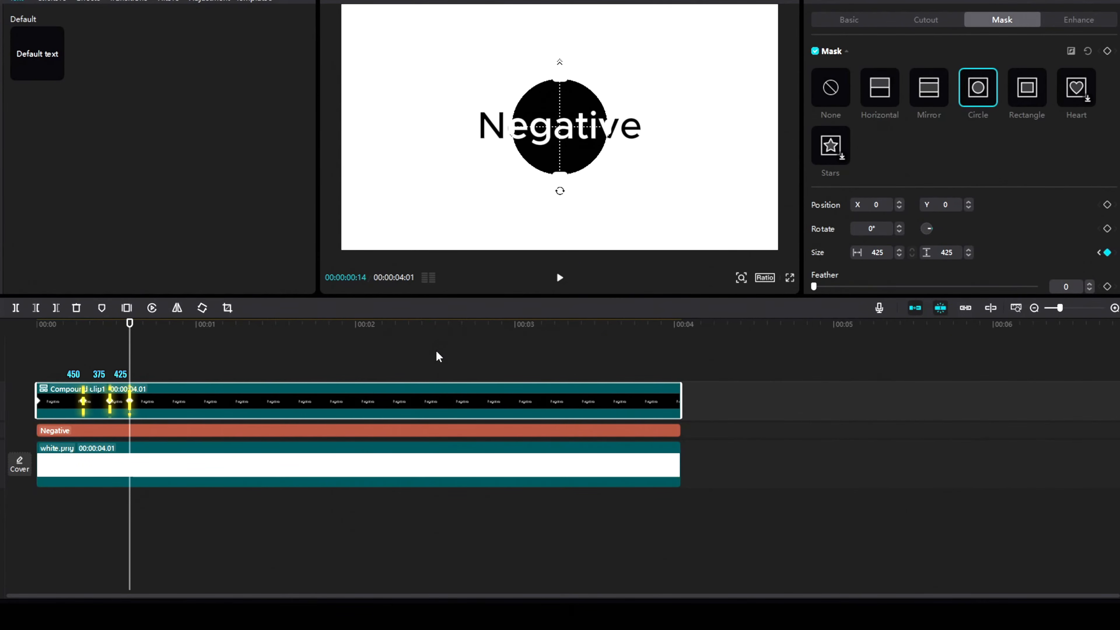
Keyframe the circle mask's size at 375 by 375 at 00:00:00:17
key("Right")
key("Right")
key("Right")
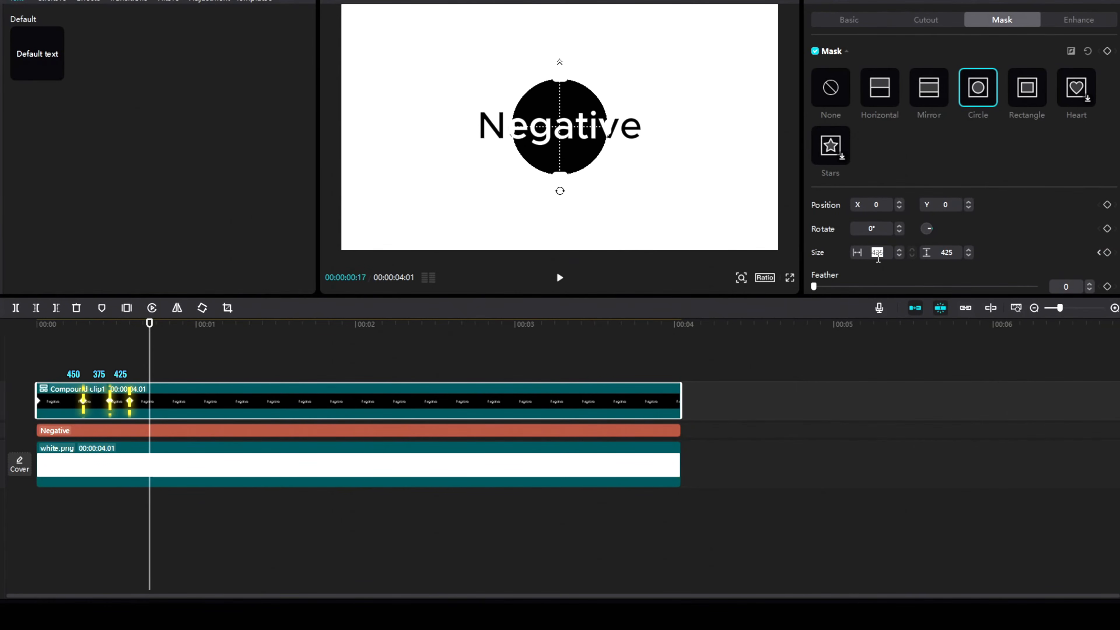
type("375")
key("Return")
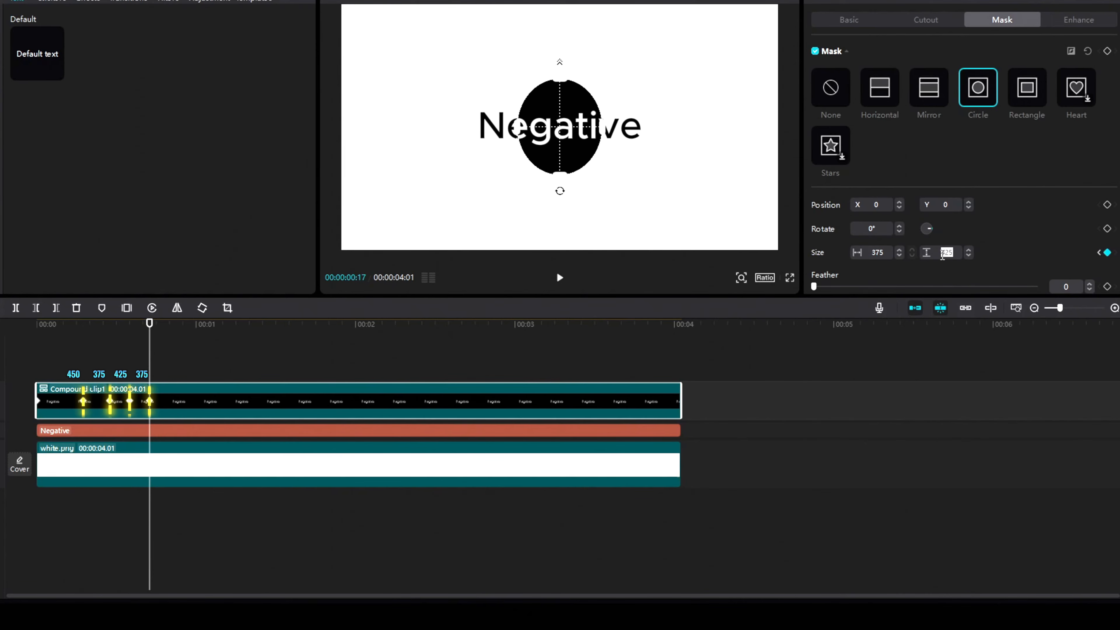
left_click(943, 255)
type("375")
key("Return")
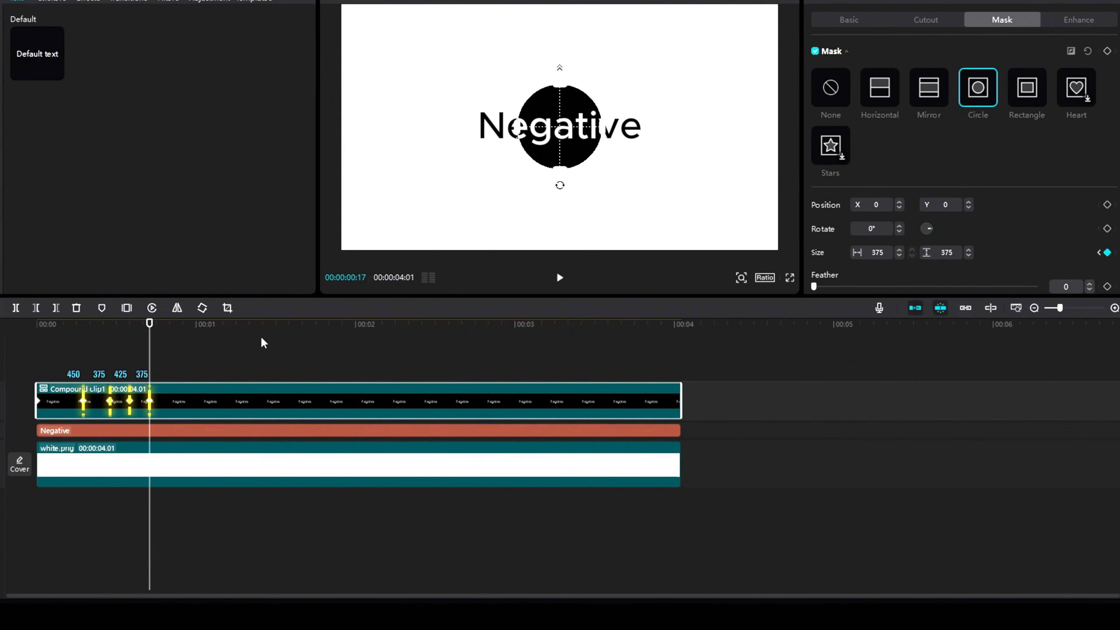
Play the mask size animation from the start and return the playhead to 00:00:00:00
left_click_drag(154, 352, 30, 362)
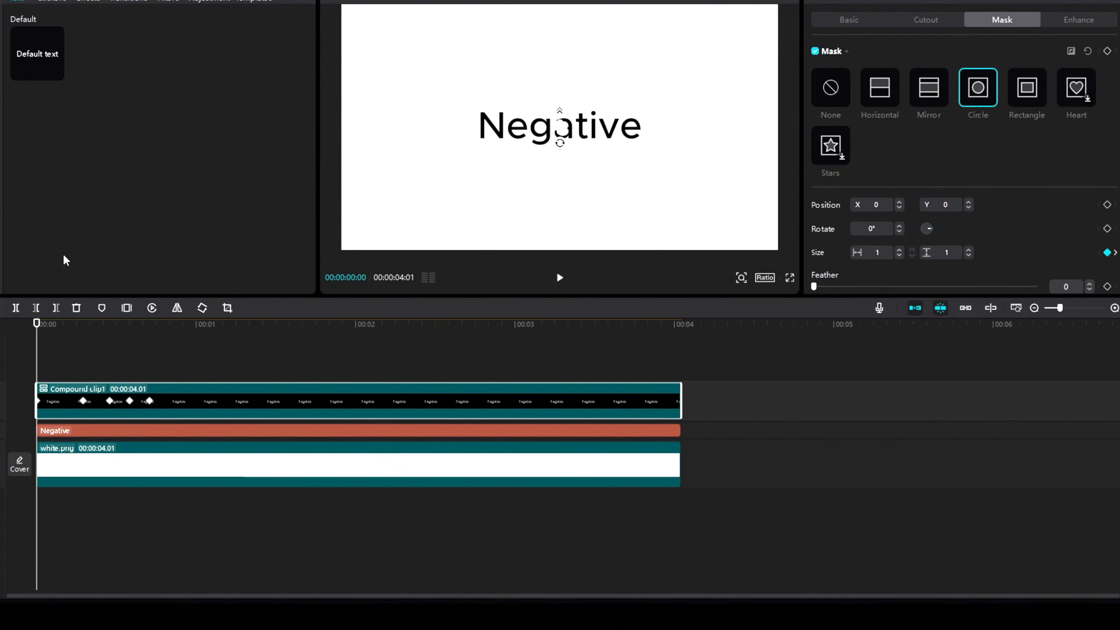
key("space")
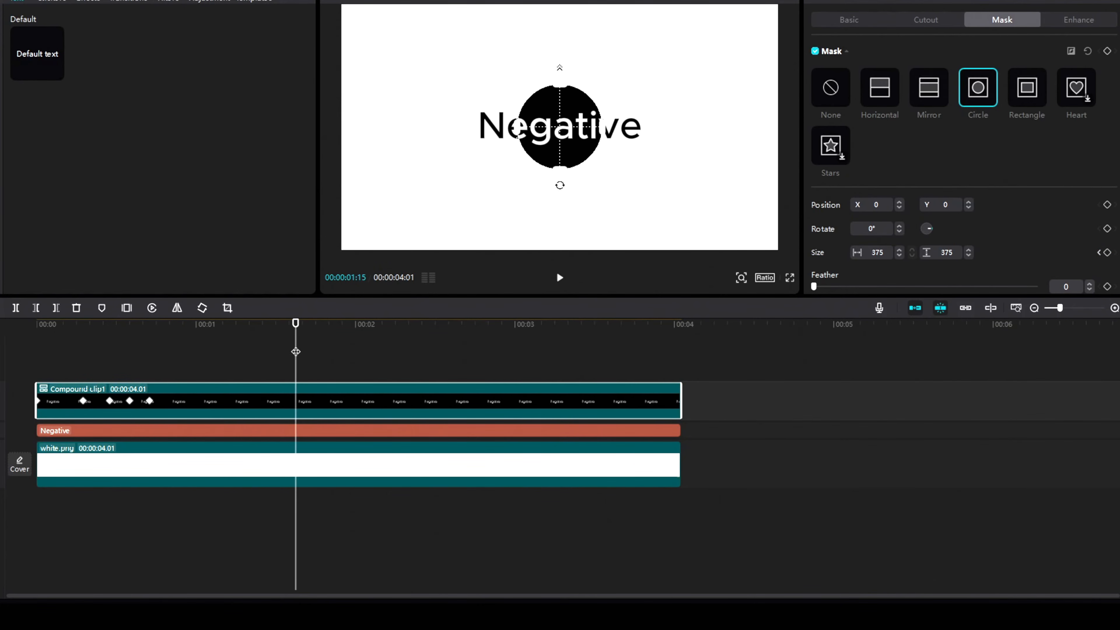
left_click_drag(295, 352, 40, 352)
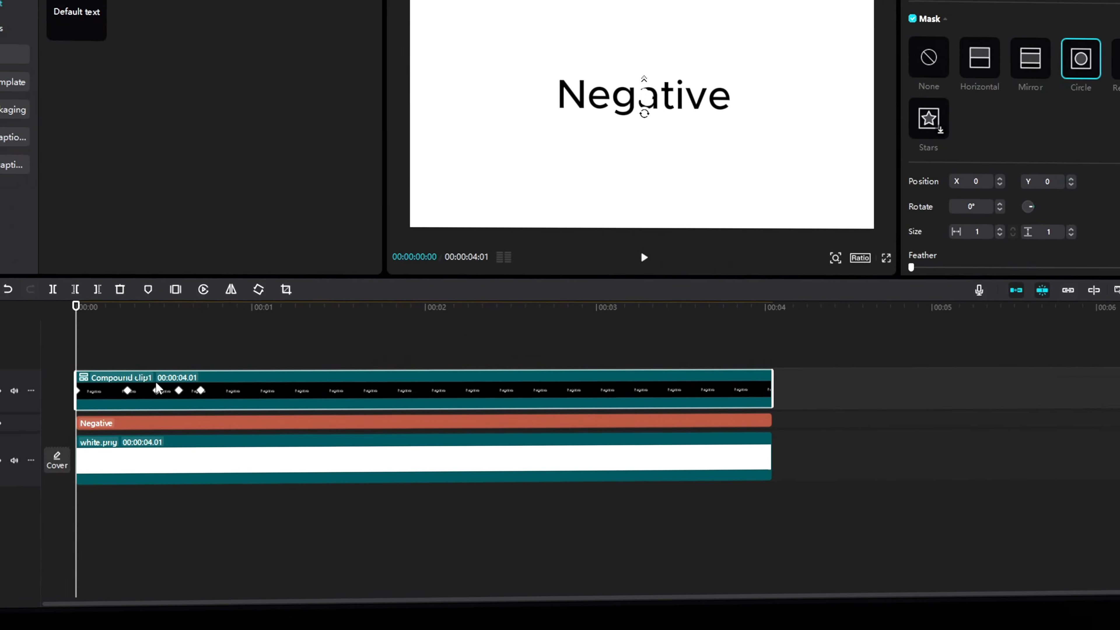
Show the keyframe animation of Compound clip1 and expand the mask's Size X curve
right_click(243, 388)
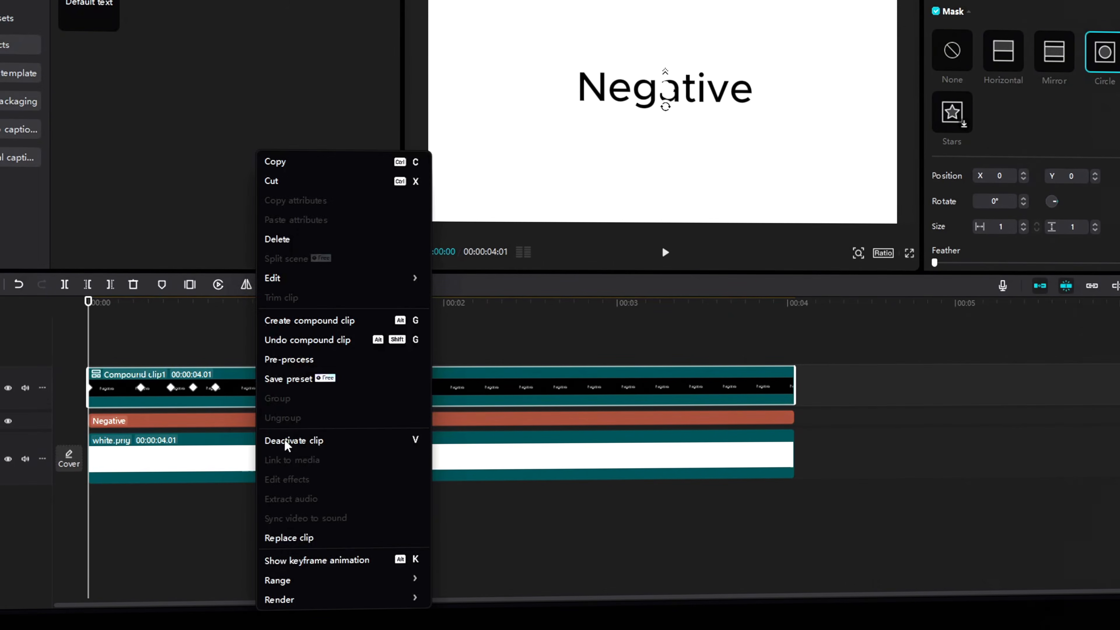
left_click(325, 561)
left_click(137, 375)
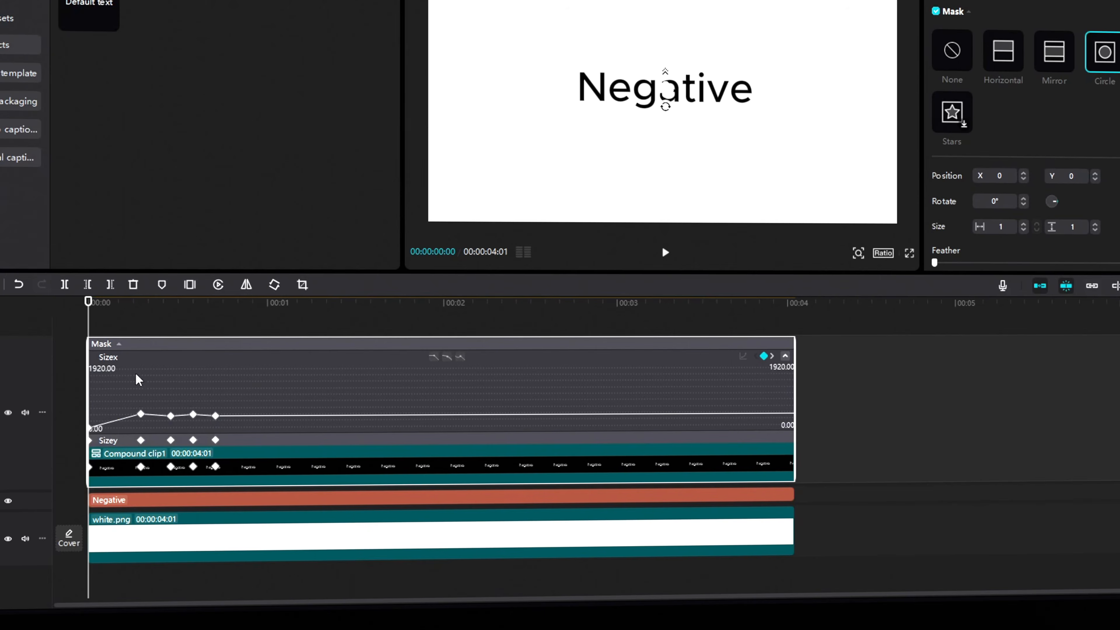
Apply the Cubic Ease graph to the mask's Size X keyframe at 00:00:00:07
left_click(140, 415)
right_click(140, 414)
left_click(150, 424)
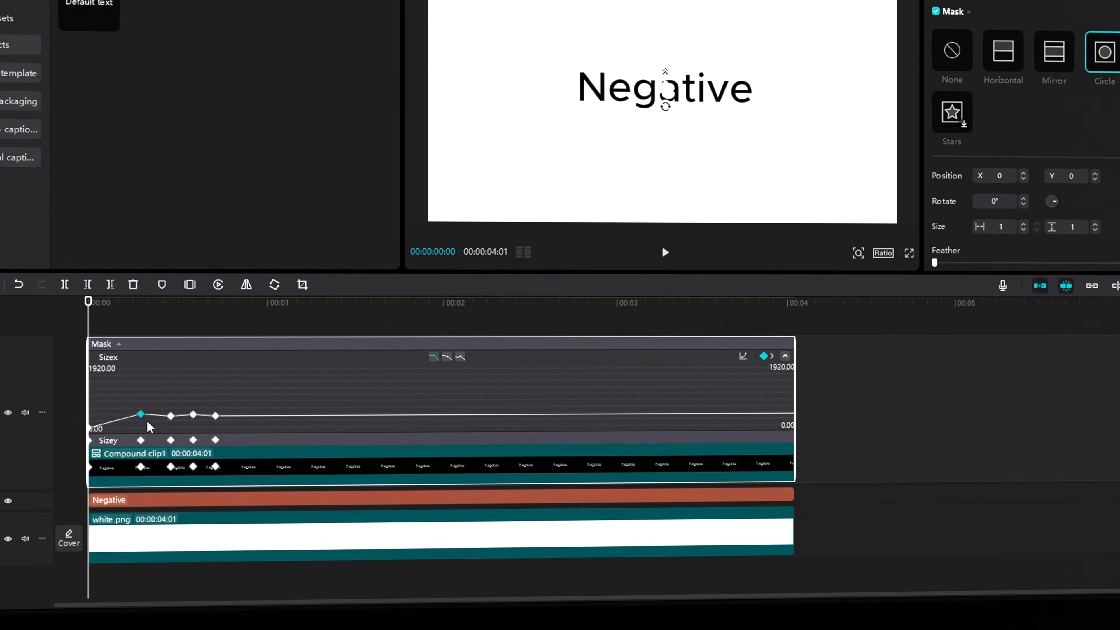
scroll(233, 507, "down", 1)
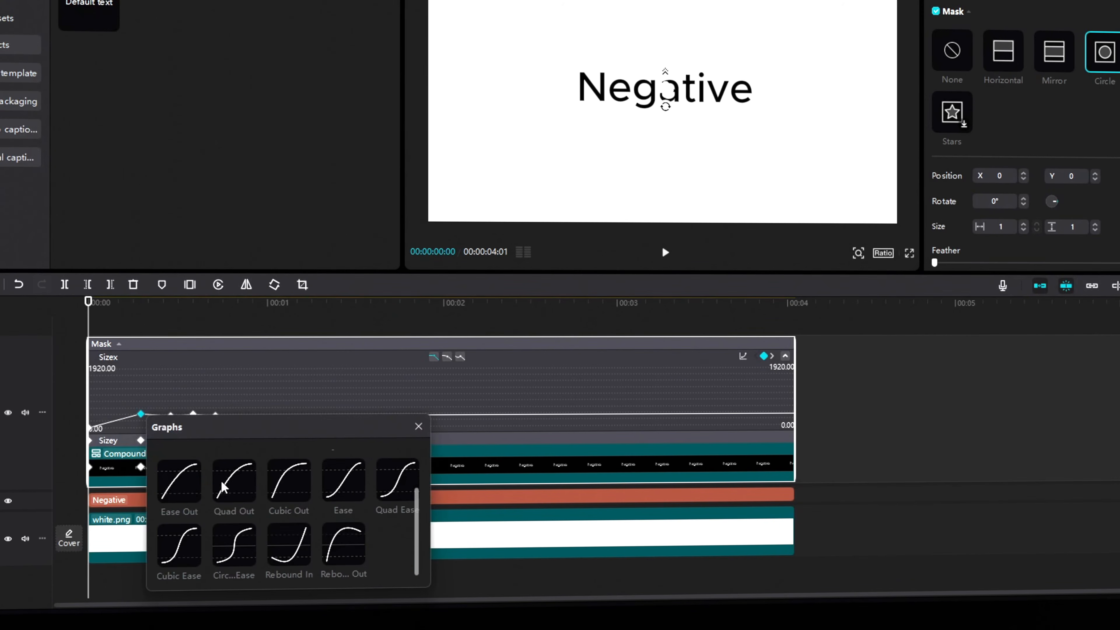
left_click(197, 564)
left_click(419, 426)
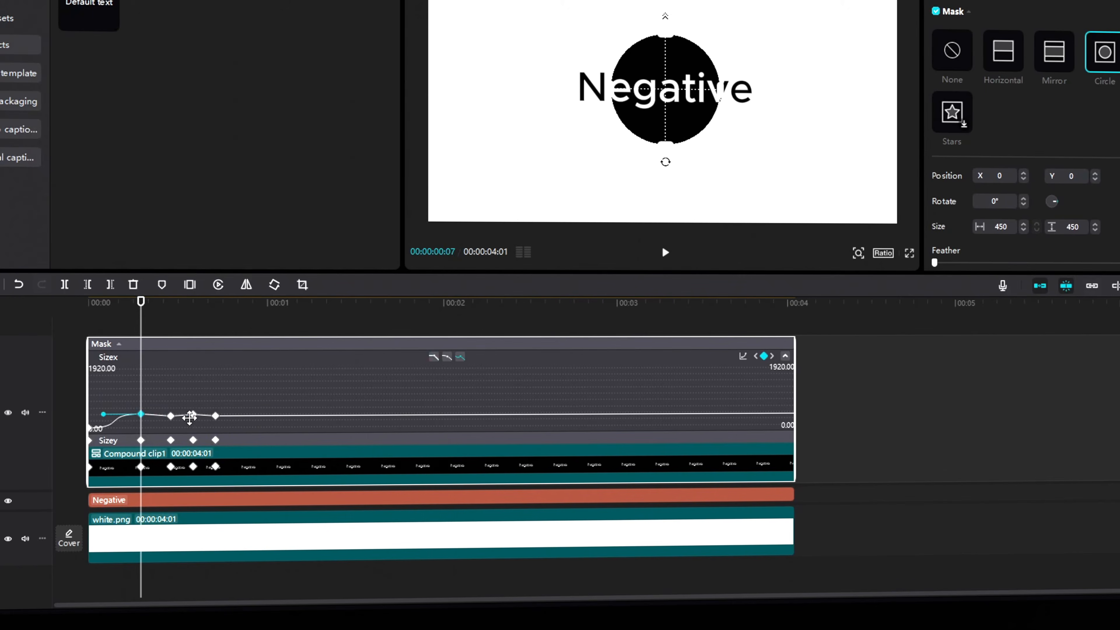
Apply the Cubic Ease graph to the mask's Size X keyframe at 00:00:00:11
left_click(171, 415)
right_click(171, 415)
left_click(191, 429)
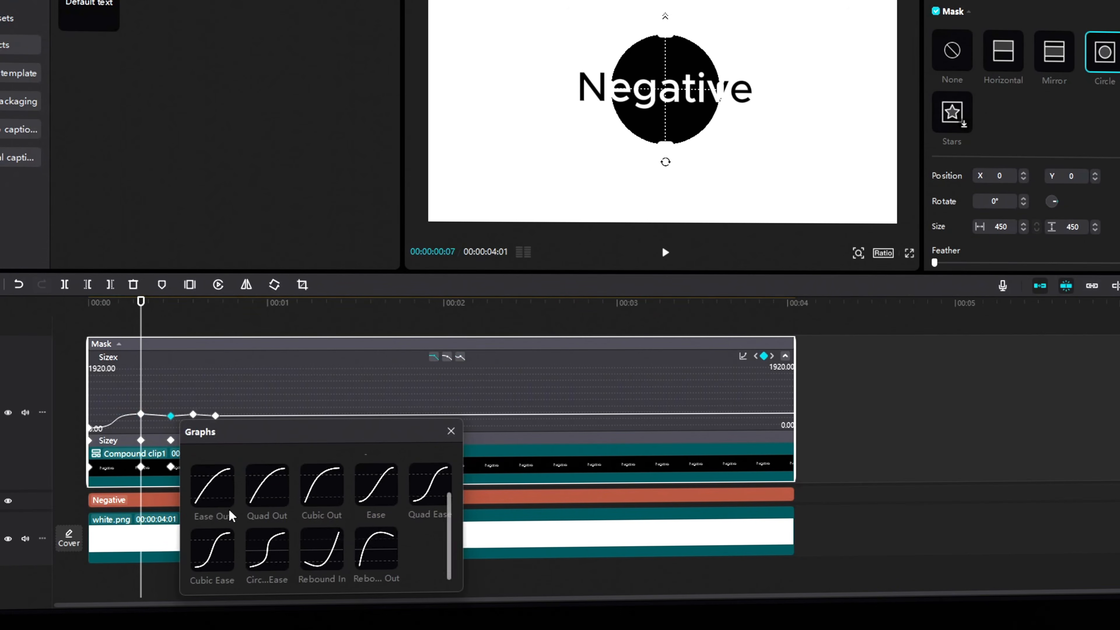
left_click(216, 554)
left_click(451, 431)
Apply the Cubic Ease graph to the mask's Size X keyframe at 00:00:00:14
left_click(193, 414)
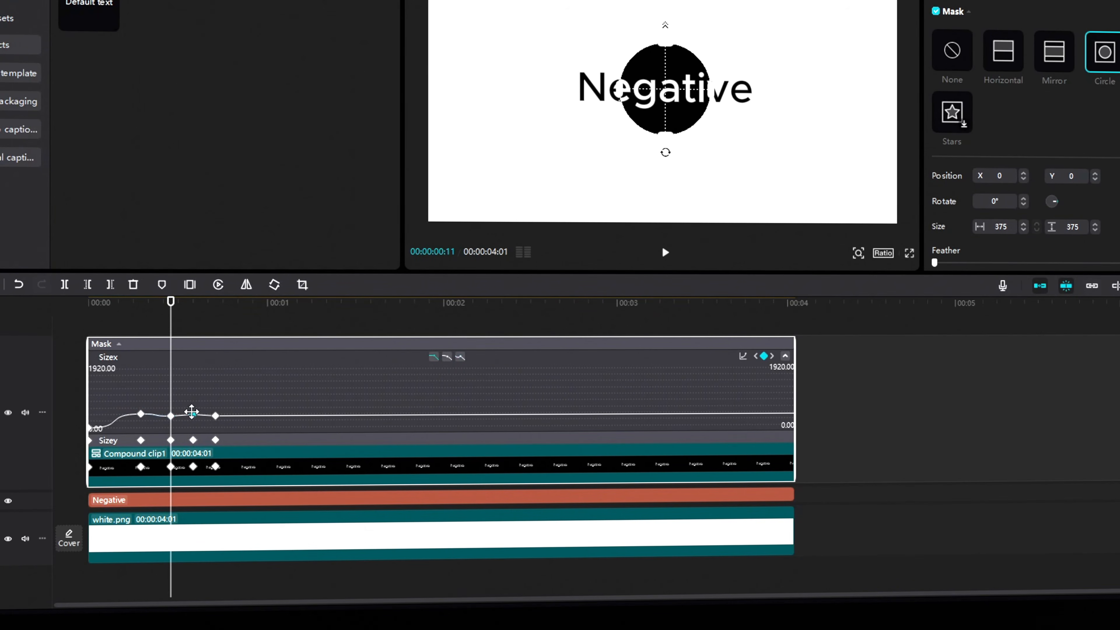
right_click(193, 414)
left_click(212, 425)
scroll(232, 514, "down", 2)
left_click(229, 543)
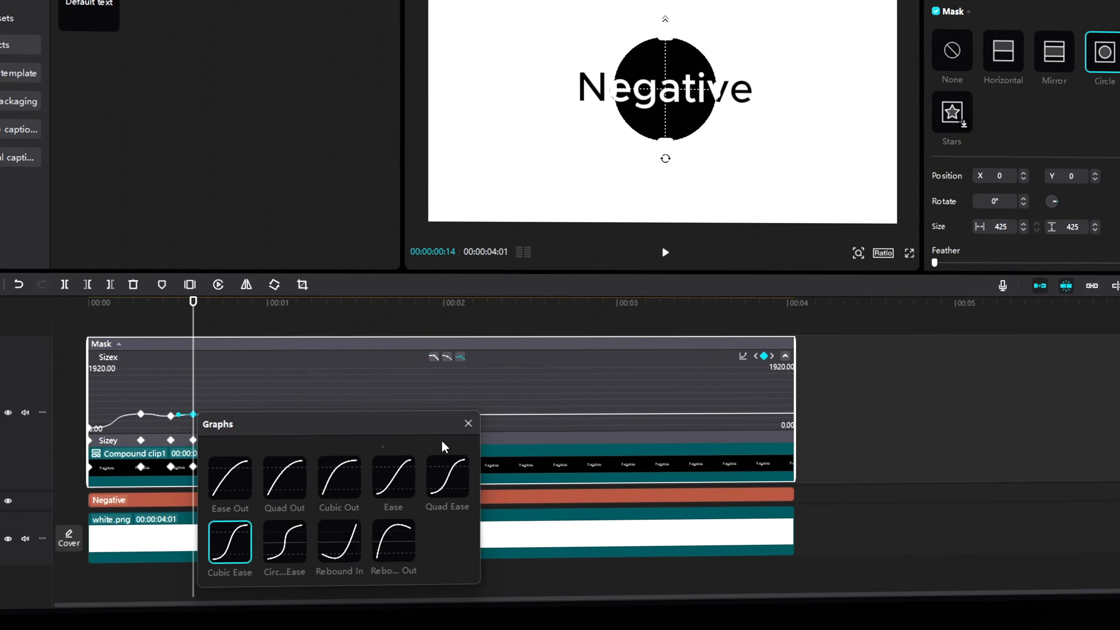
left_click(468, 423)
Apply the Cubic Ease graph to the mask's Size X keyframe at 00:00:00:17
right_click(216, 416)
left_click(242, 430)
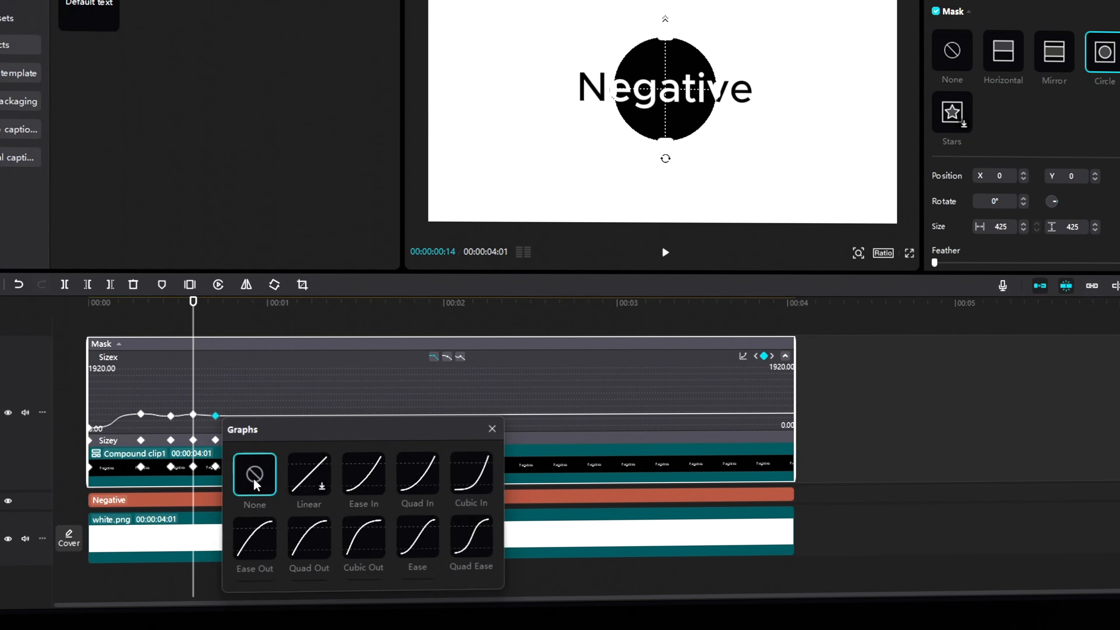
scroll(255, 507, "down", 2)
left_click(254, 547)
left_click(492, 428)
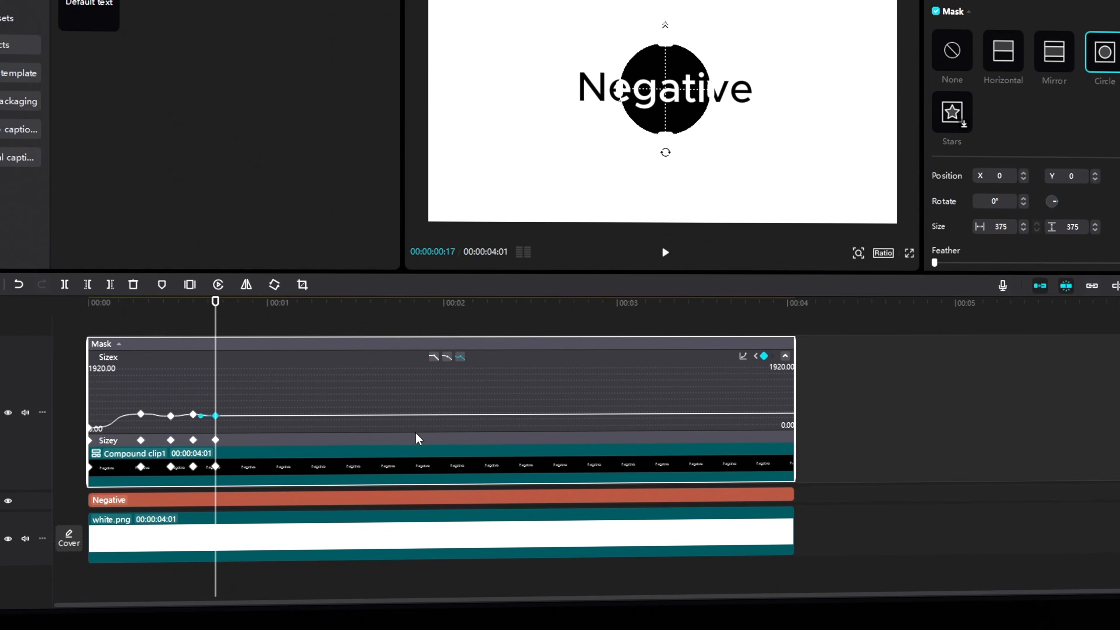
Expand the mask's Size Y curve and apply the Cubic Ease graph to its keyframe at 00:00:00:07
left_click(125, 443)
left_click(120, 388)
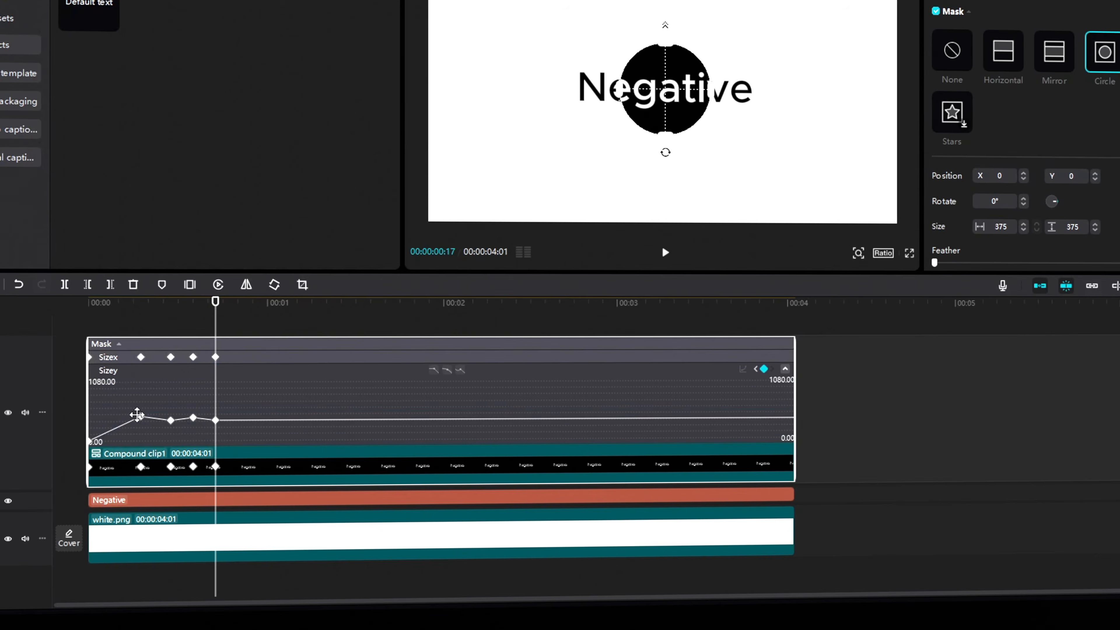
right_click(138, 416)
left_click(162, 427)
scroll(255, 507, "down", 2)
left_click(176, 546)
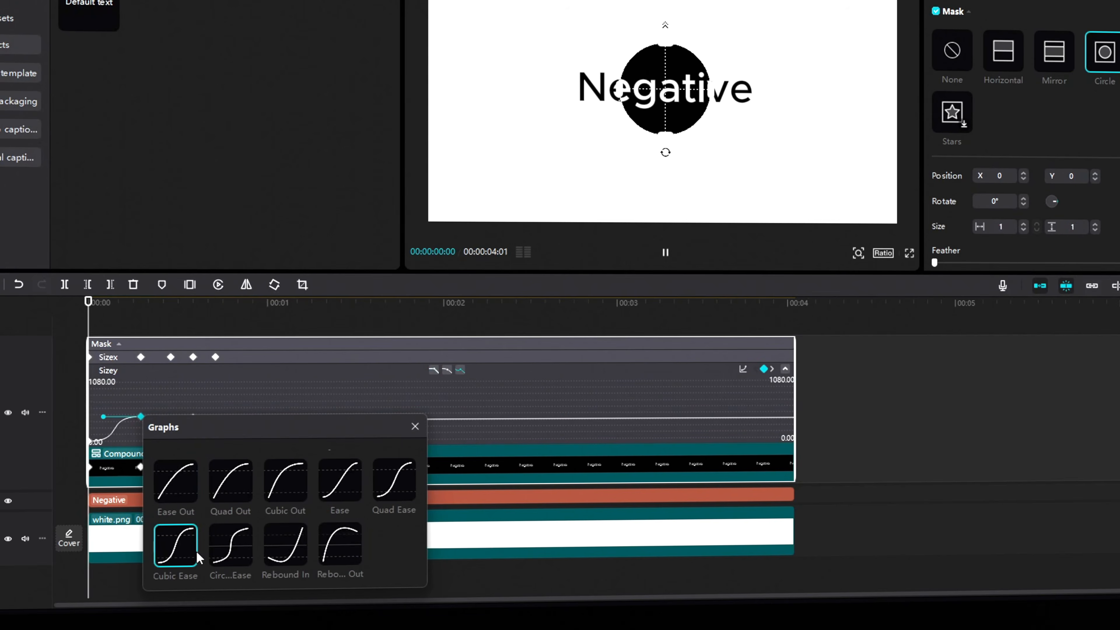
left_click(414, 427)
Apply the Cubic Ease graph to the mask's Size Y keyframe at 00:00:00:11
right_click(170, 420)
left_click(194, 431)
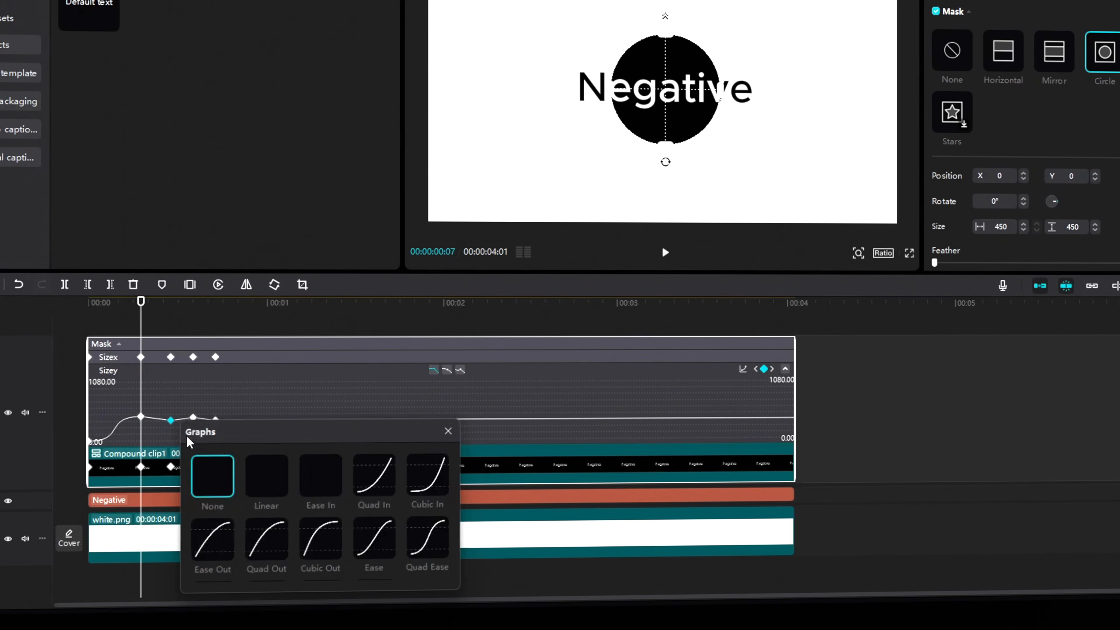
scroll(214, 536, "down", 2)
left_click(214, 536)
left_click(451, 430)
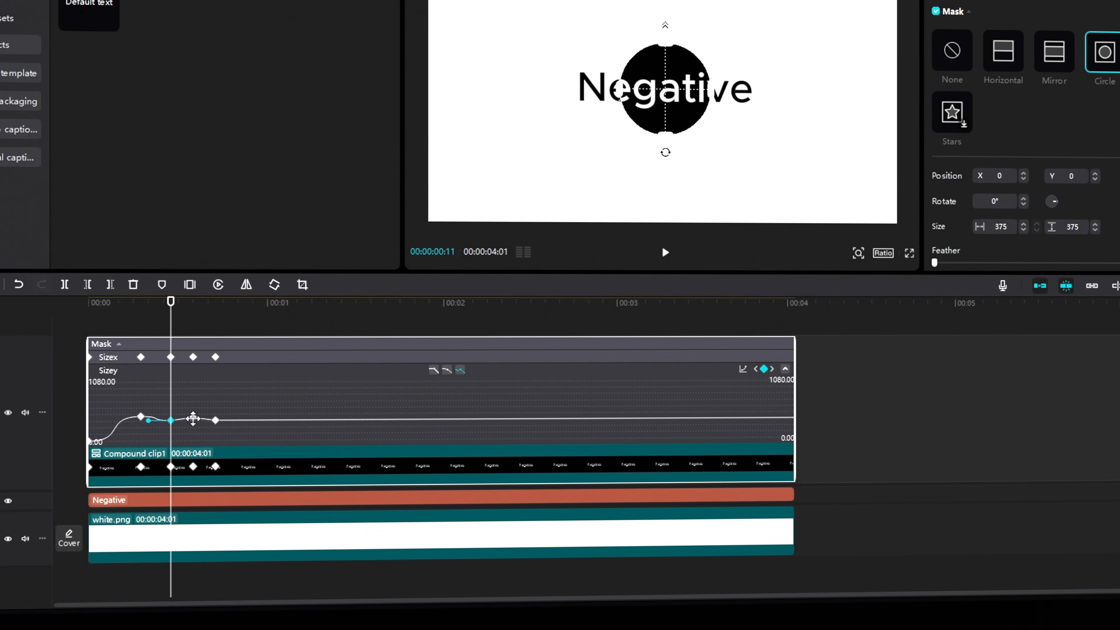
Apply the Cubic Ease graph to the mask's Size Y keyframe at 00:00:00:14
right_click(193, 418)
left_click(213, 427)
scroll(295, 507, "down", 1)
left_click(231, 549)
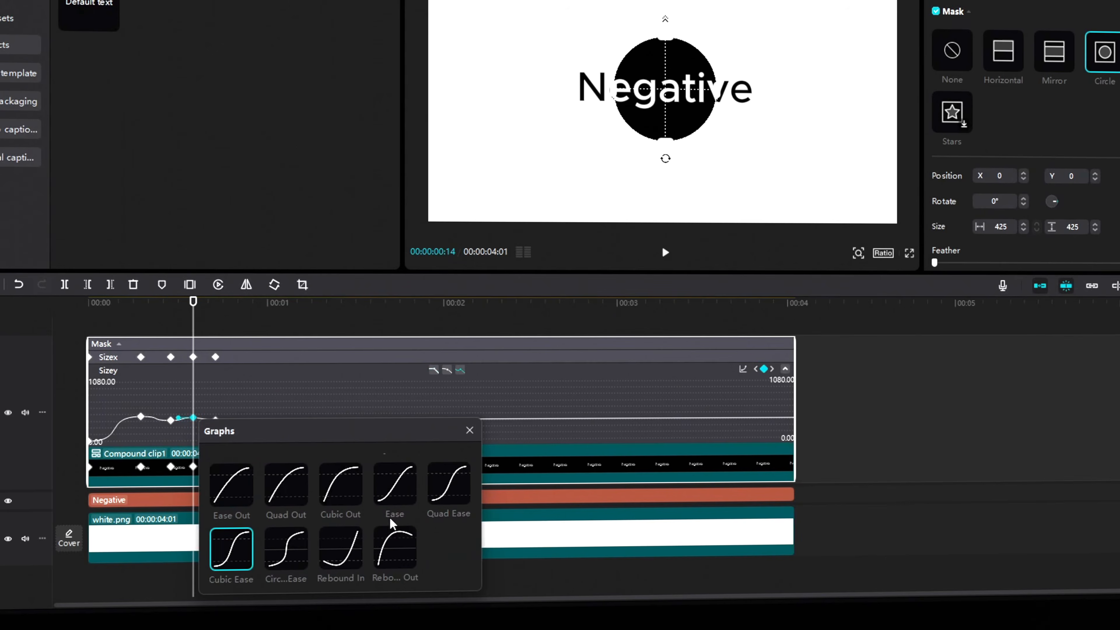
left_click(469, 430)
Apply the Cubic Ease graph to the mask's Size Y keyframe at 00:00:00:17
right_click(216, 419)
left_click(233, 427)
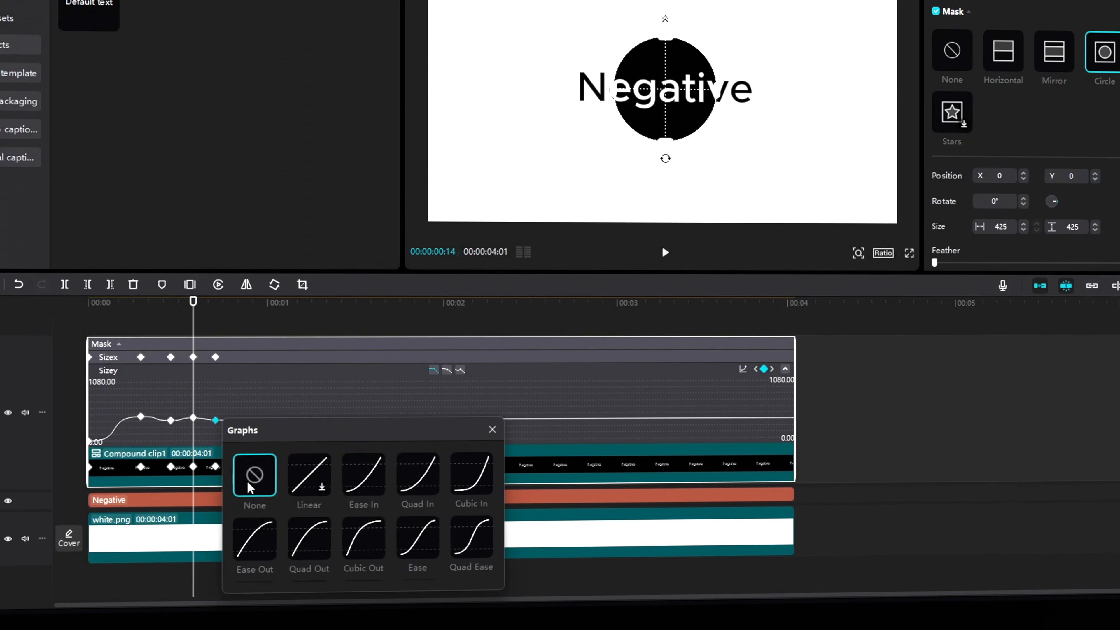
scroll(252, 507, "down", 1)
left_click(254, 544)
left_click(492, 429)
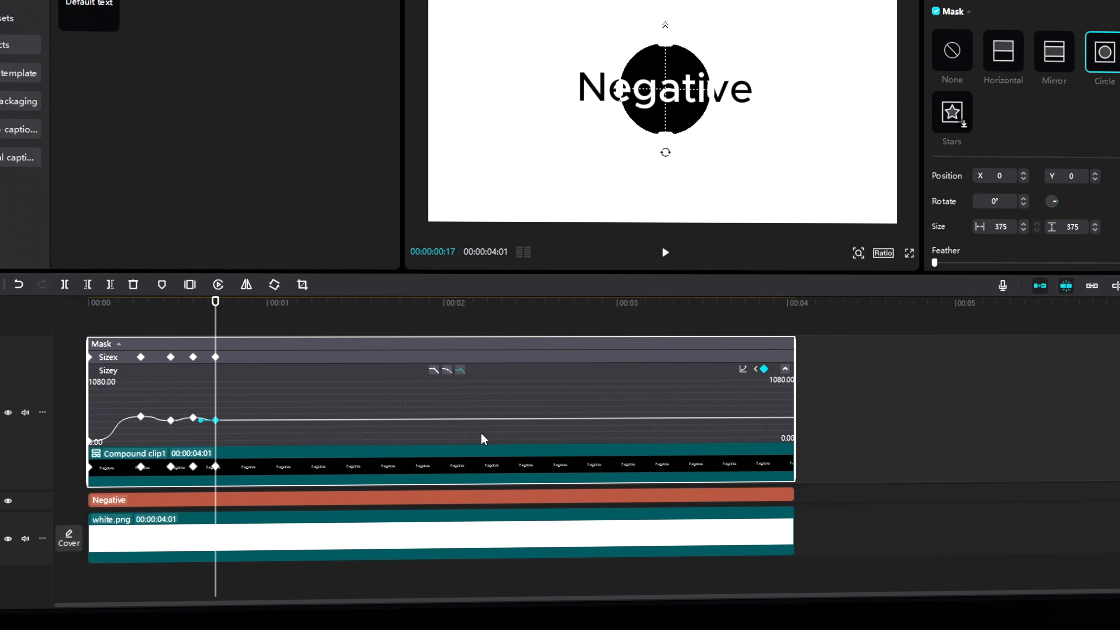
Collapse the keyframe animation of Compound clip1 and add a mask position keyframe at 00:00:00:17
left_click(447, 324)
left_click(119, 344)
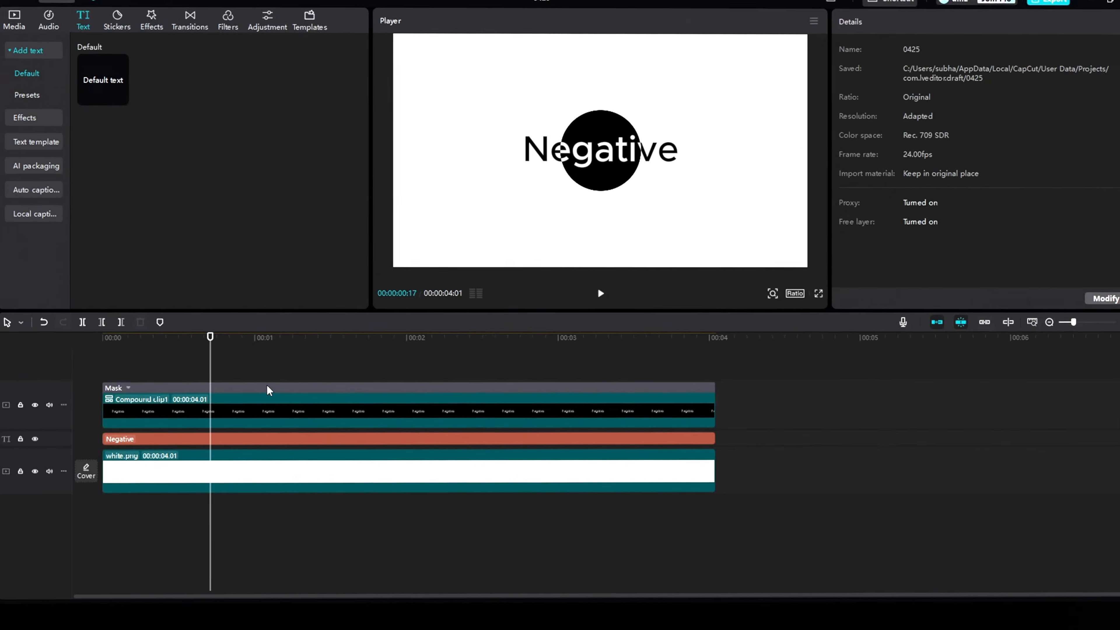
left_click(268, 397)
left_click(893, 27)
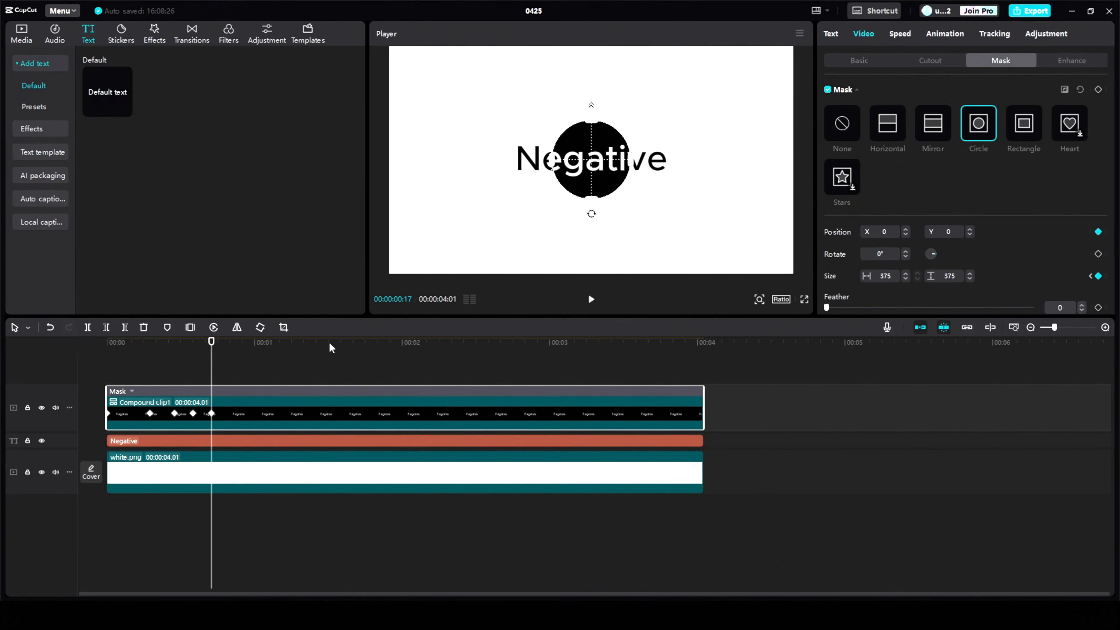
Move the circle mask to X -310, Y 150 at 00:00:01:08 and to X -280, Y -213 at 00:00:02:00
left_click_drag(216, 378, 304, 379)
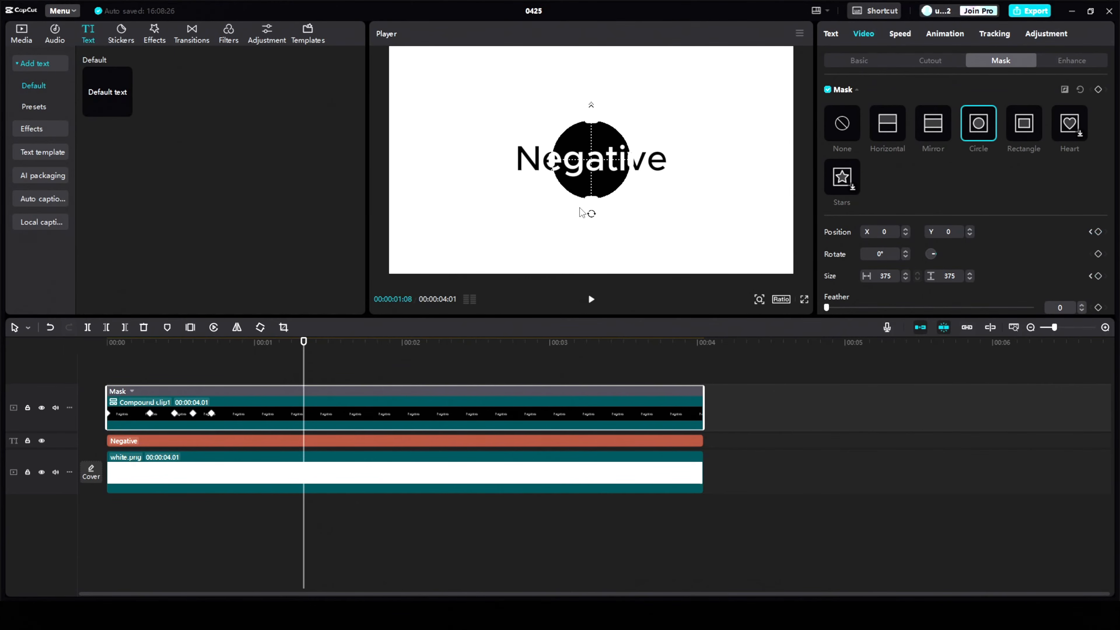
left_click_drag(586, 174, 512, 140)
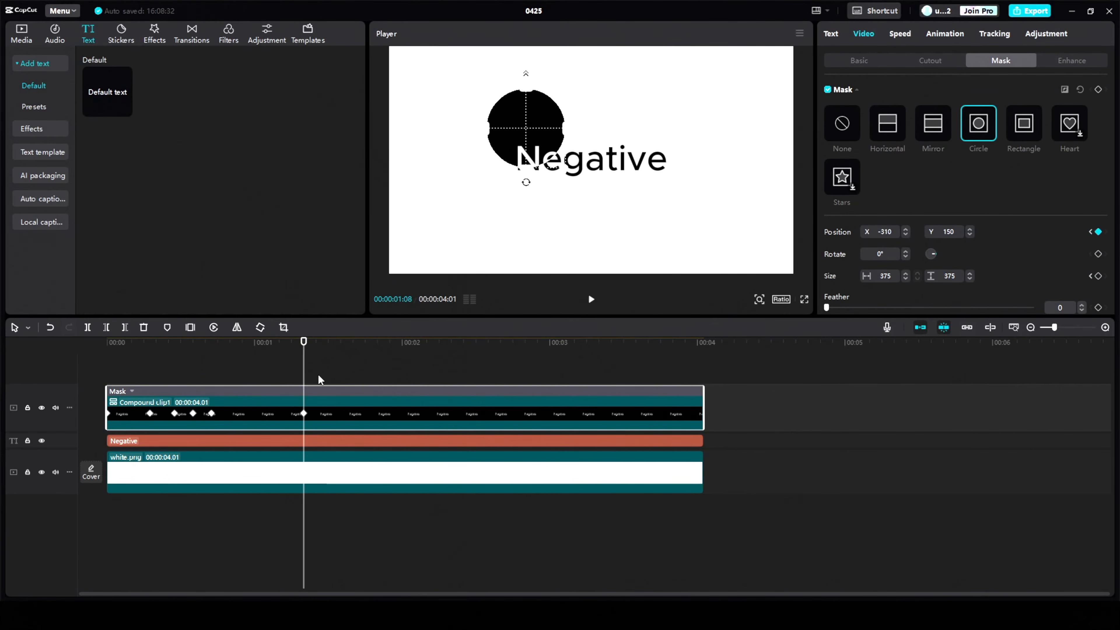
left_click_drag(304, 380, 401, 381)
left_click_drag(529, 136, 536, 212)
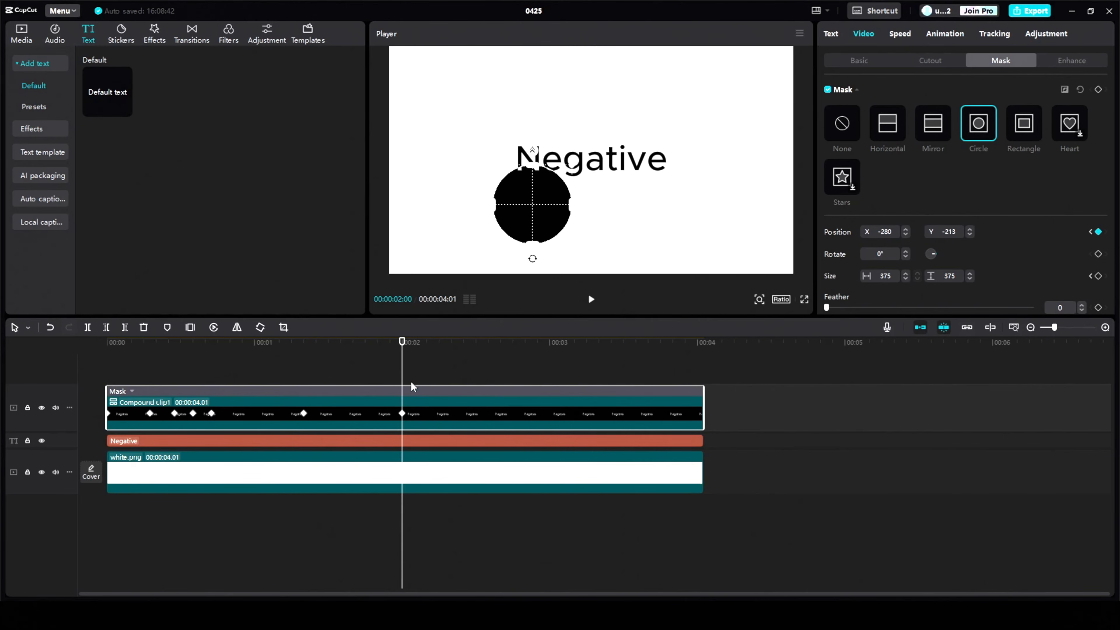
Move the circle mask to X 255, Y 0 at 00:00:02:14 and to X 0, Y 80 at 00:00:03:04
left_click_drag(404, 377, 490, 378)
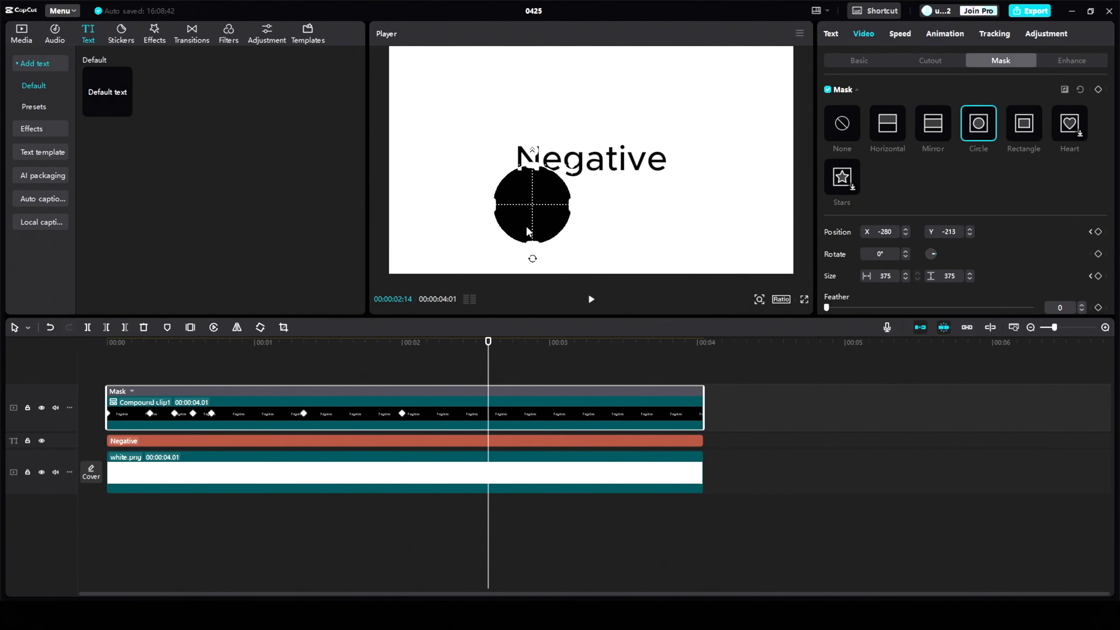
left_click_drag(529, 233, 642, 185)
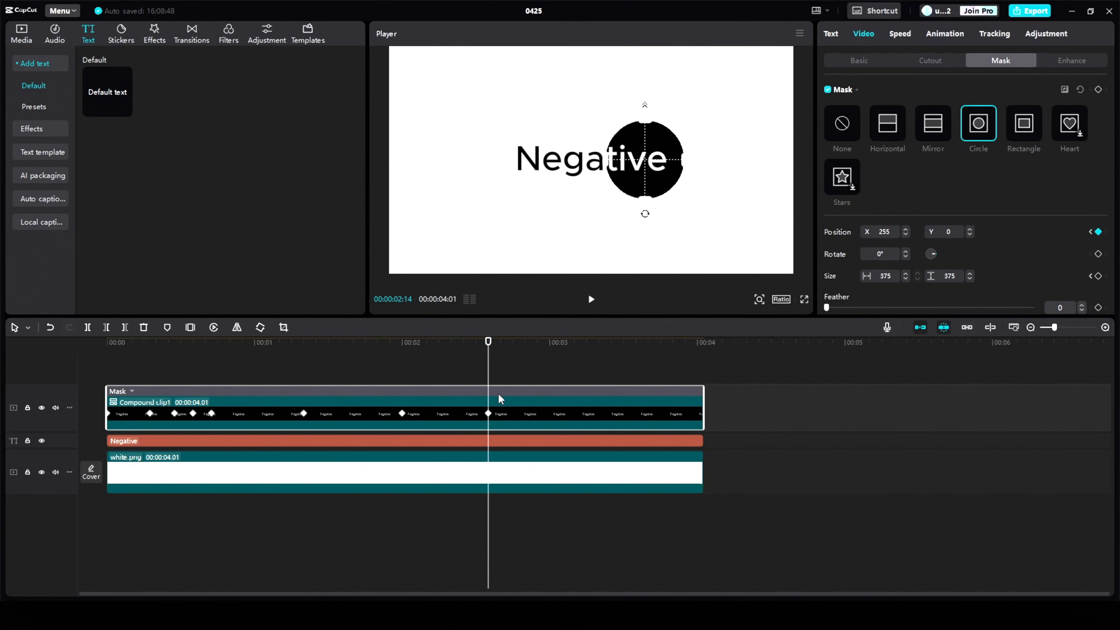
left_click_drag(487, 370, 574, 371)
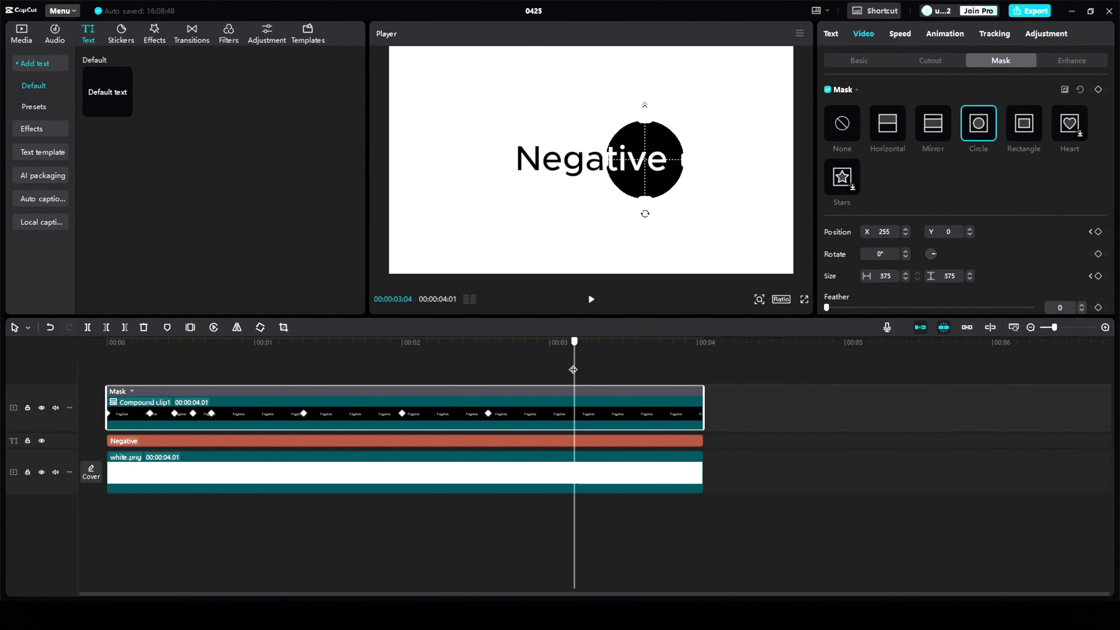
left_click_drag(641, 176, 594, 153)
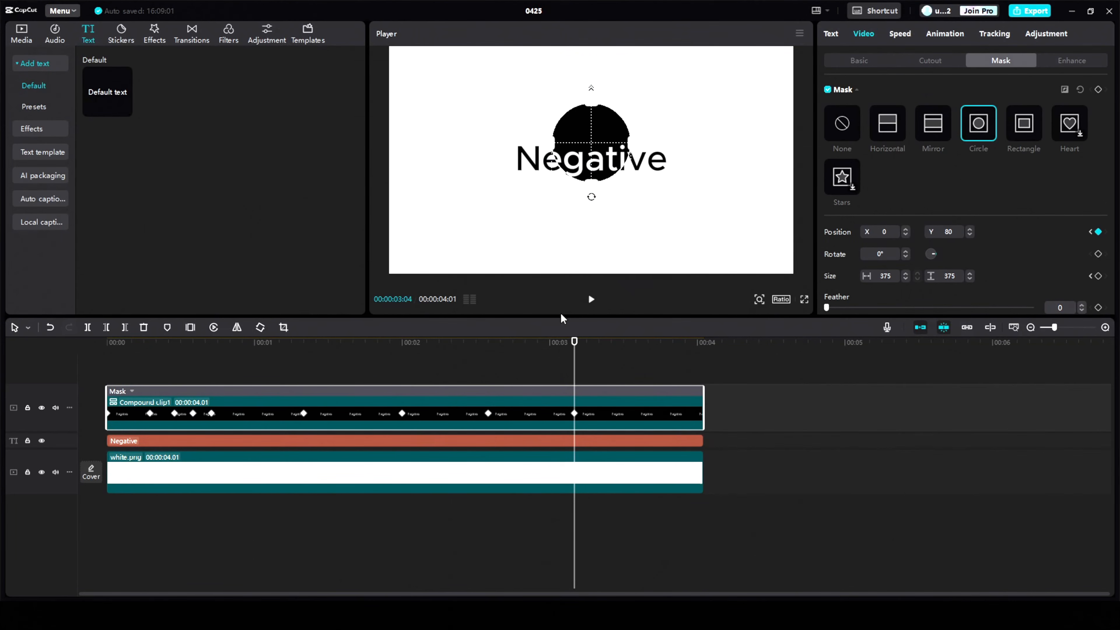
Expand the mask's keyframe animation and apply the Ease graph to the Position X keyframe at 00:00:01:08
left_click_drag(573, 365, 304, 383)
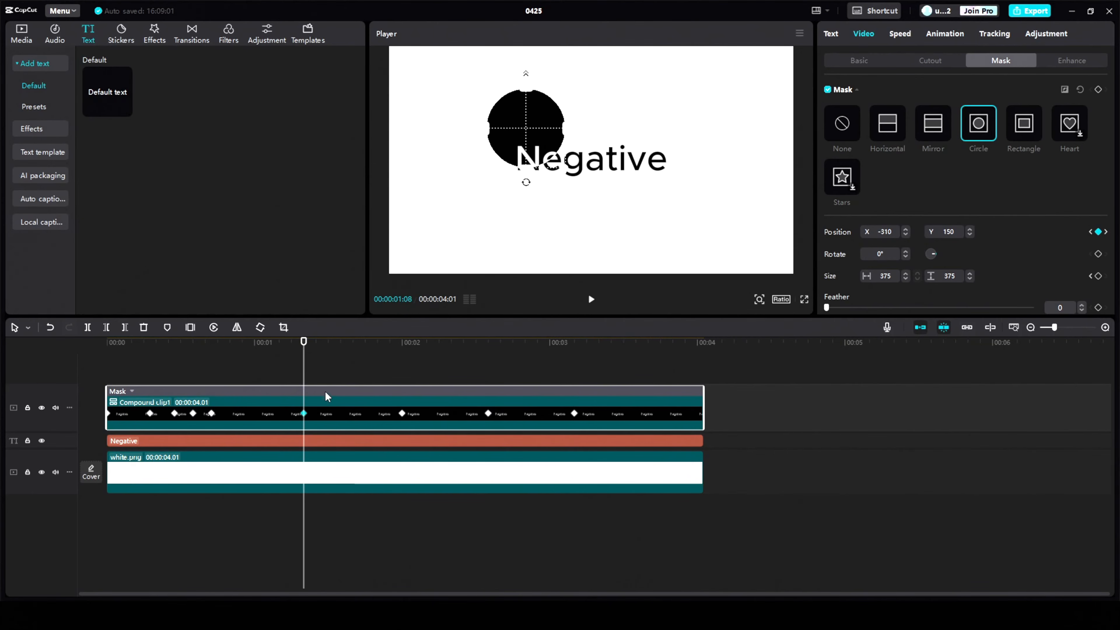
left_click(136, 392)
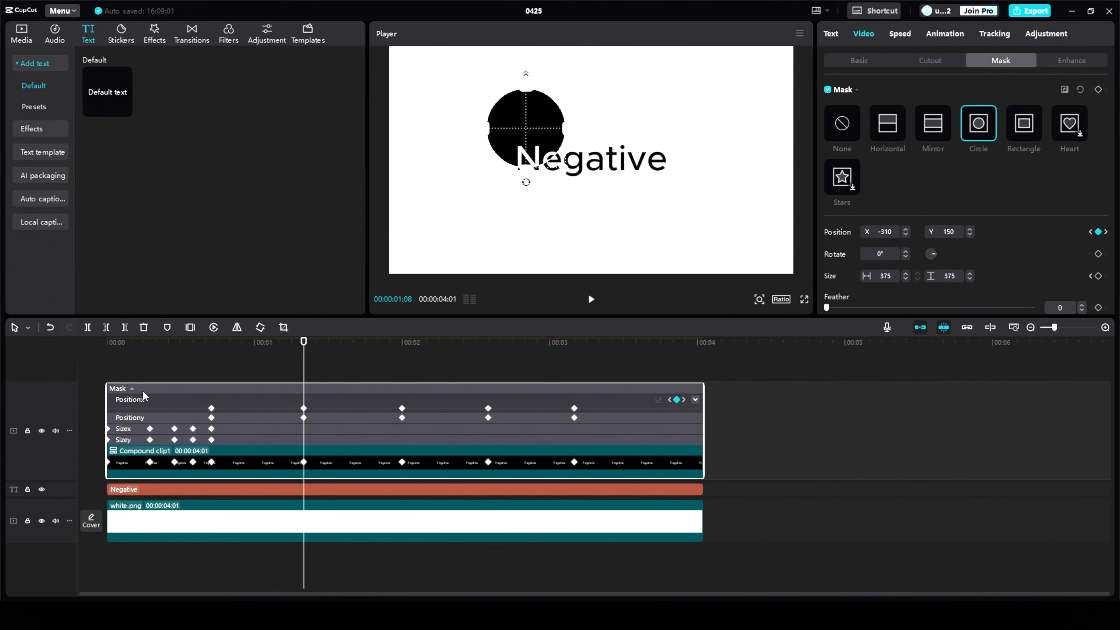
right_click(304, 408)
left_click(325, 420)
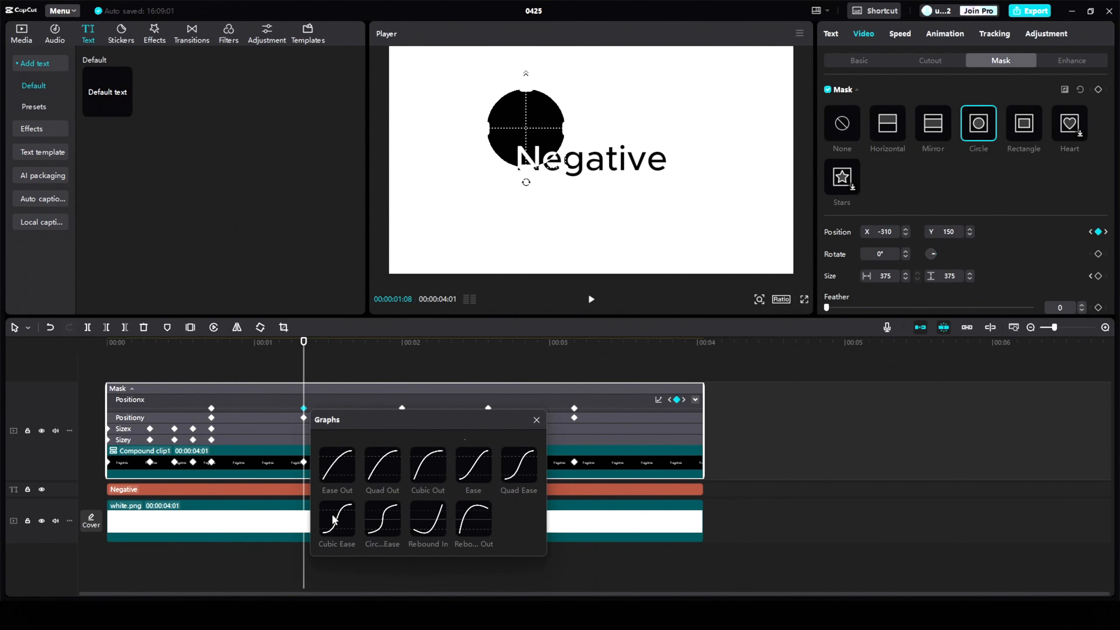
left_click(471, 468)
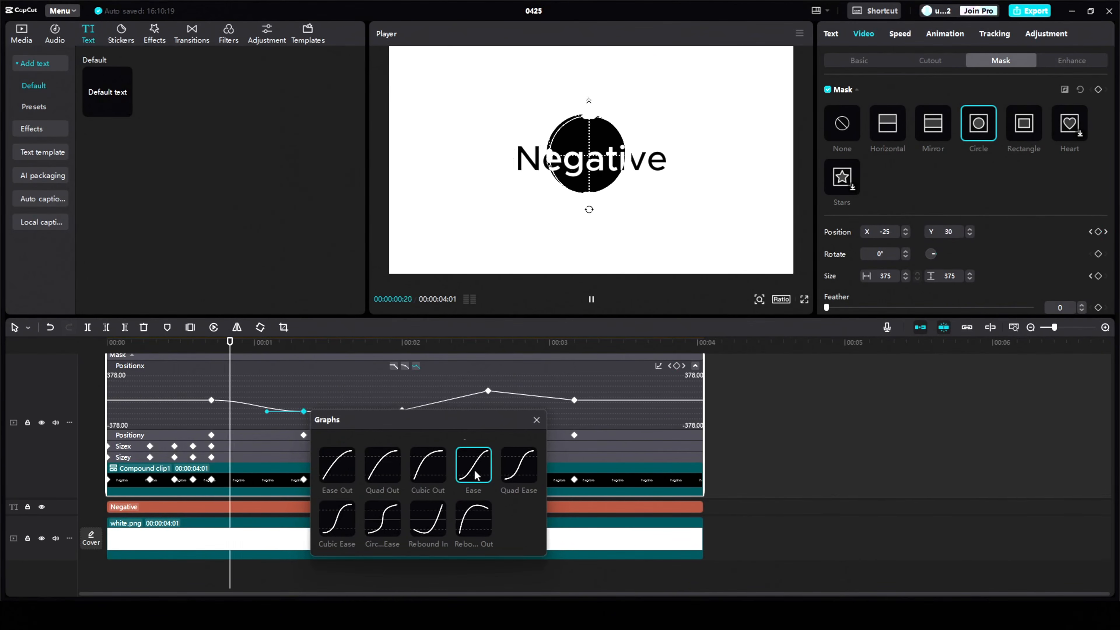
left_click(536, 420)
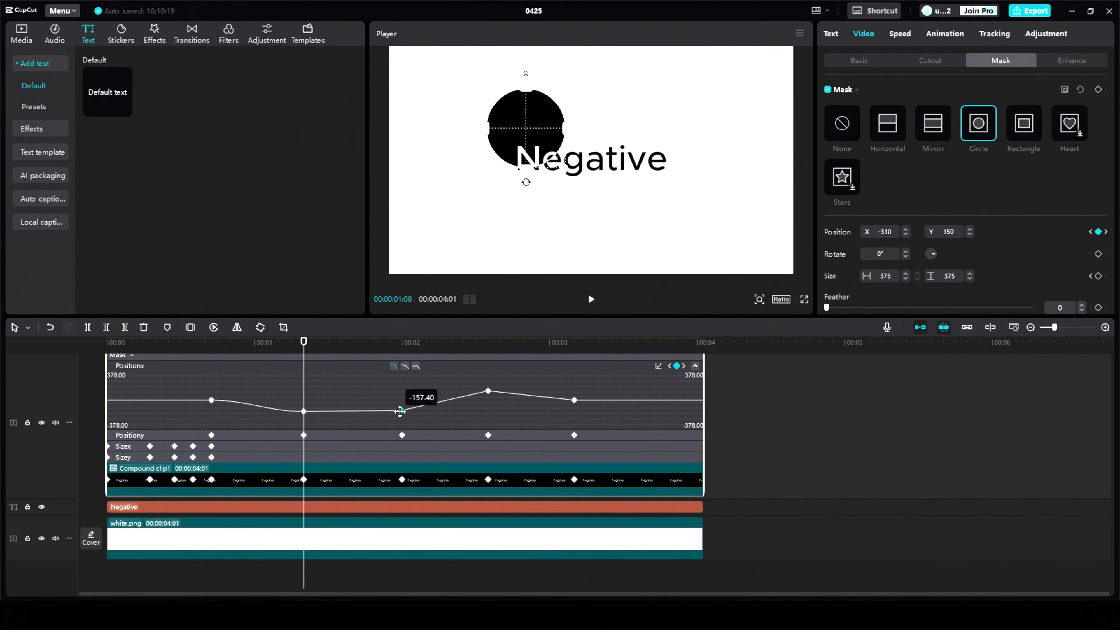
Apply the Ease graph to the mask's Position X keyframe at 00:00:02:00
right_click(401, 411)
left_click(421, 423)
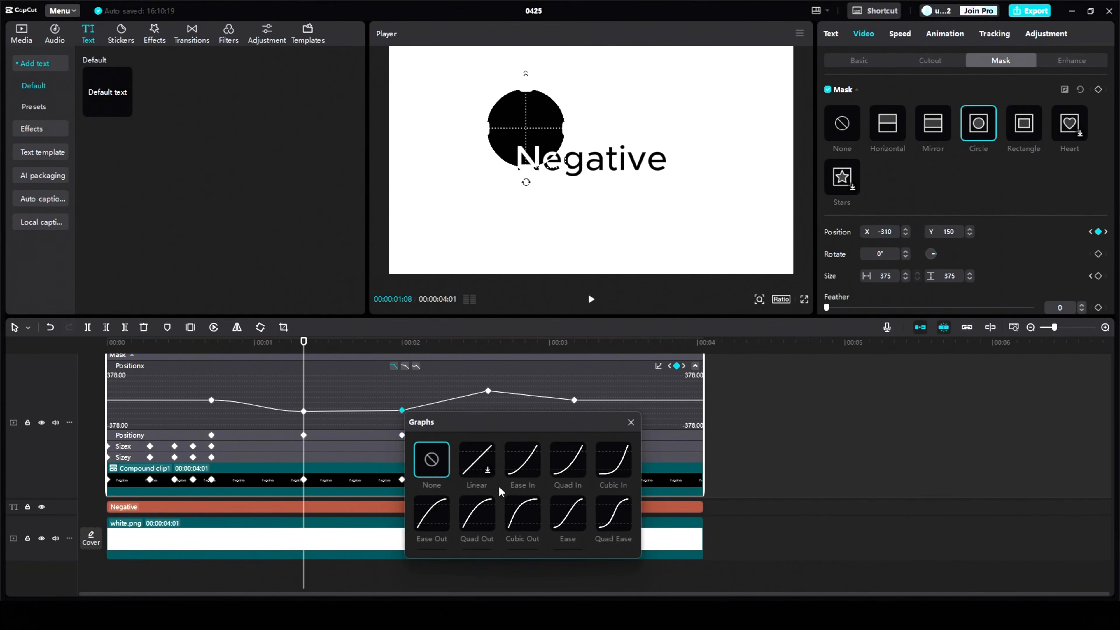
left_click(571, 514)
left_click(632, 423)
Apply the Ease graph to the mask's Position X keyframe at 00:00:02:14
left_click(484, 390)
right_click(484, 390)
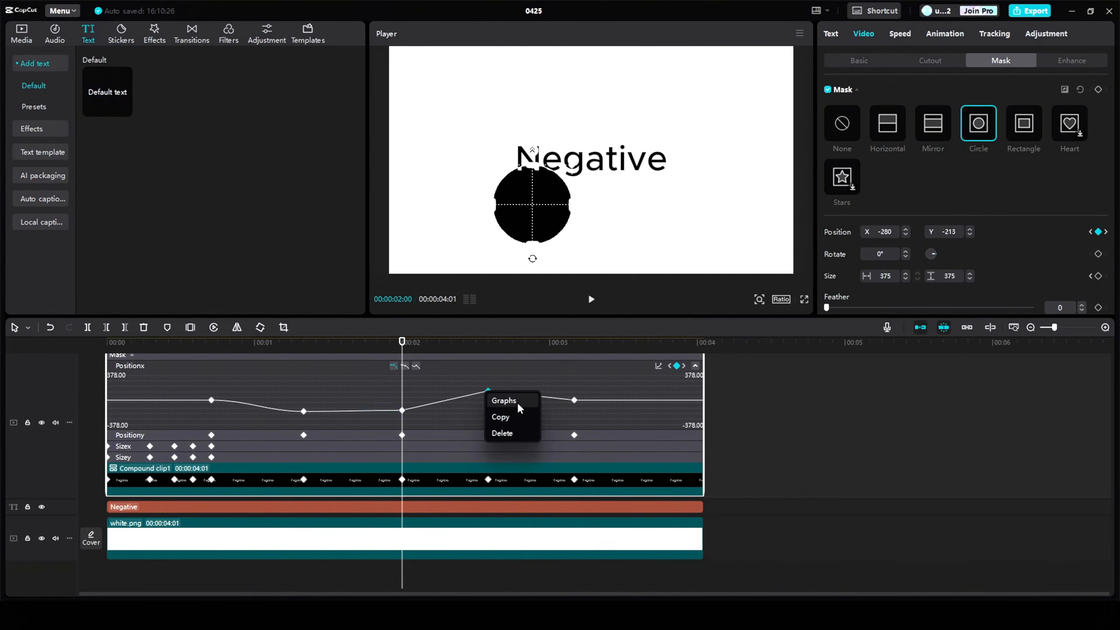
left_click(504, 402)
left_click(648, 500)
left_click(717, 398)
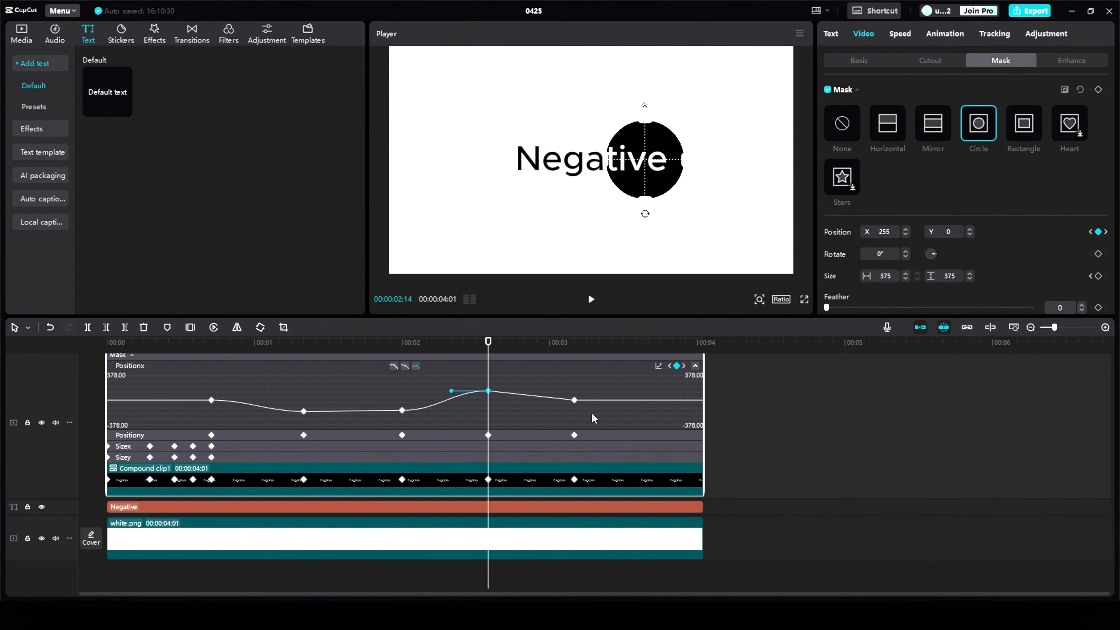
Apply the Ease graph to the mask's Position X keyframe at 00:00:03:04 and collapse the mask's keyframe animation
left_click_drag(494, 358, 575, 361)
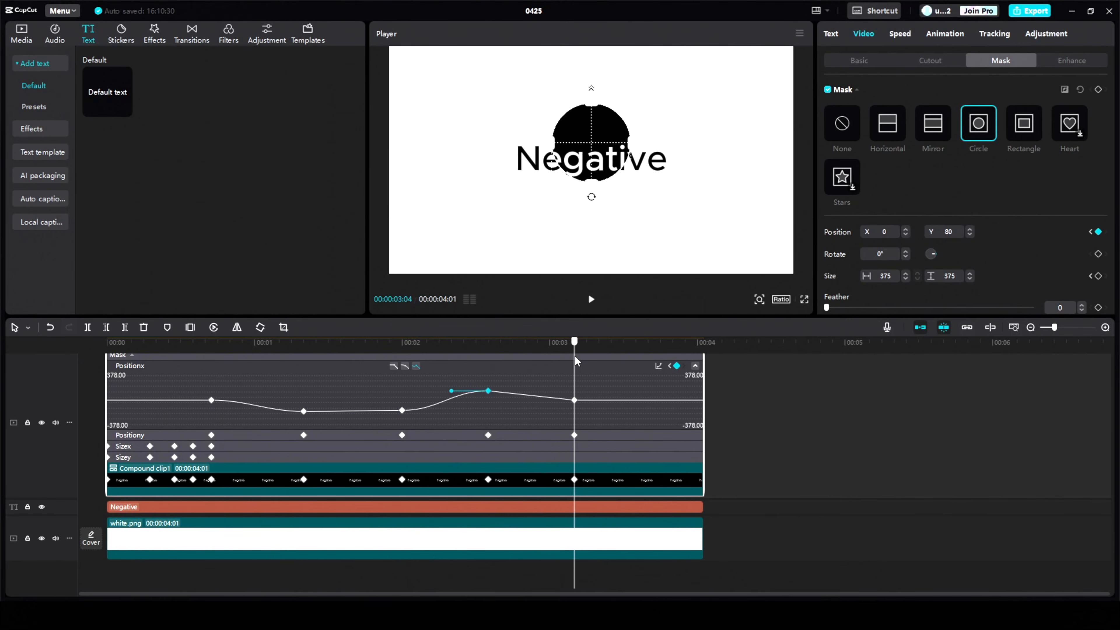
right_click(574, 400)
left_click(591, 410)
left_click(745, 508)
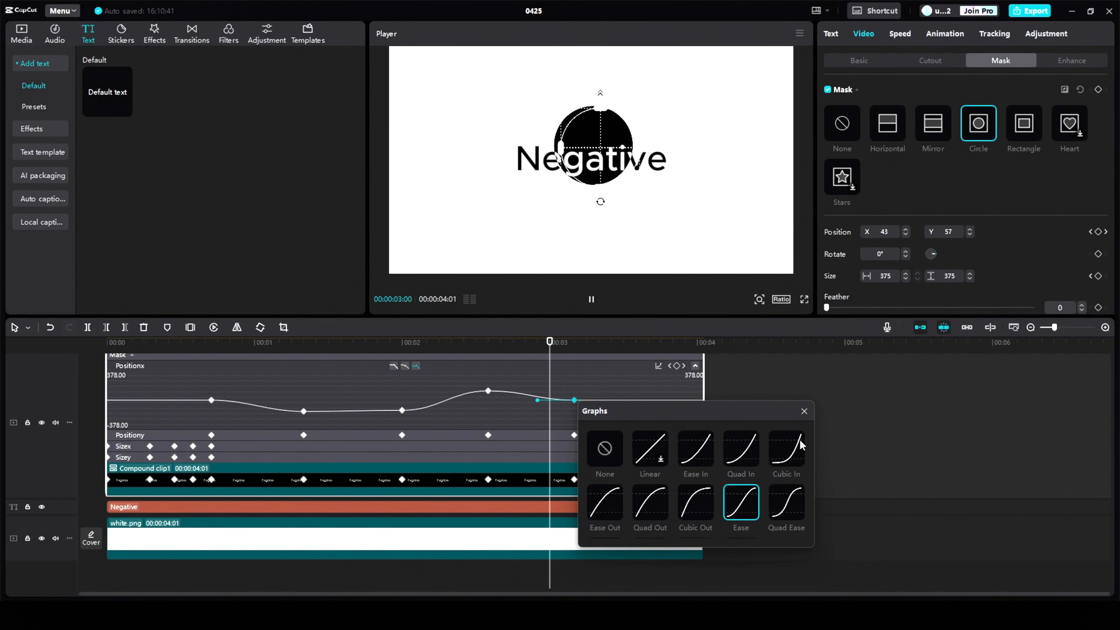
left_click(803, 411)
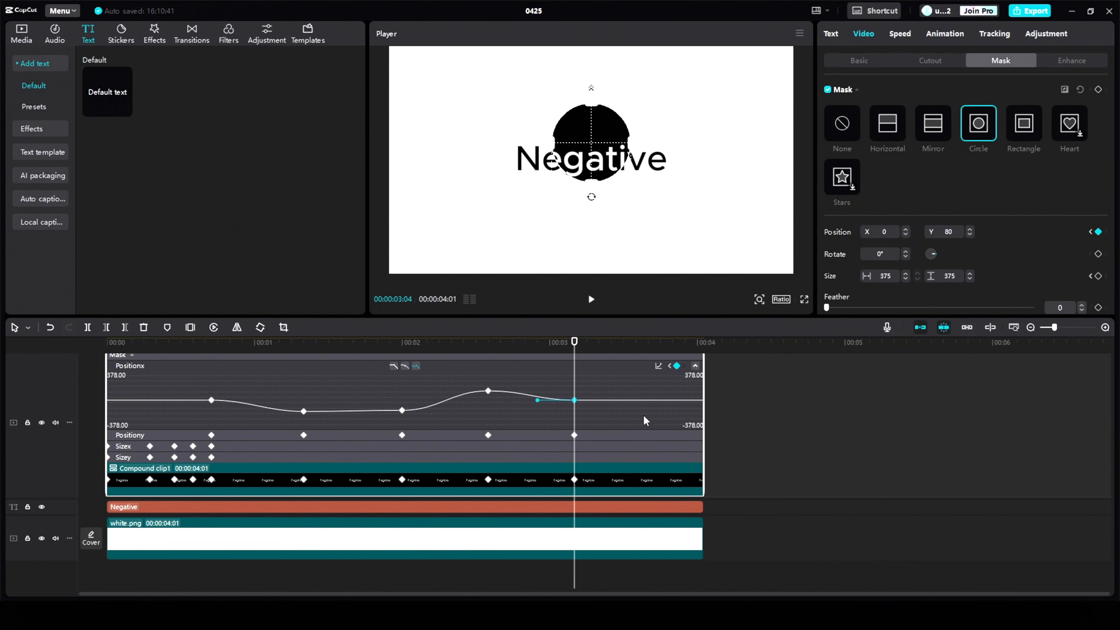
scroll(644, 420, "up", 1)
left_click(132, 383)
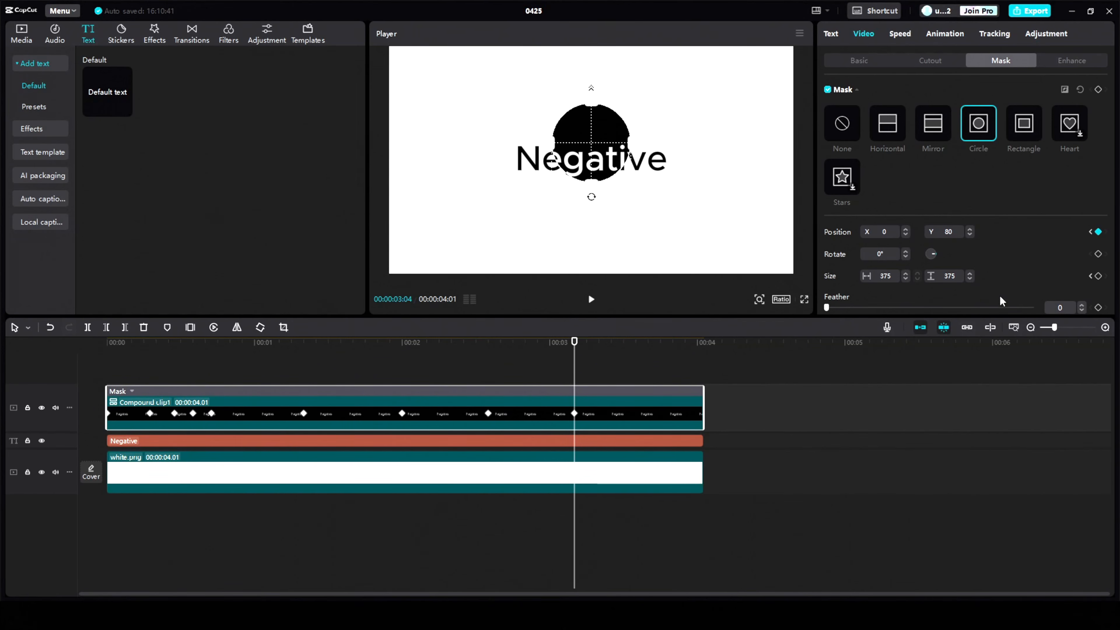
Add a mask size keyframe at 00:00:03:04 and set the mask's size to 450 by 450 at 00:00:03:10
left_click(1097, 278)
key("Right")
key("Right")
key("Right")
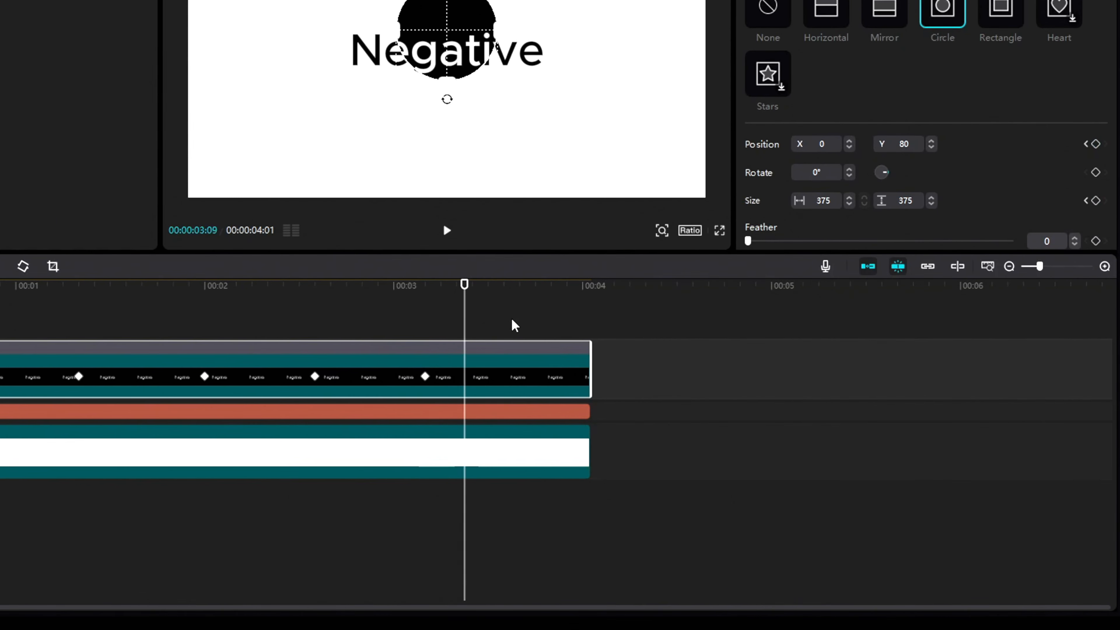
key("Right")
key("Right")
key("Right")
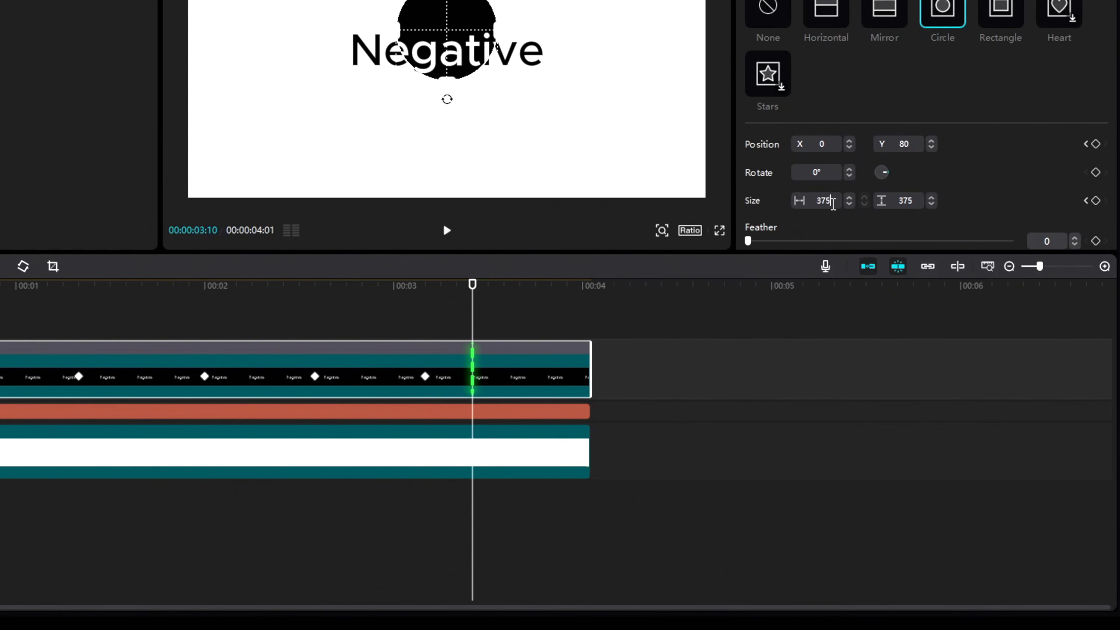
double_click(823, 200)
type("450")
key("Return")
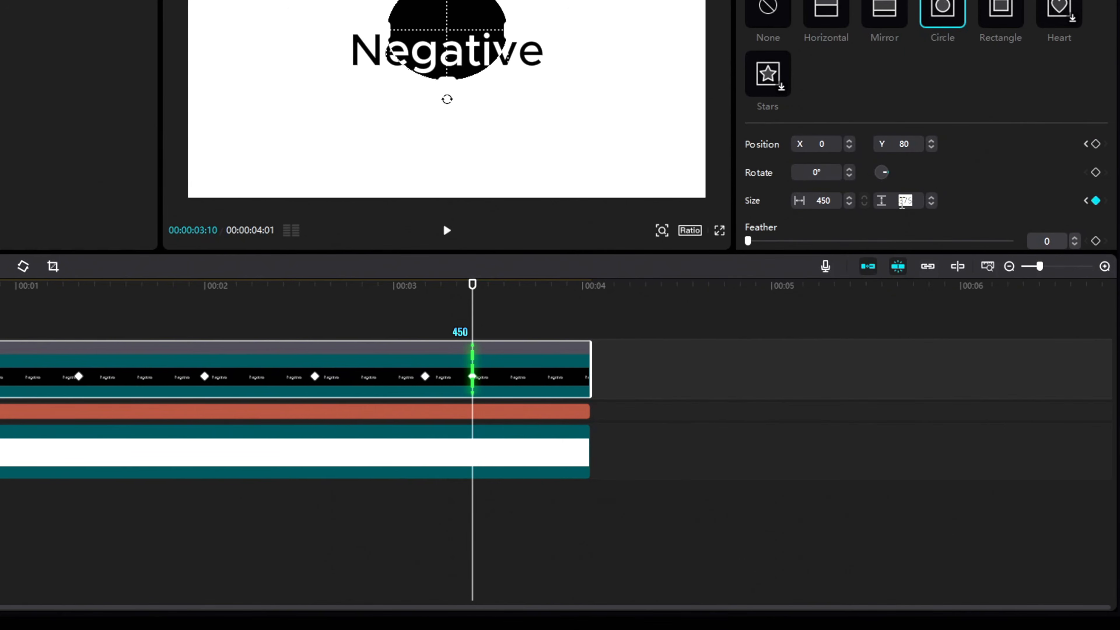
type("250")
key("Return")
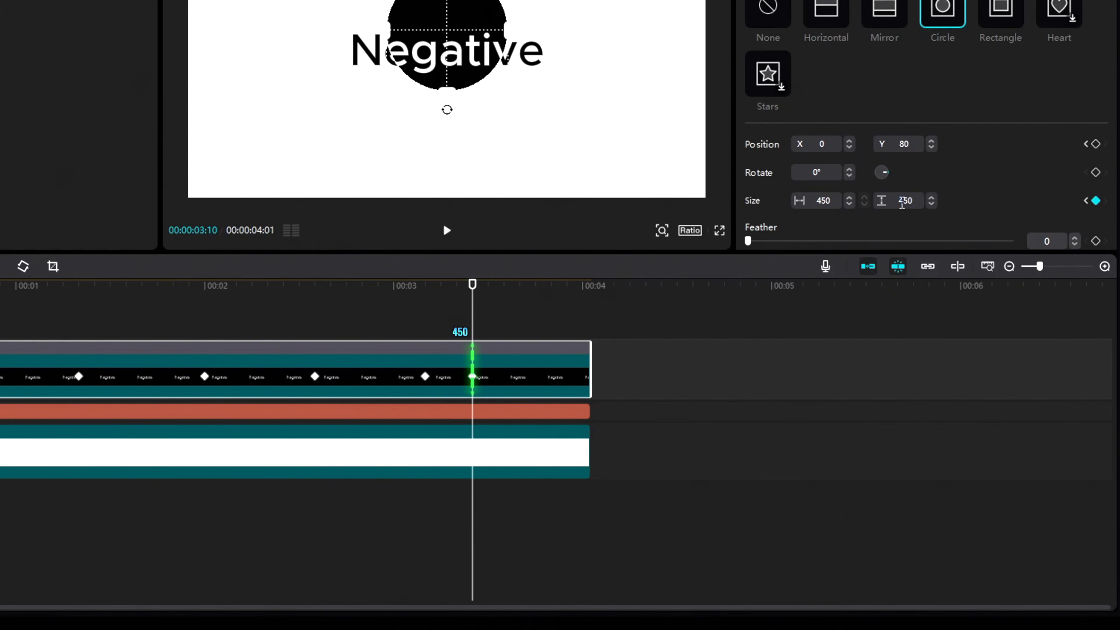
Set the mask's size to 1 by 1 at 00:00:03:16
key("Right")
key("Right")
key("Right")
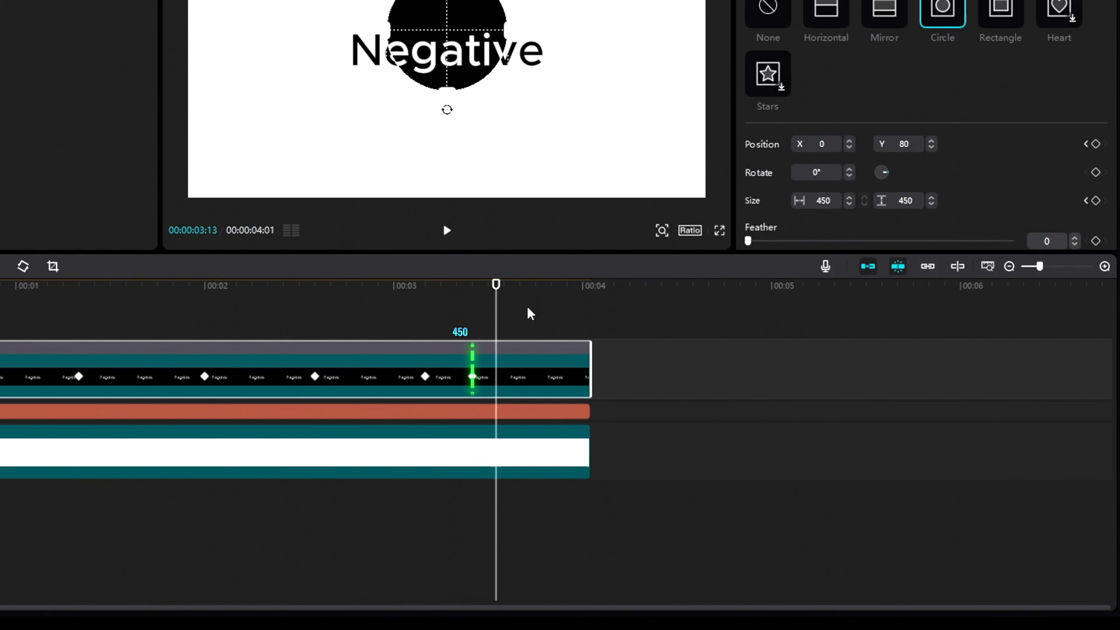
key("Right")
key("Right")
key("Right")
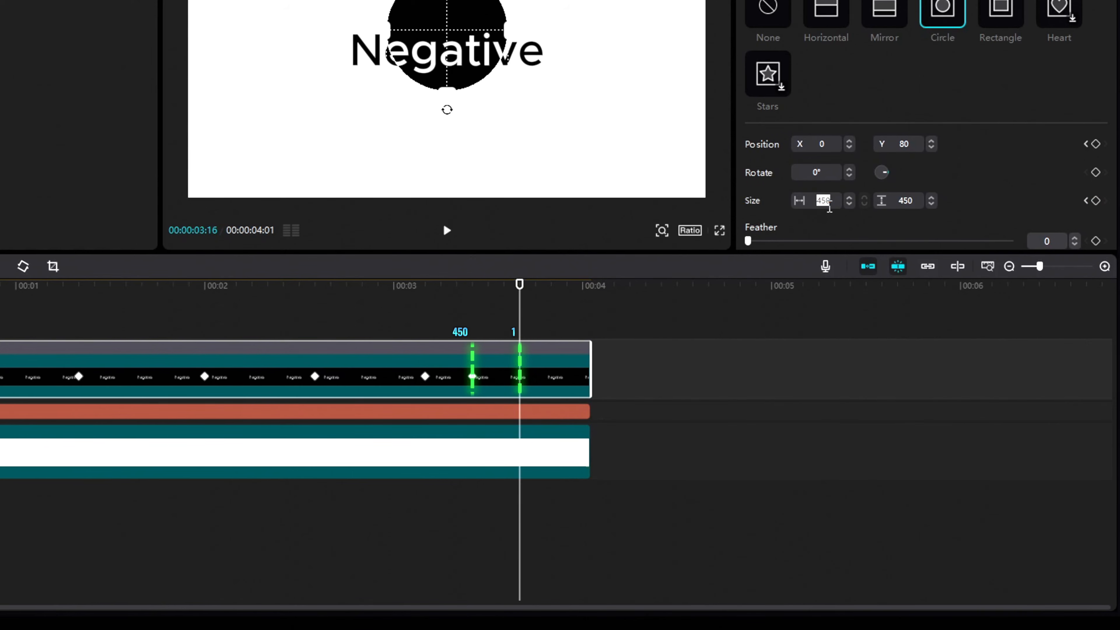
type("1")
key("Return")
left_click(916, 200)
type("1")
key("Return")
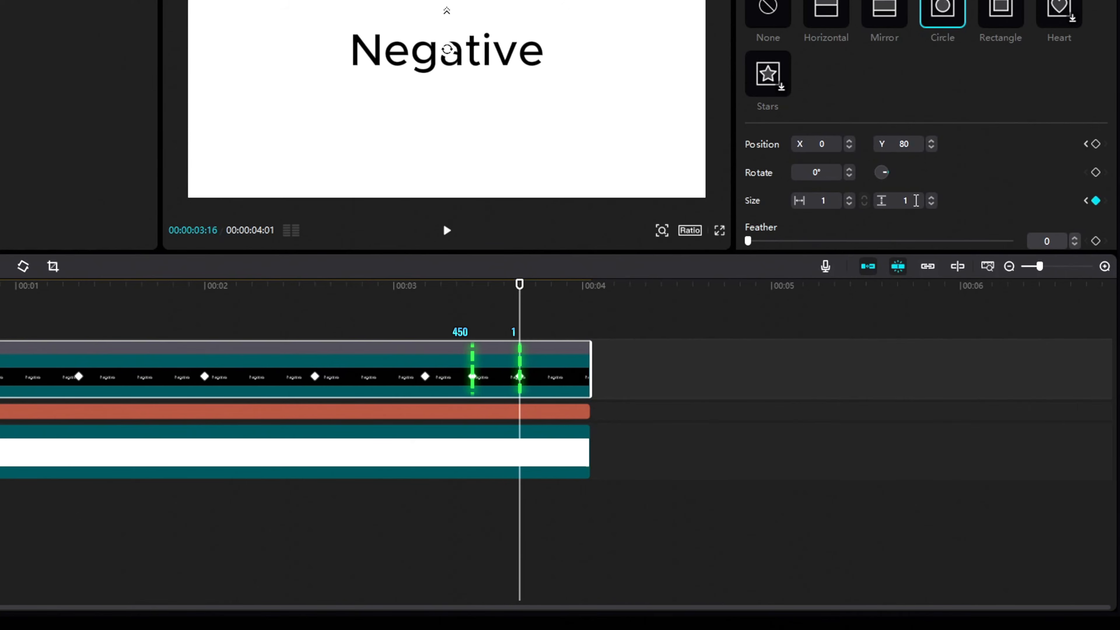
Play back the mask animation from the start and check the compound clip up to 00:00:03:10
left_click(307, 320)
key("space")
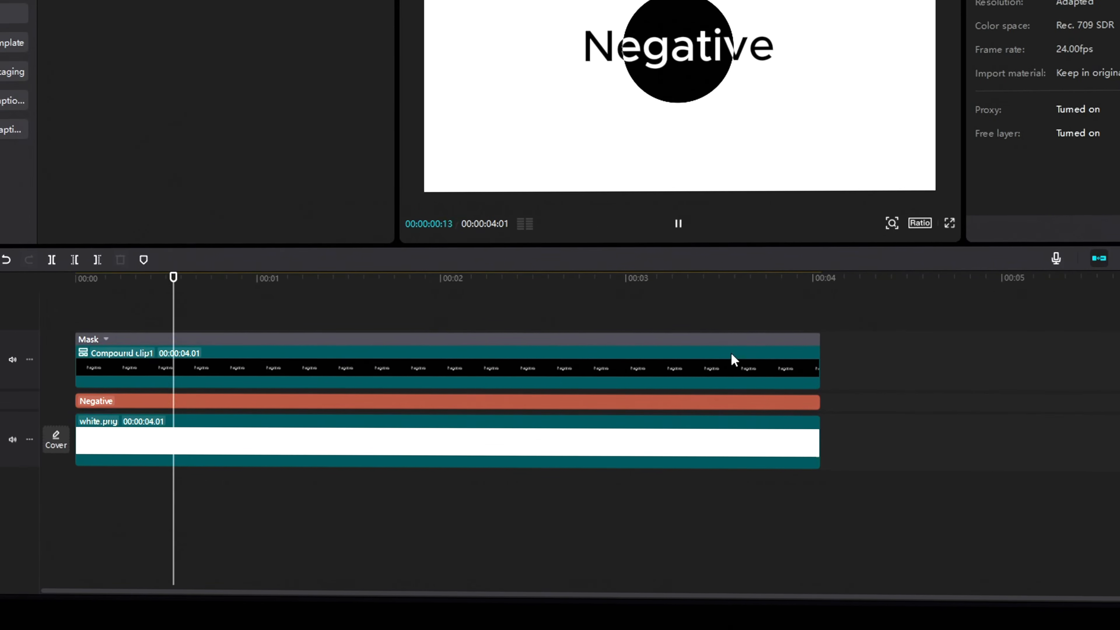
left_click(707, 355)
left_click_drag(183, 303, 703, 325)
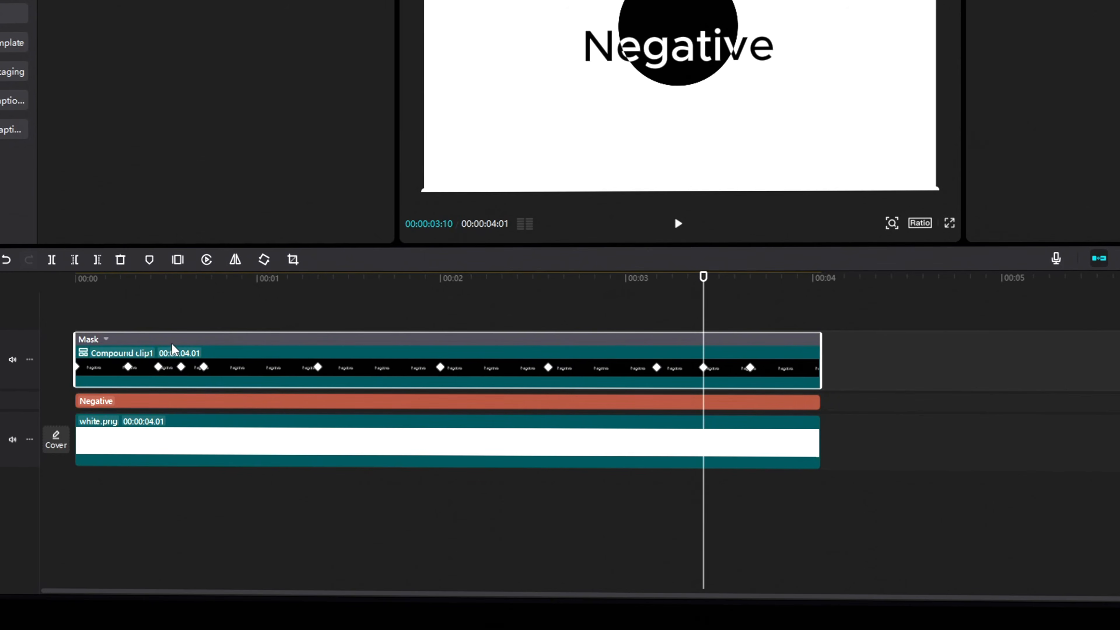
Expand the mask's Size X curve and apply the Cubic Ease graph to its keyframe at 00:00:03:10
left_click(104, 339)
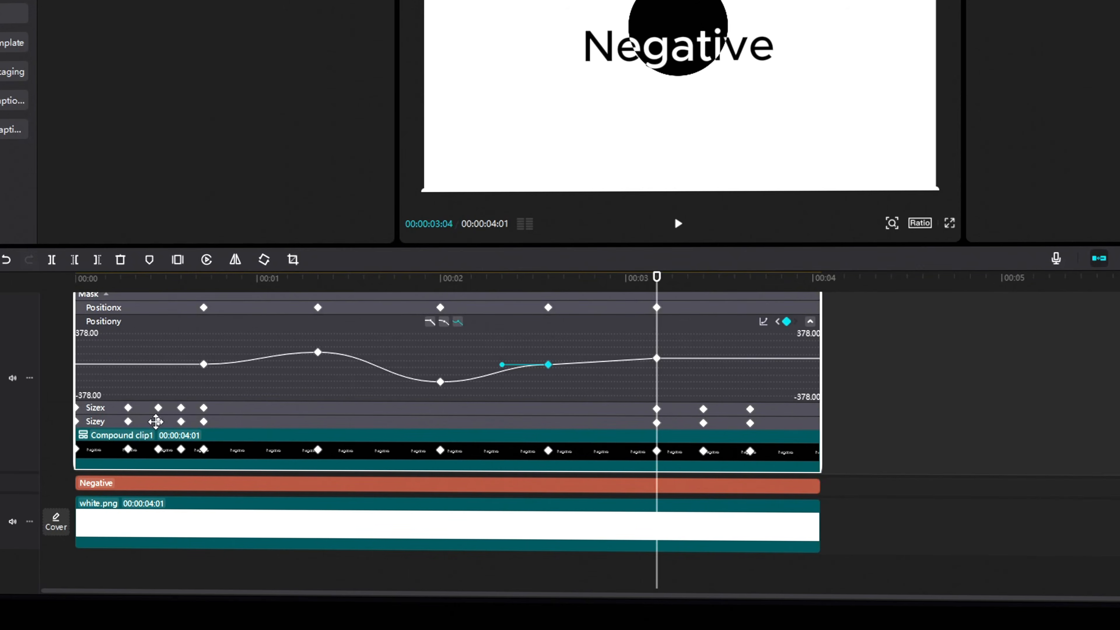
left_click(113, 413)
double_click(572, 382)
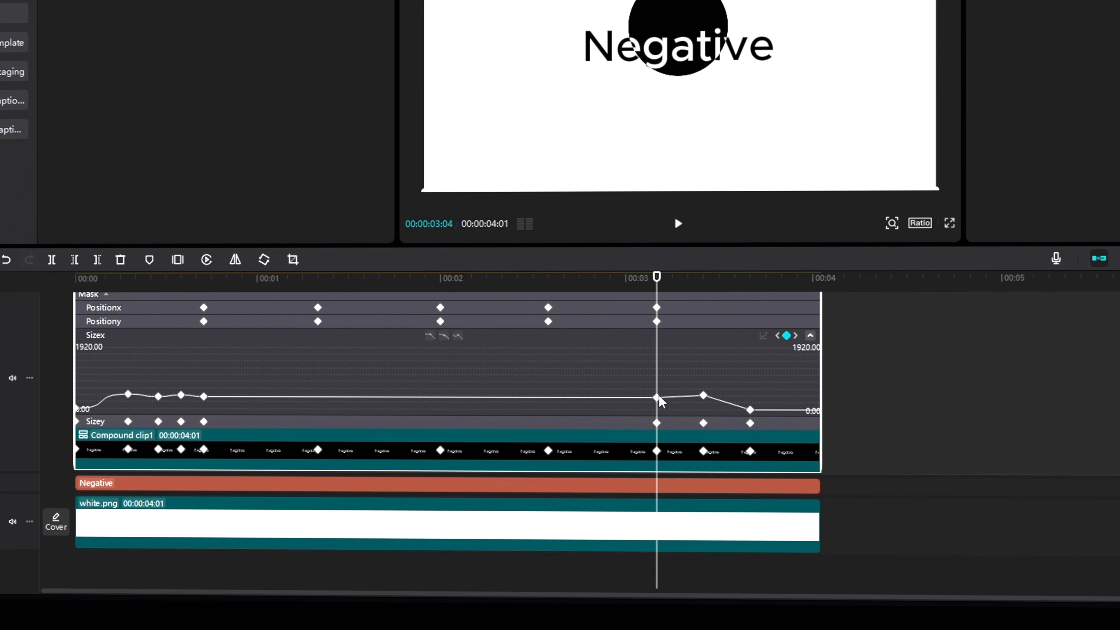
right_click(701, 397)
left_click(723, 406)
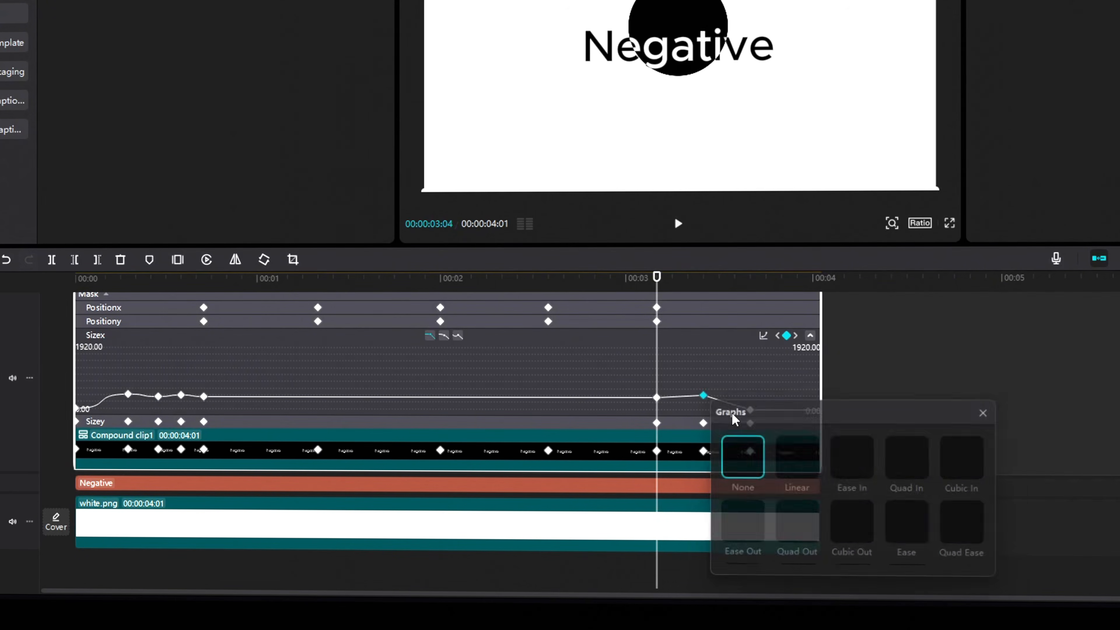
scroll(890, 518, "down", 2)
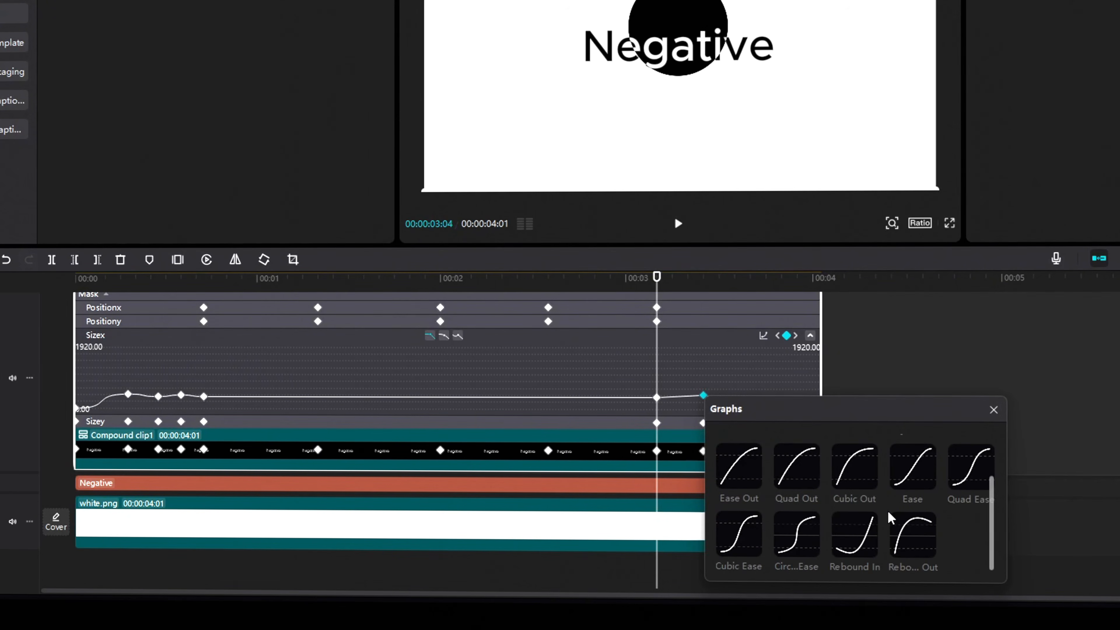
left_click(745, 536)
left_click(992, 414)
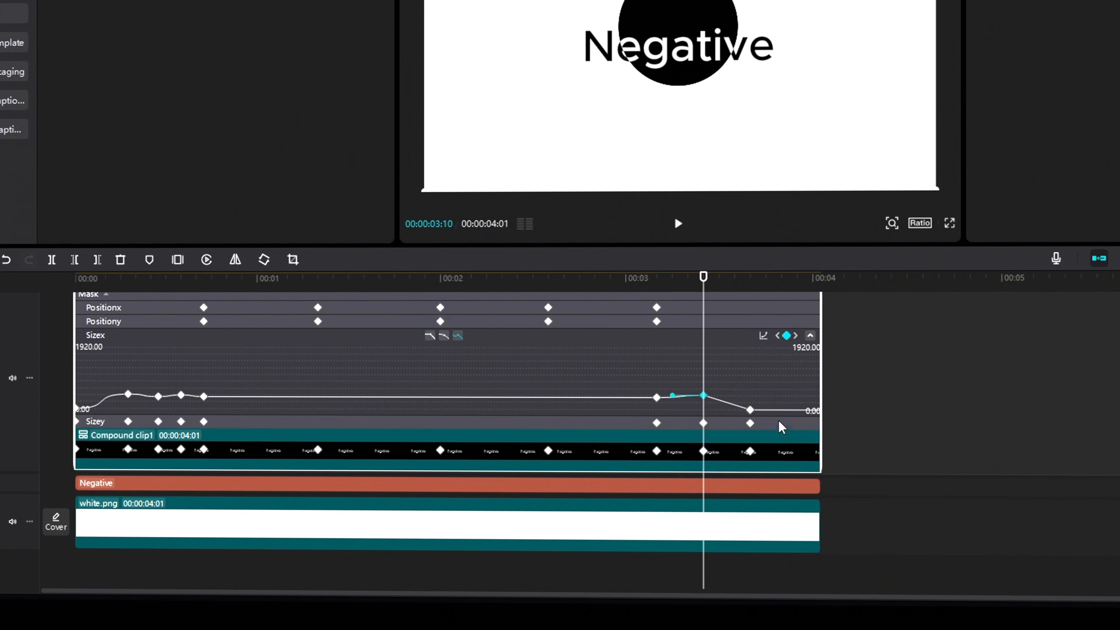
Apply the Cubic Ease graph to the mask's Size X keyframe at 00:00:03:16
right_click(750, 410)
left_click(778, 419)
scroll(794, 538, "down", 2)
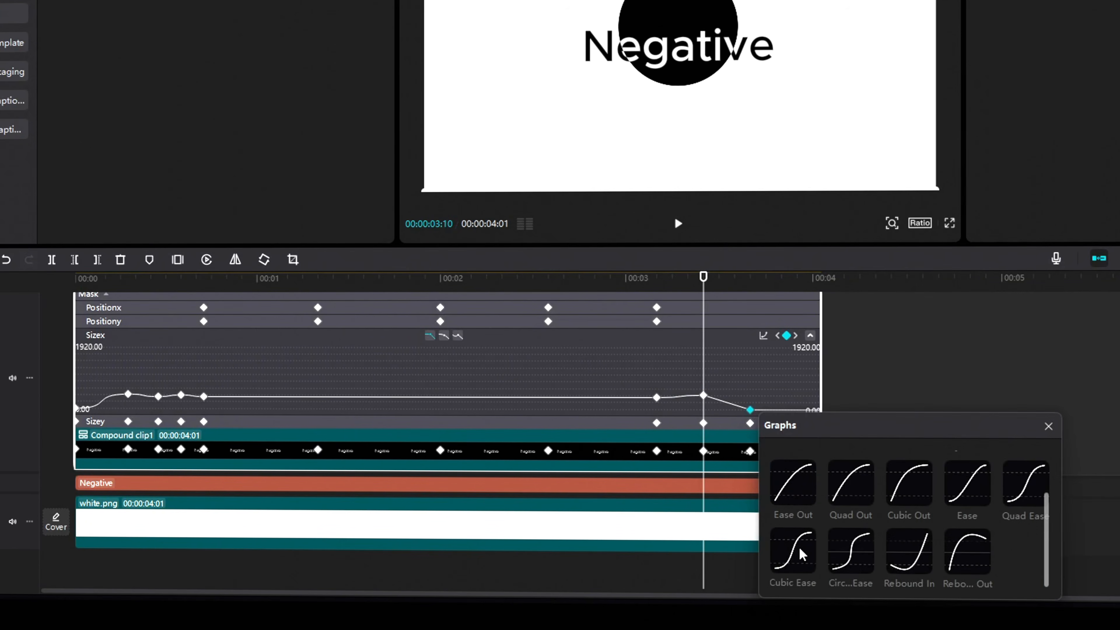
left_click(793, 549)
Apply the Cubic Ease graph to the mask's Size X keyframe at 00:00:03:04
right_click(657, 397)
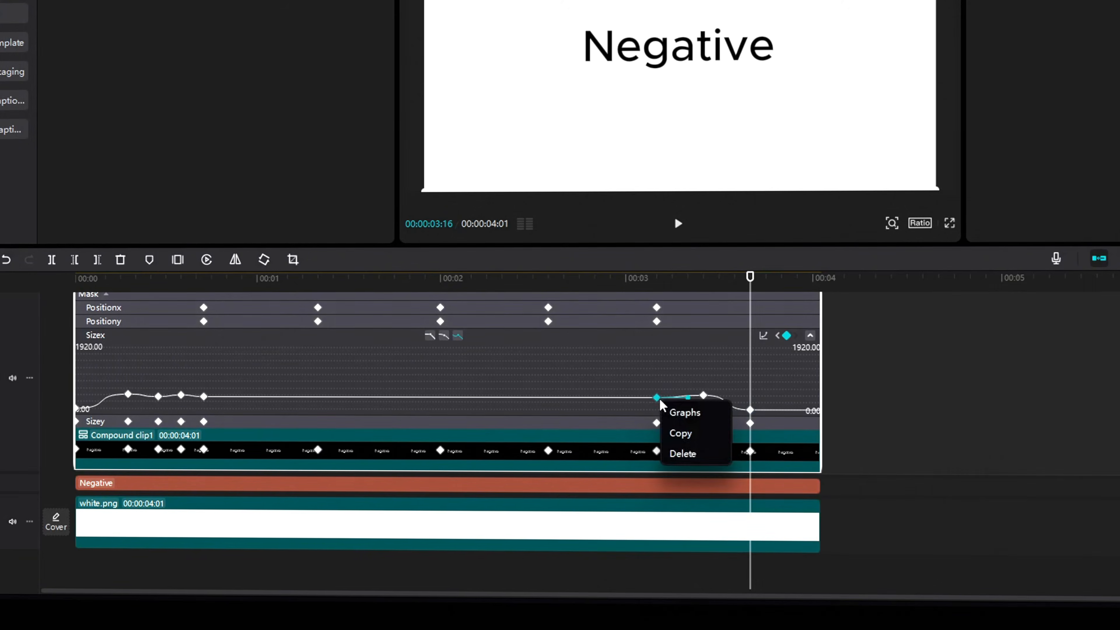
left_click(684, 408)
scroll(727, 545, "down", 2)
left_click(721, 549)
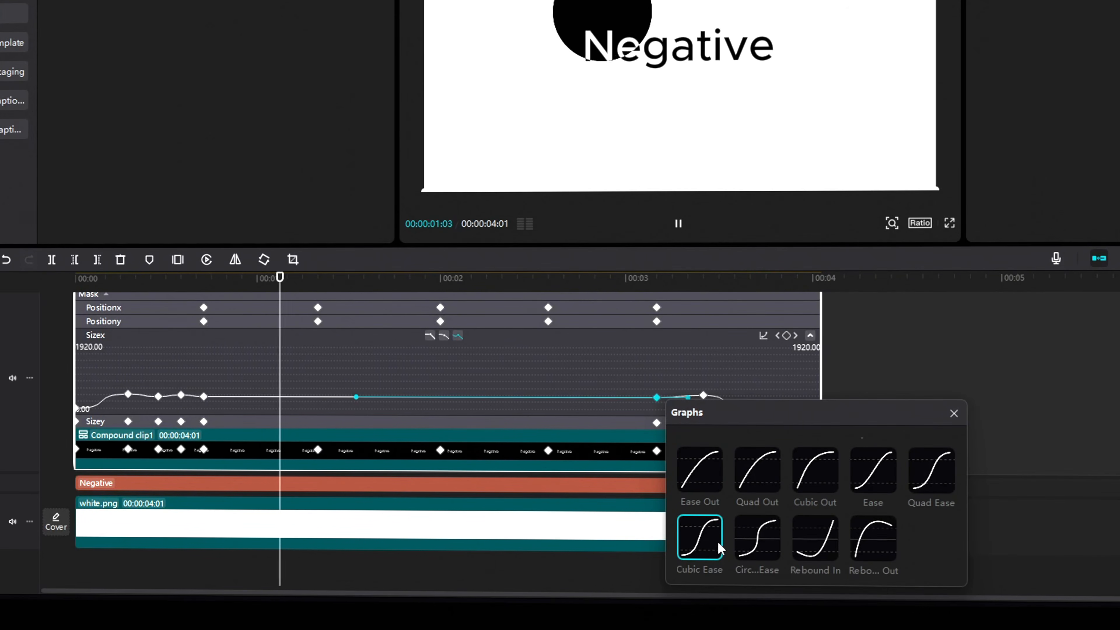
left_click(953, 413)
Expand the mask's Size Y curve and apply the Cubic Ease graph to its keyframe at 00:00:03:04
left_click(398, 424)
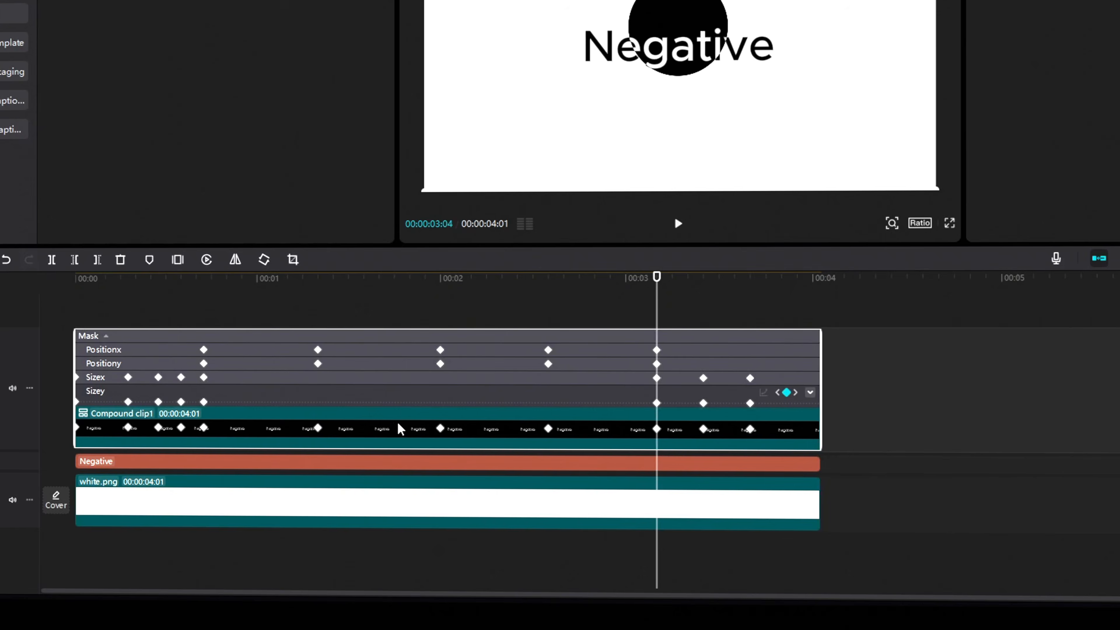
right_click(657, 402)
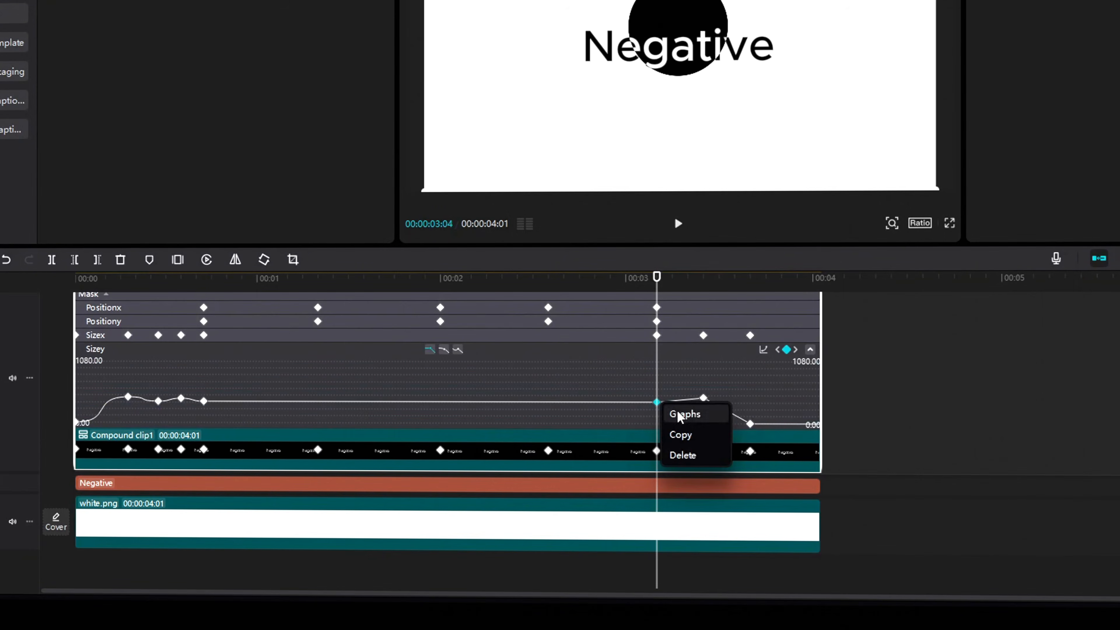
left_click(679, 413)
scroll(755, 495, "down", 2)
left_click(699, 538)
left_click(954, 414)
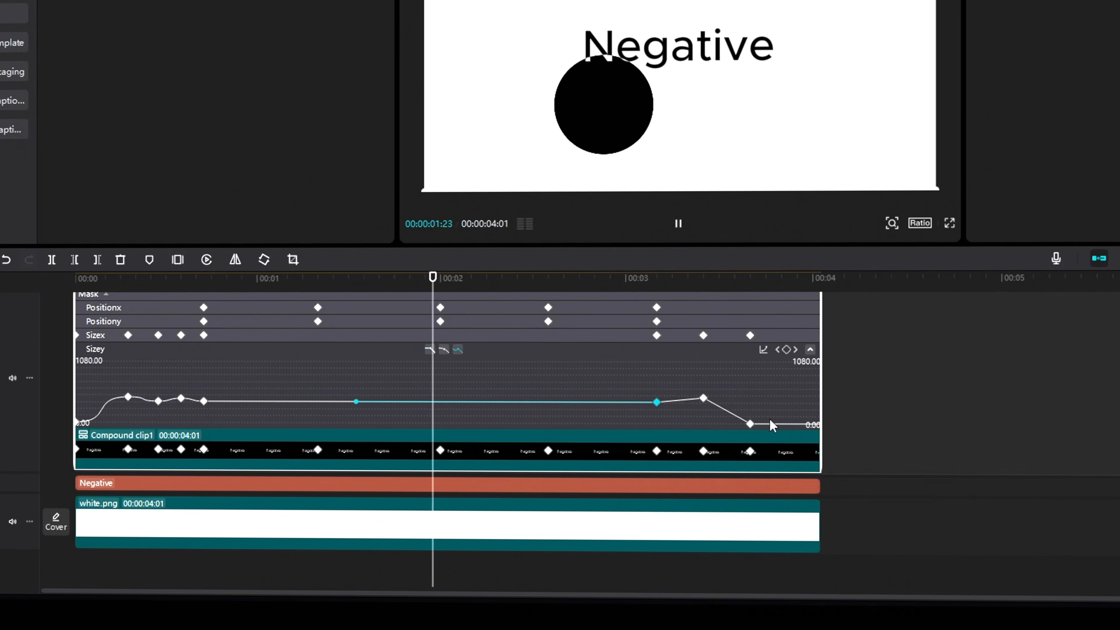
Apply the Cubic Ease graph to the mask's Size Y keyframe at 00:00:03:10
right_click(705, 400)
left_click(728, 415)
scroll(762, 534, "down", 2)
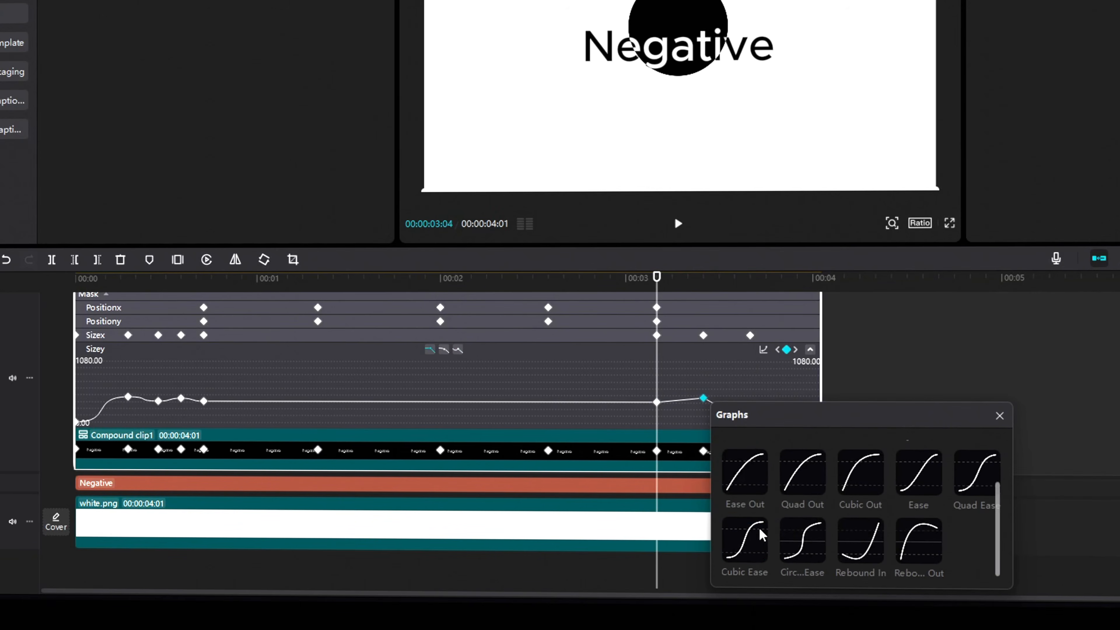
left_click(997, 417)
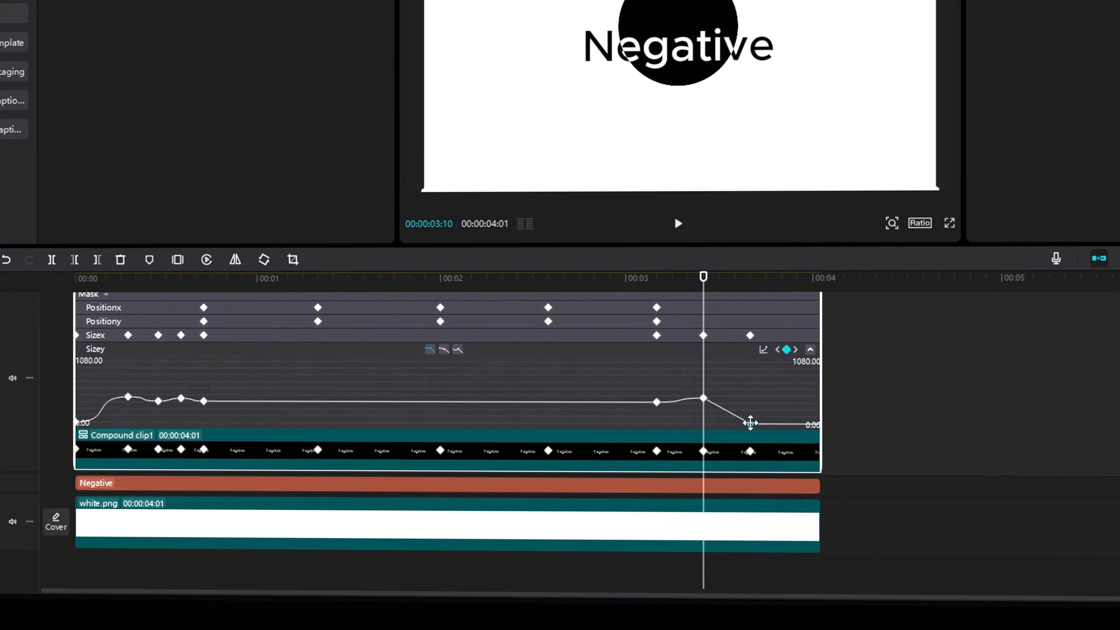
Apply the Cubic Ease graph to the mask's Size Y keyframe at 00:00:03:16 and hide the clip's keyframe animation
scroll(781, 517, "down", 2)
left_click(813, 563)
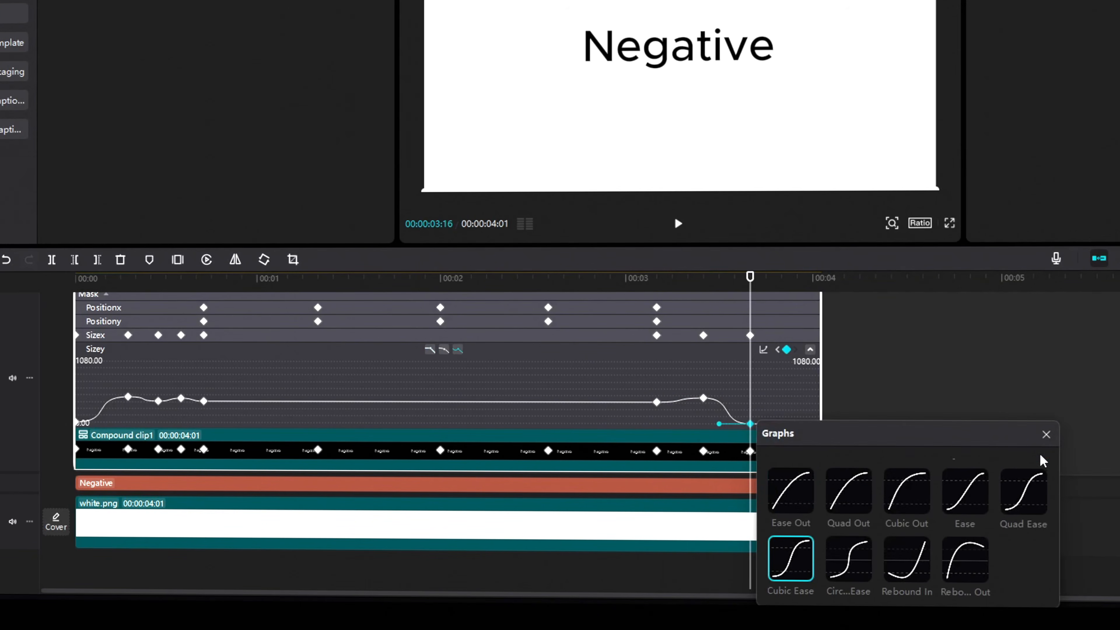
left_click(1046, 435)
scroll(947, 444, "up", 2)
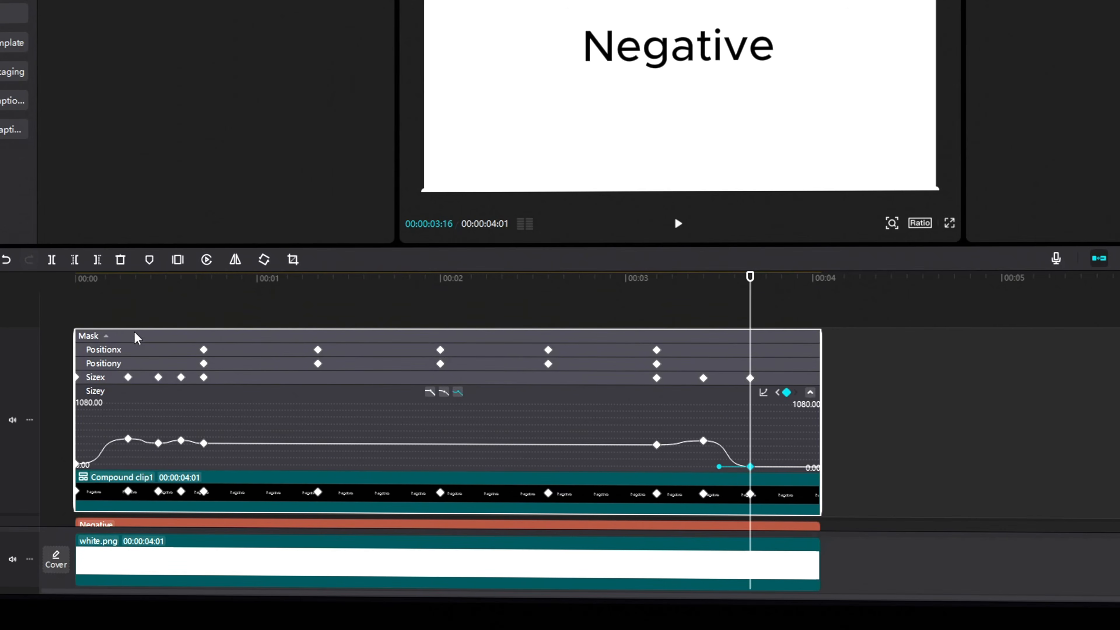
right_click(127, 341)
left_click(196, 549)
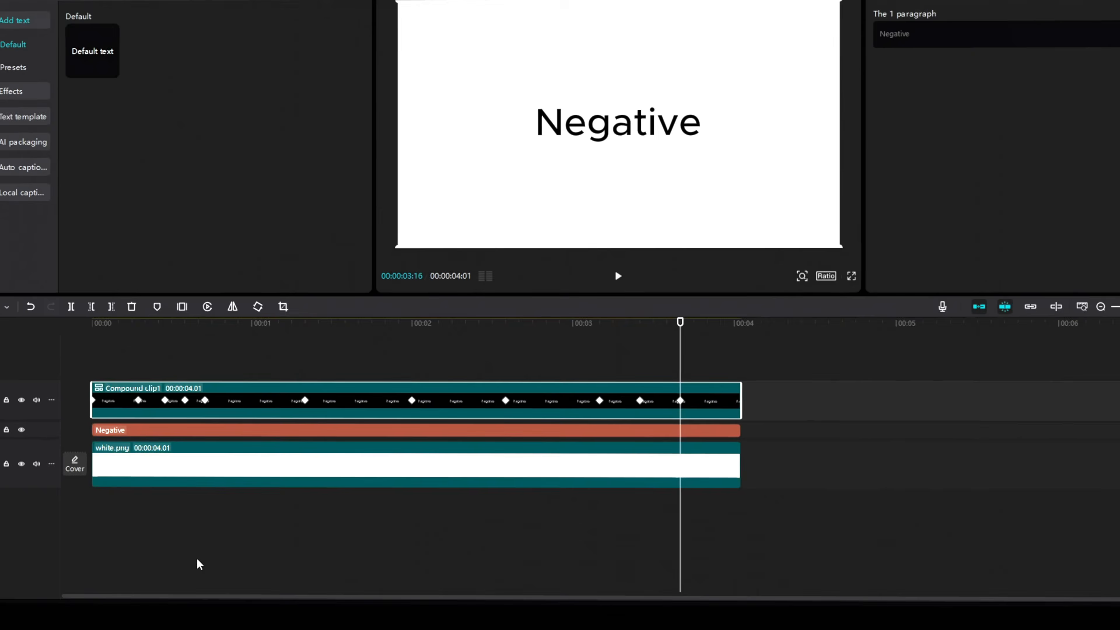
Play the negative-text animation from the start in full screen
left_click(80, 316)
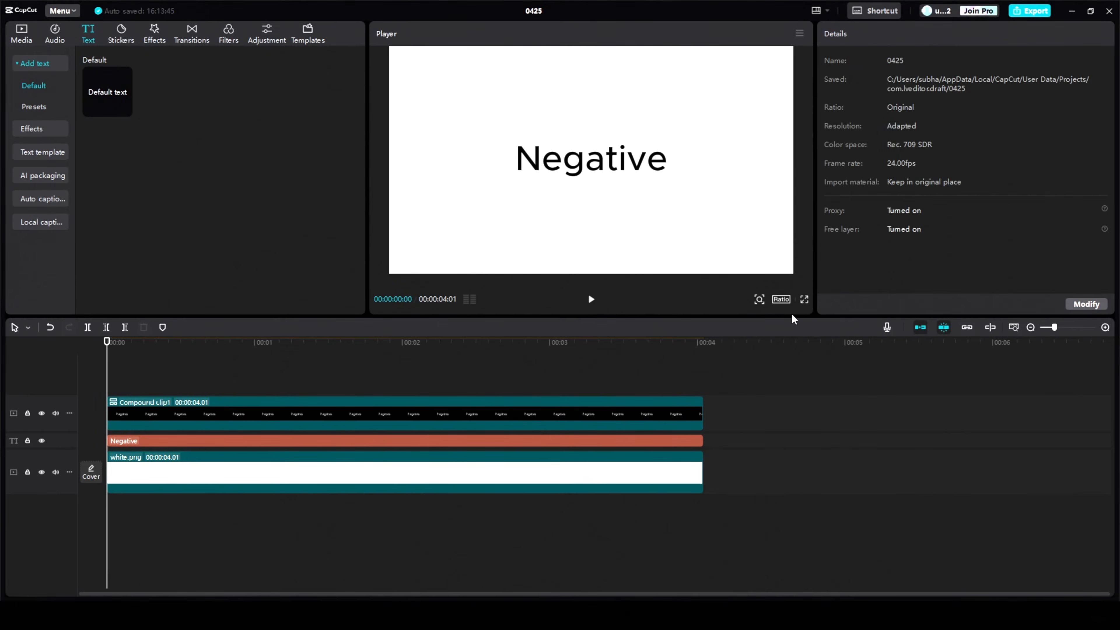
left_click(803, 300)
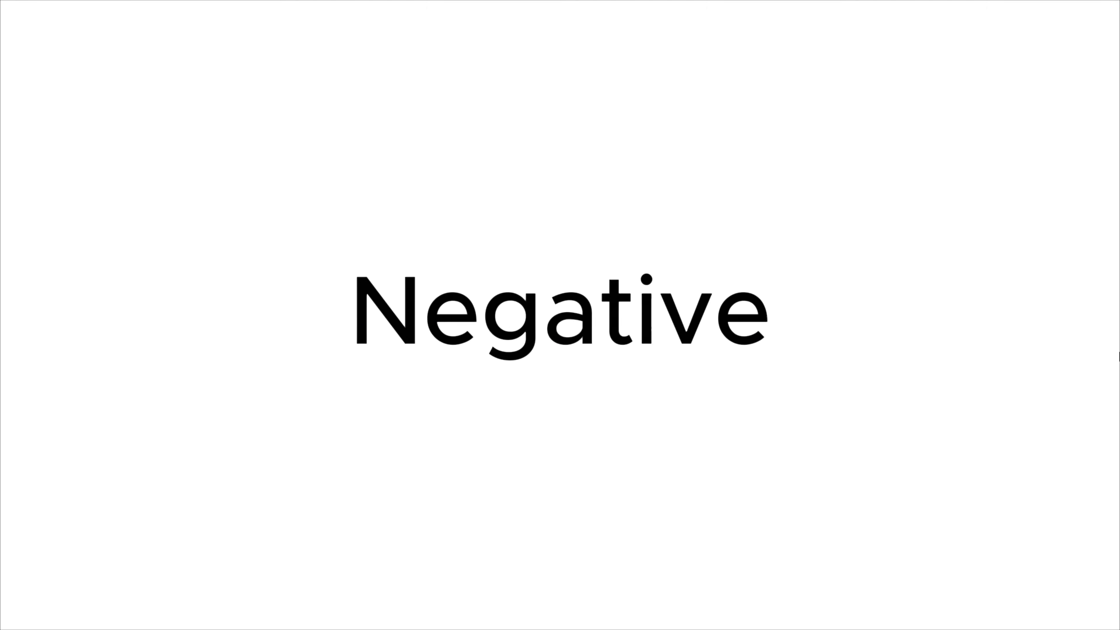
key("space")
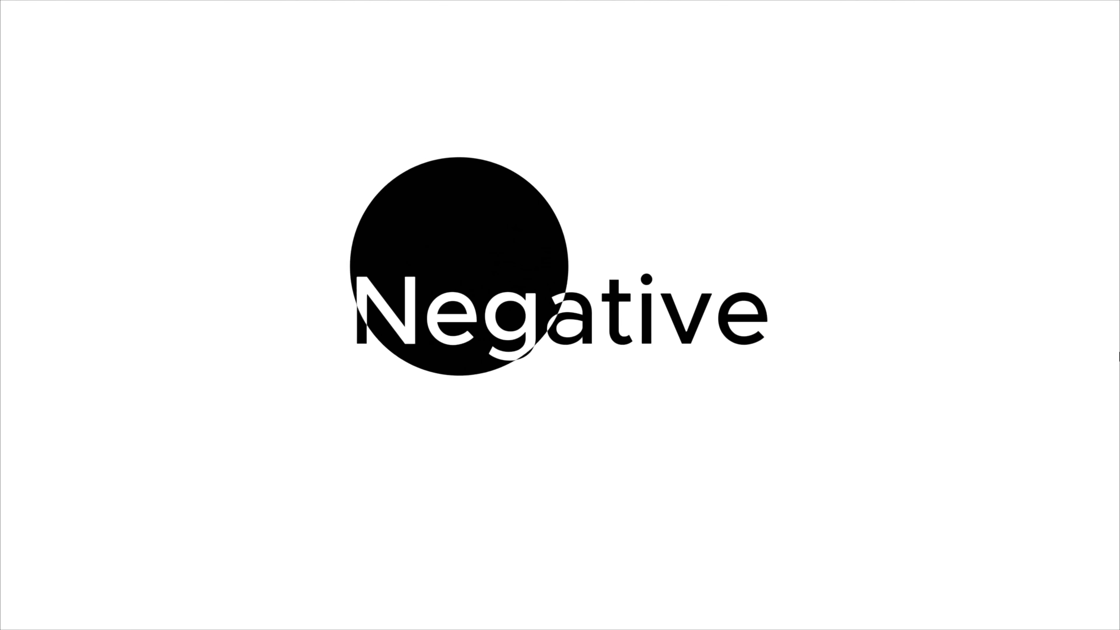